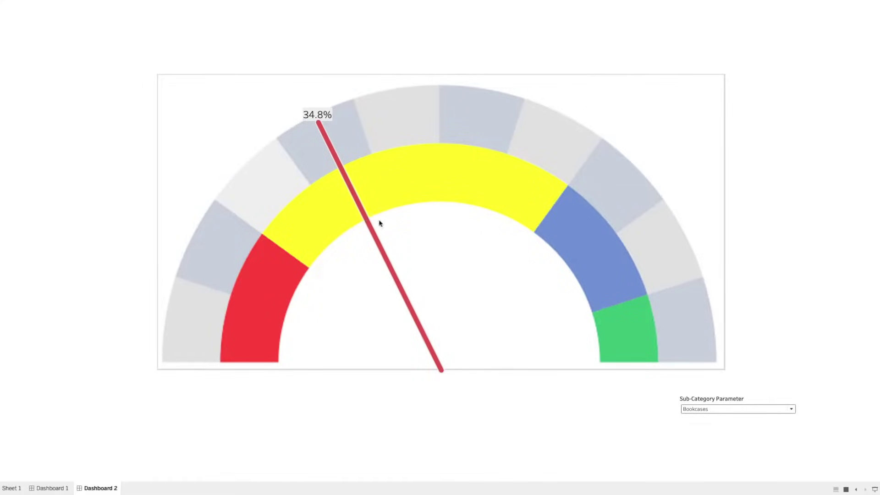
Step: Preview the finished gauge with the Sub-Category Parameter set to Chairs, Phones and back to Bookcases
click(791, 409)
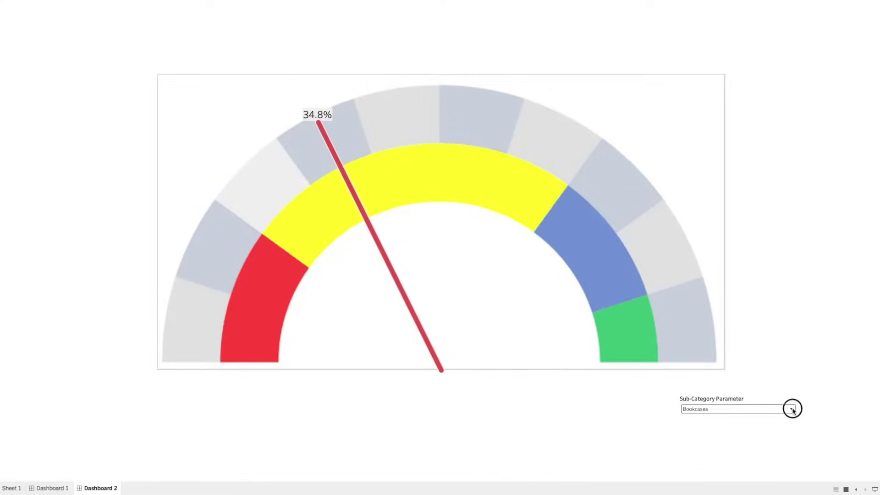
click(823, 376)
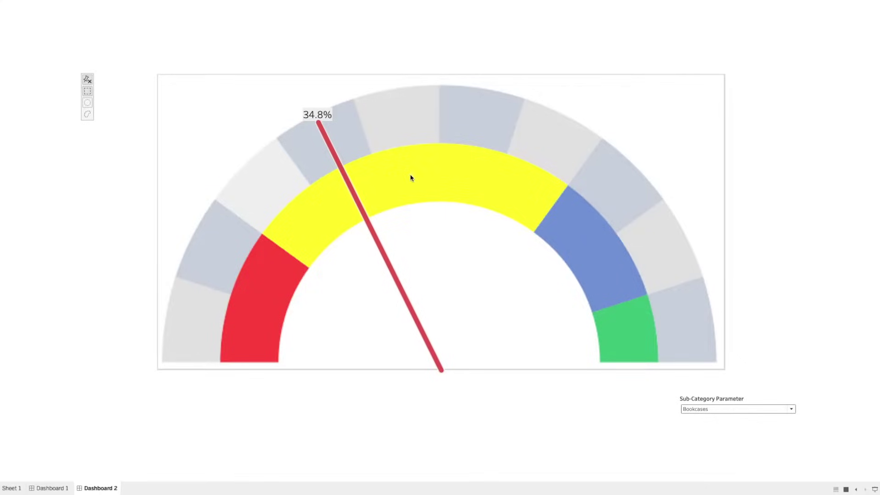
mouse_move(325, 132)
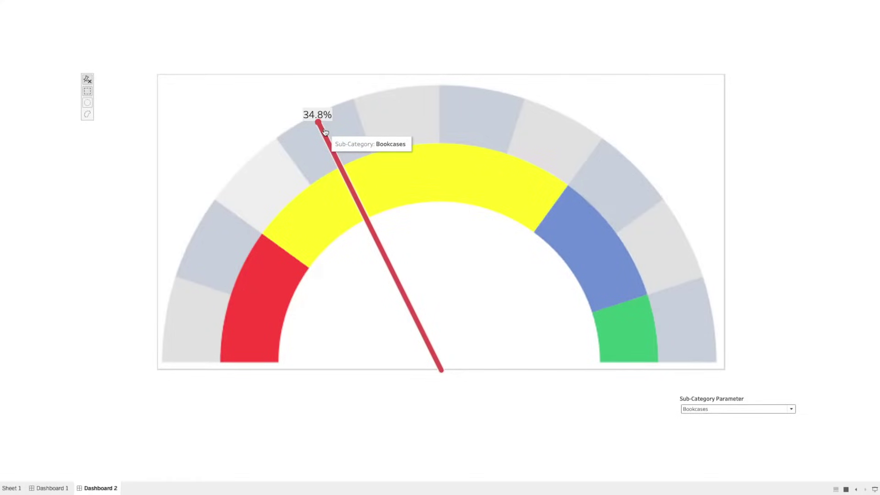
click(782, 409)
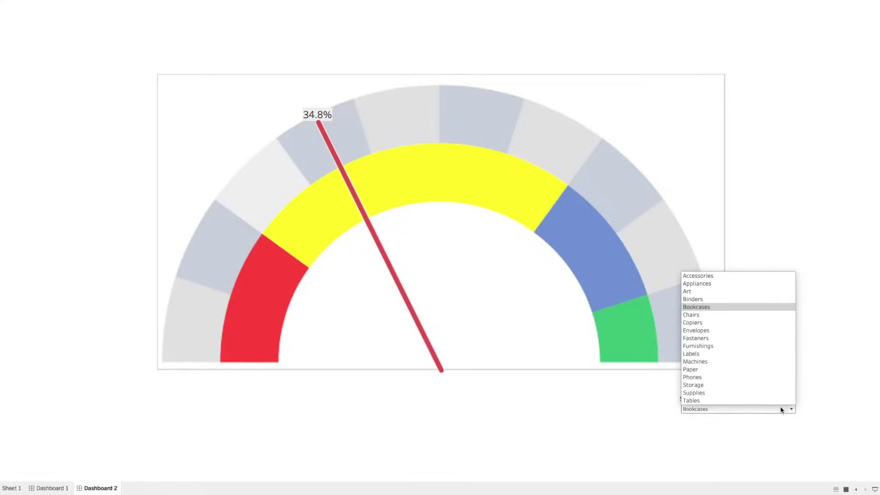
click(703, 314)
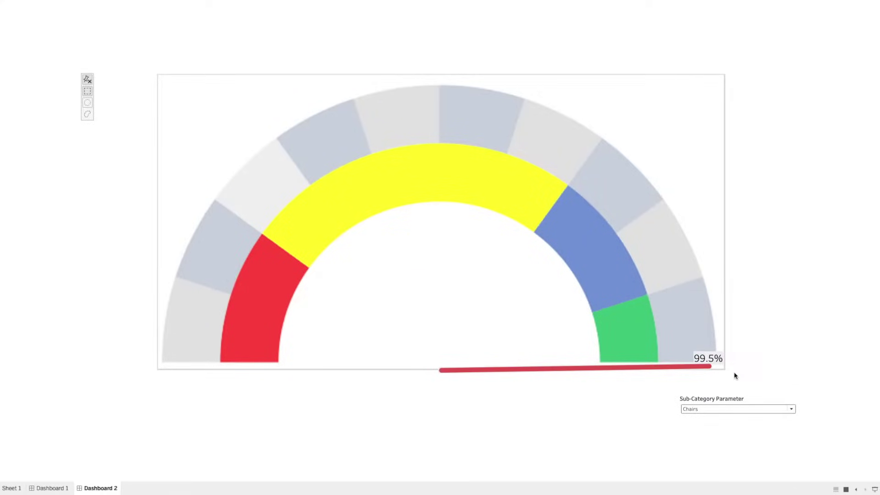
click(765, 409)
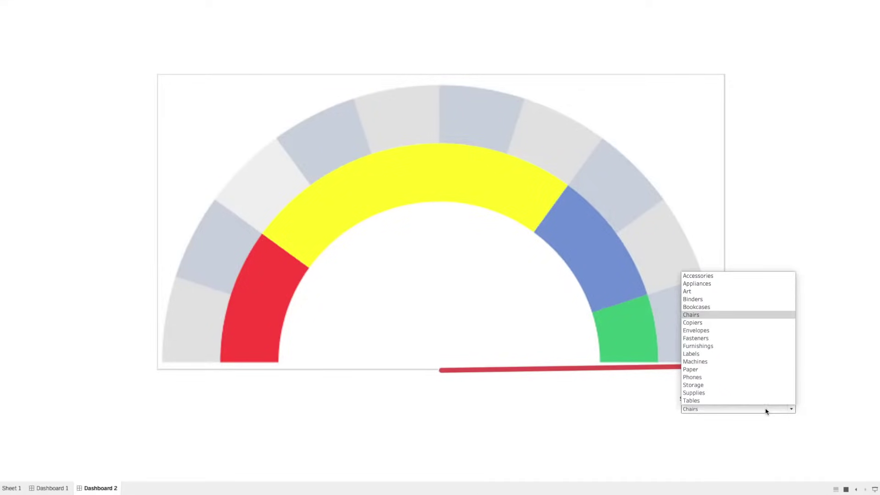
click(708, 377)
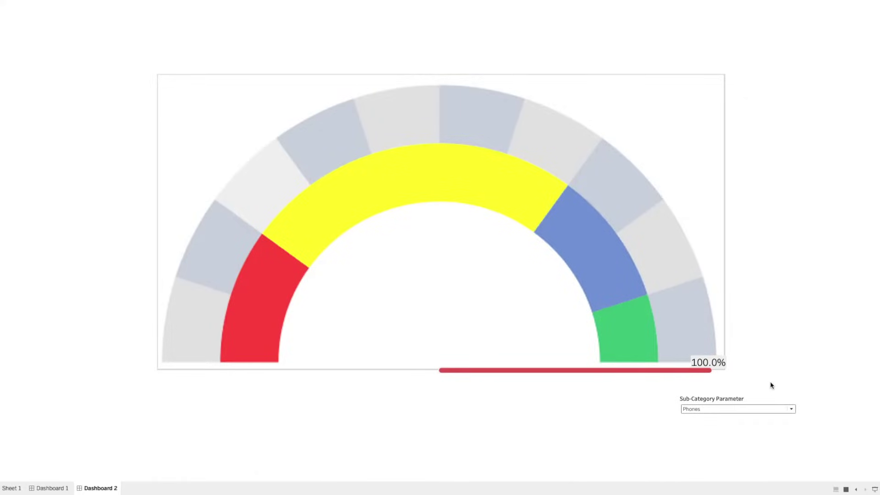
click(770, 409)
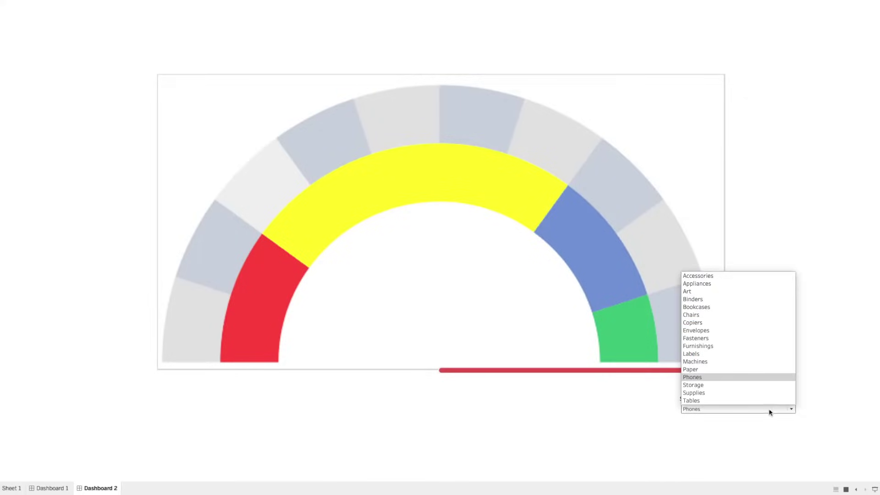
click(725, 307)
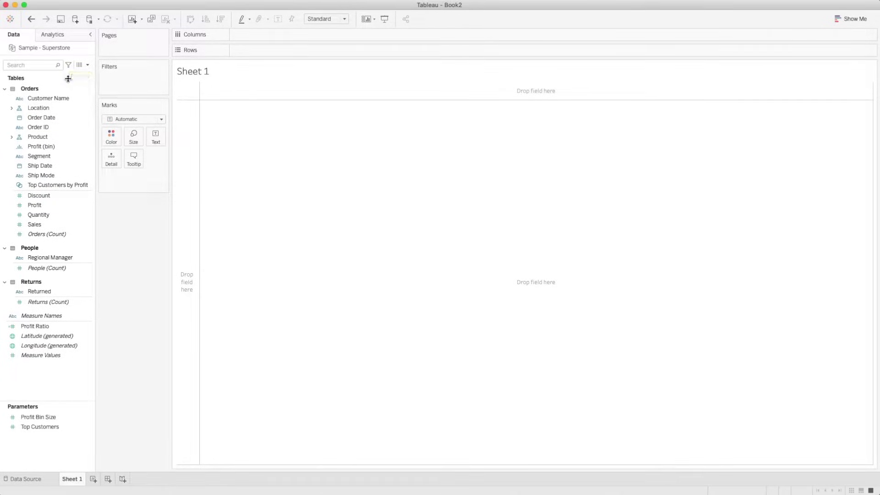
Step: Expand the Product hierarchy and add Sub-Category as rows with Sales as the measure in Sheet 1
click(76, 128)
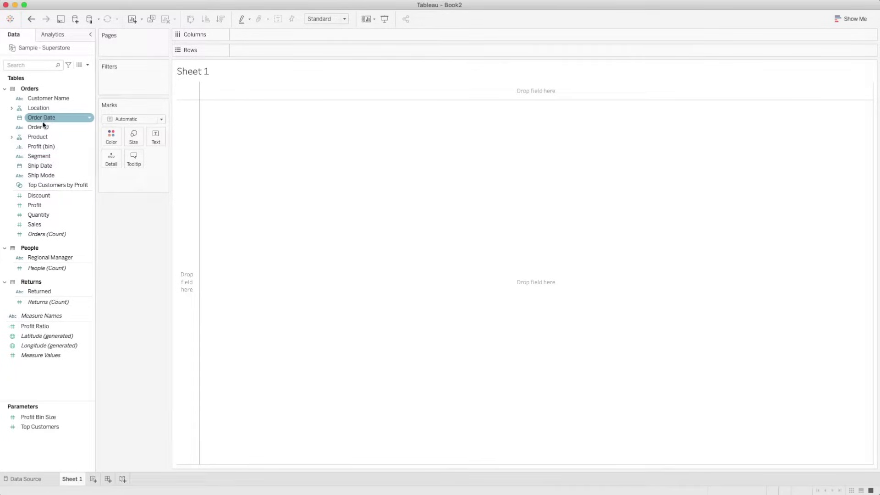
click(12, 138)
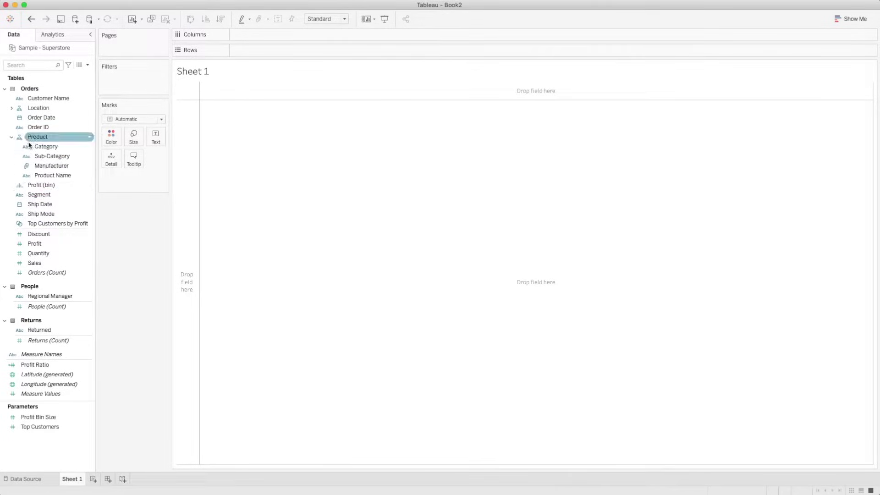
double_click(50, 157)
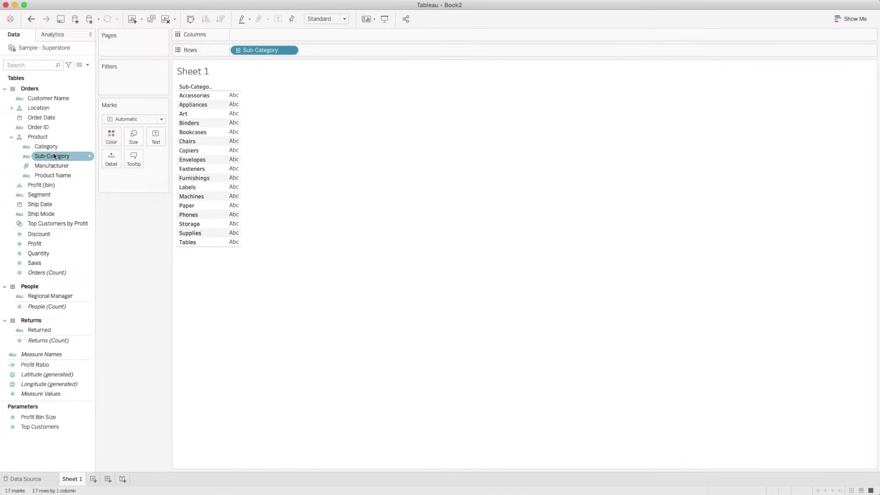
double_click(56, 265)
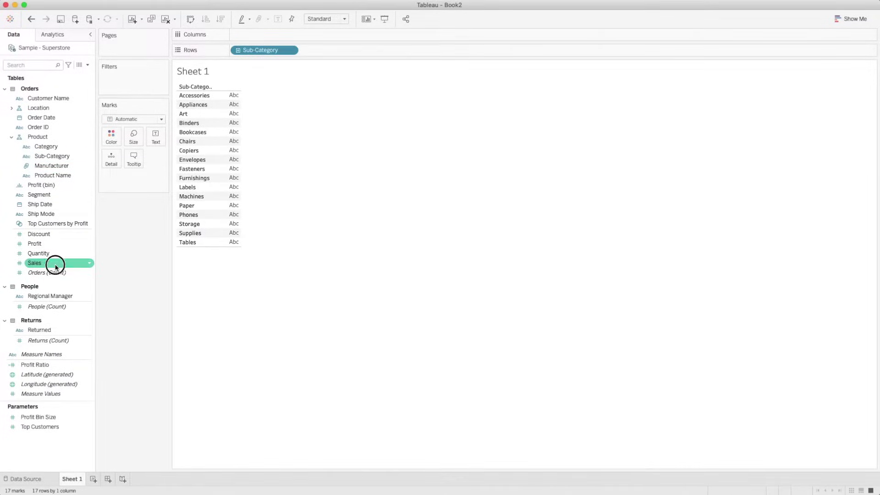
mouse_move(224, 131)
Step: Convert the Sales table to horizontal bars and sort the sub-categories by Sales in descending order
click(854, 20)
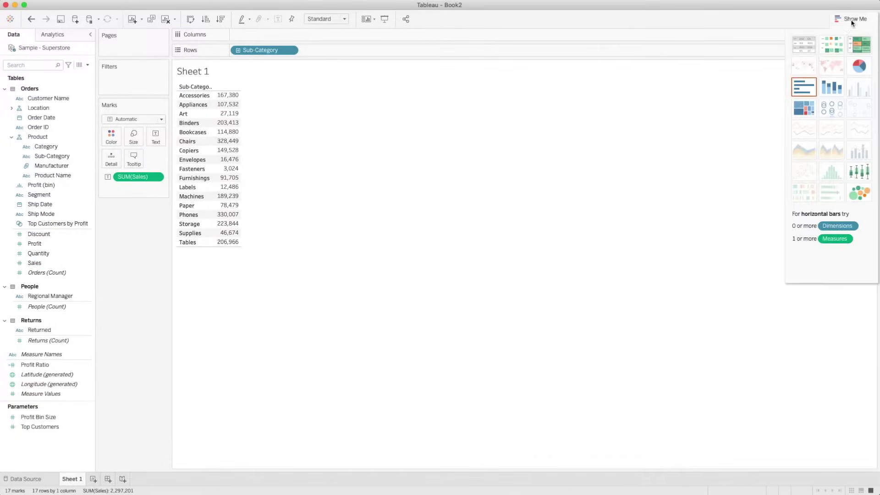
click(804, 86)
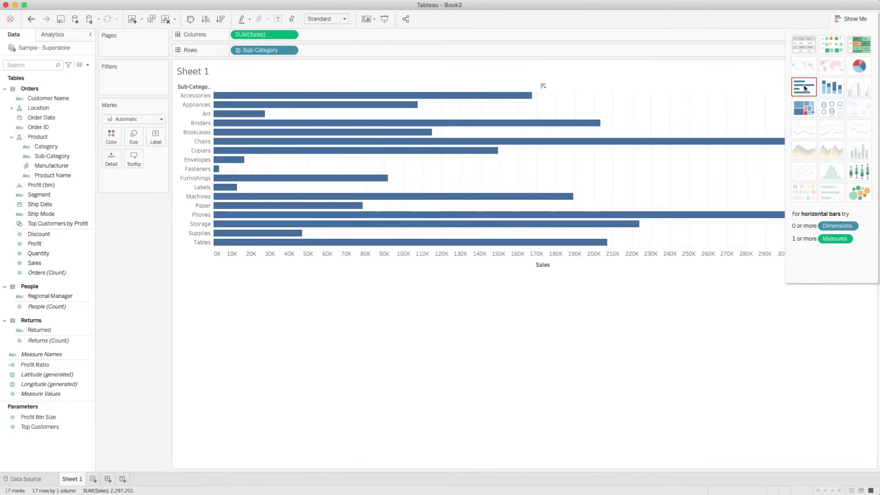
click(221, 19)
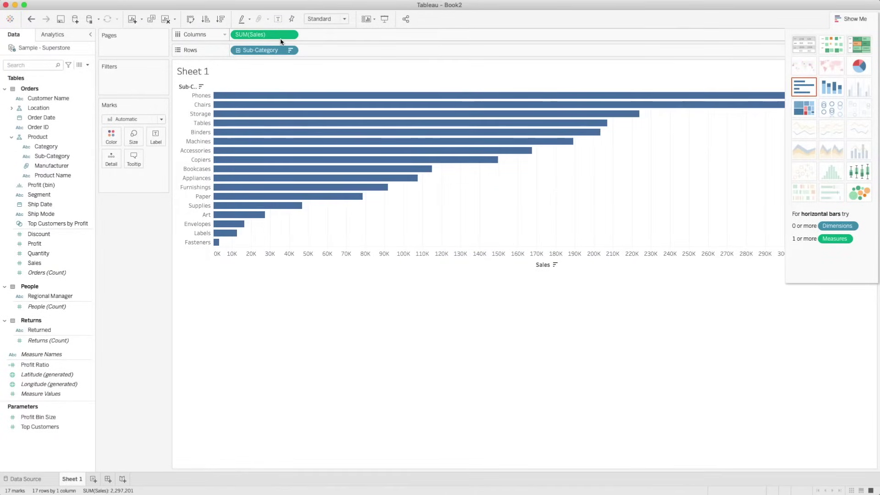
Step: Show mark labels on the sales bars and hide the chart type suggestions
click(159, 138)
click(178, 158)
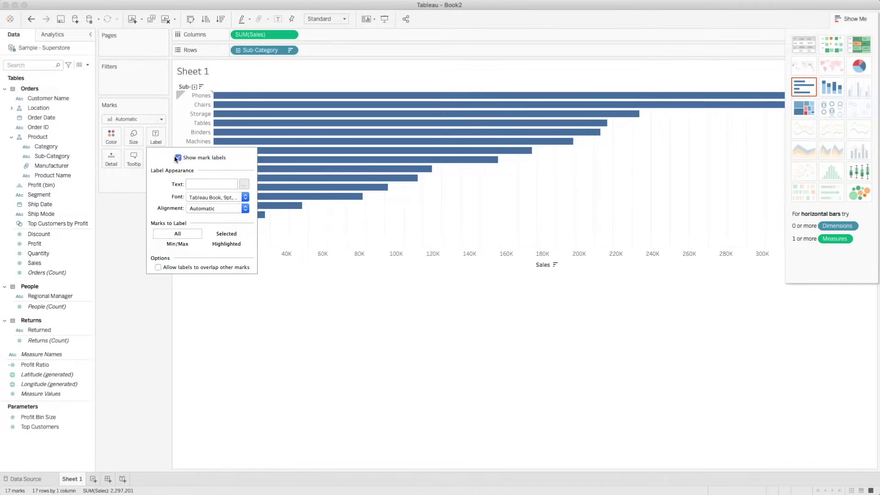
click(141, 280)
click(851, 19)
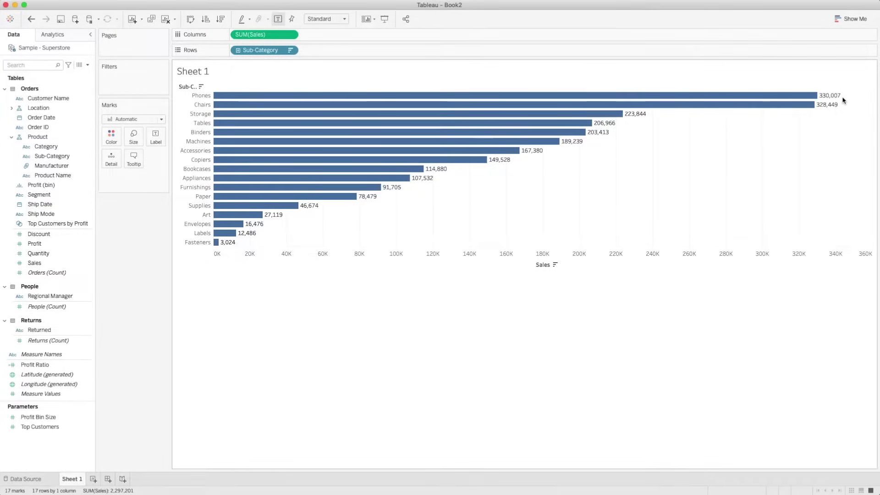
mouse_move(830, 101)
Step: Create a calculated field named Sales % and begin its formula with SUM([Sales])
click(88, 64)
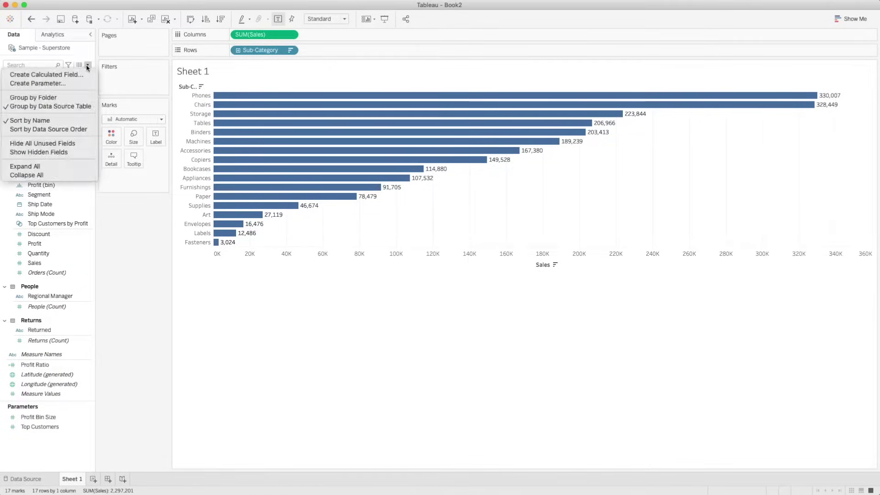
click(73, 73)
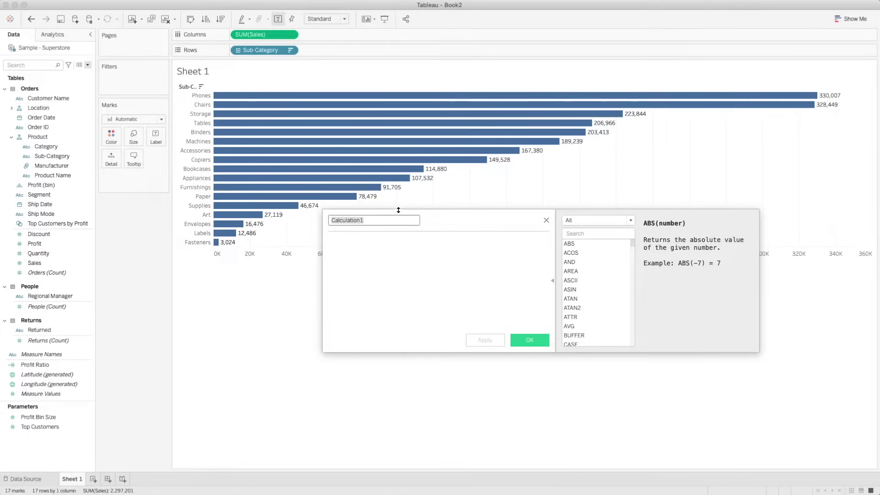
text(Sales %)
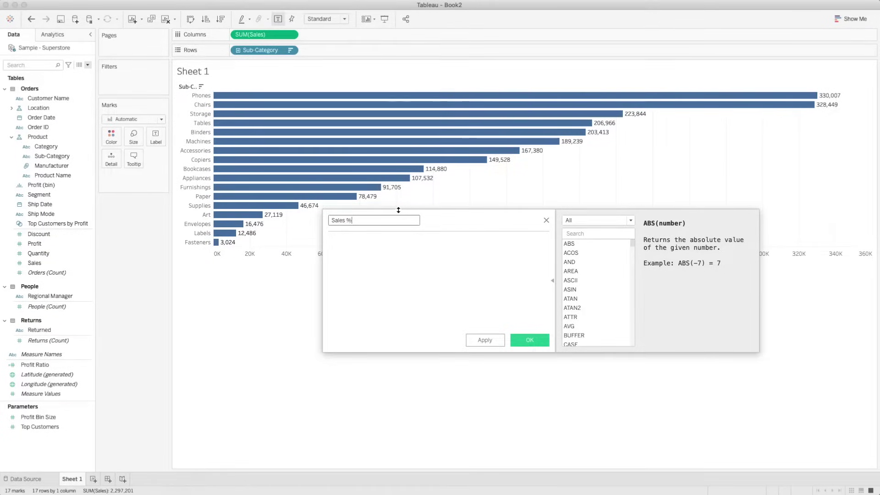
click(384, 241)
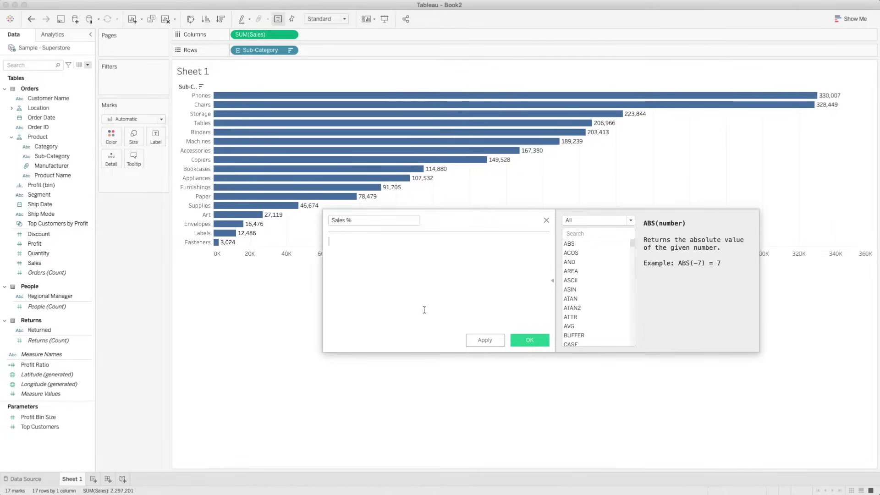
text(SUM(sales)
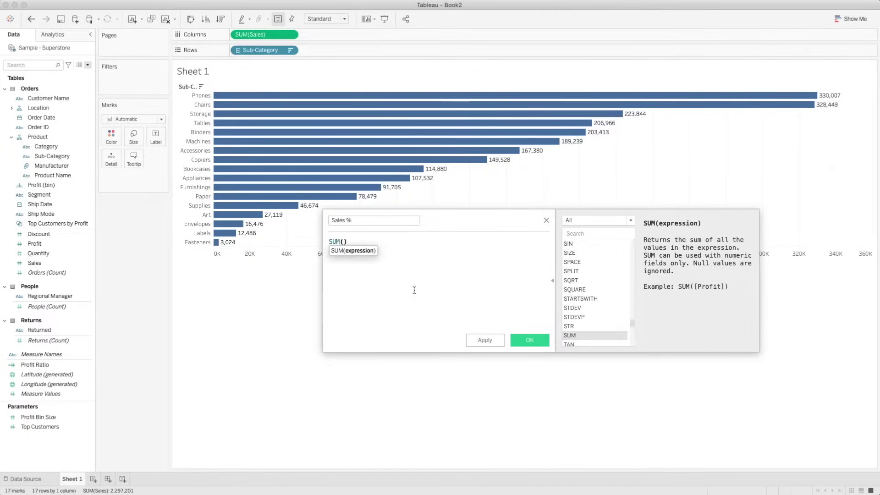
key(Return)
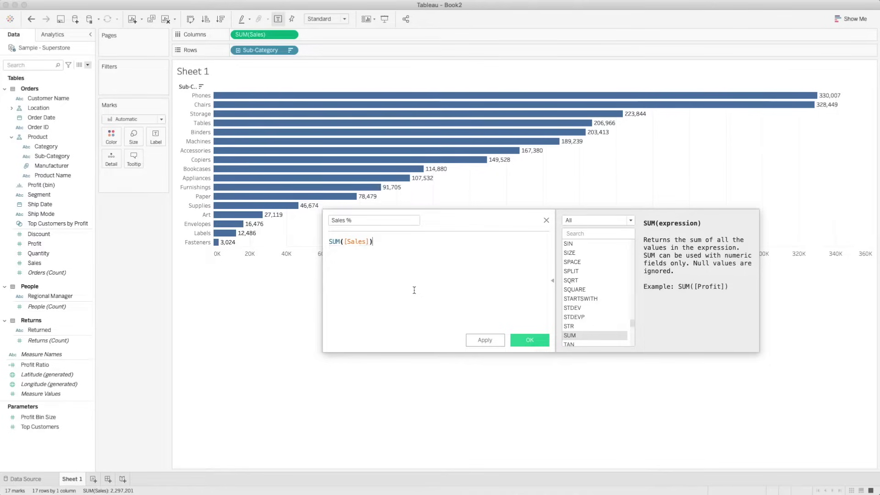
Step: Complete the Sales % formula by dividing by WINDOW_MAX(SUM([Sales])) and save the calculated field
text(/ wind)
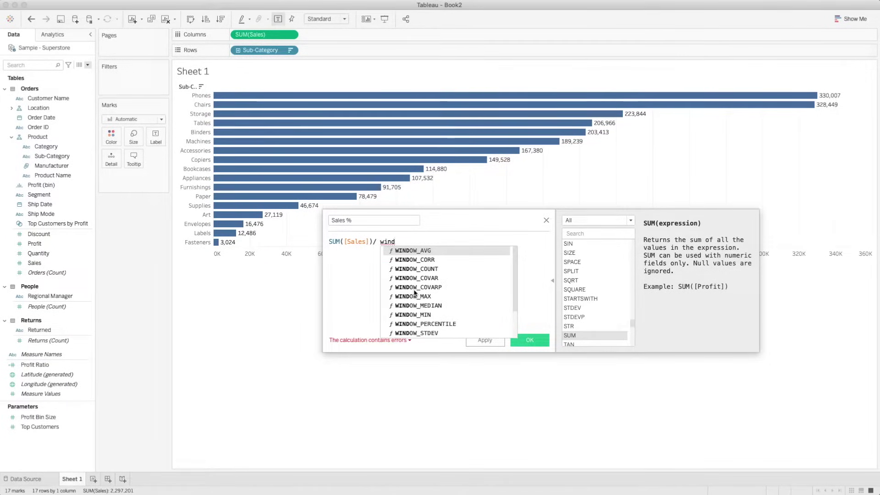
key(Down)
key(Down)
key(Down)
key(Down)
key(Down)
key(Return)
text(sum)
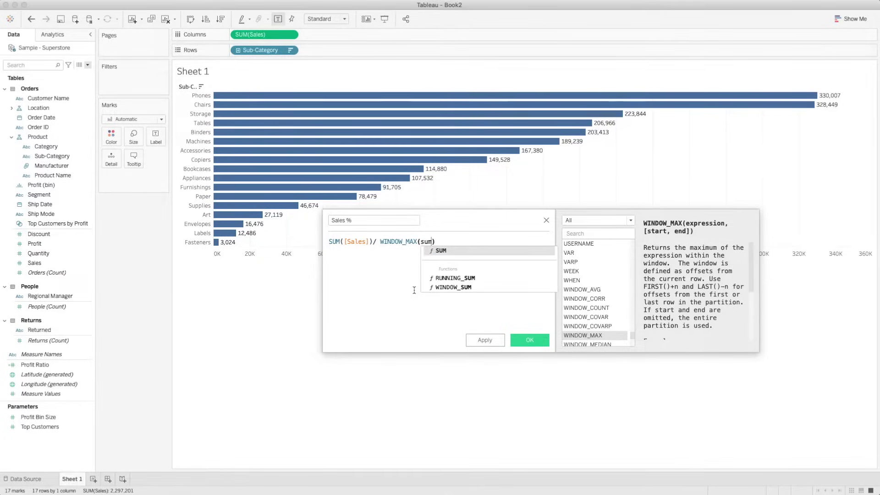
key(Return)
text(s)
key(Return)
key(Right)
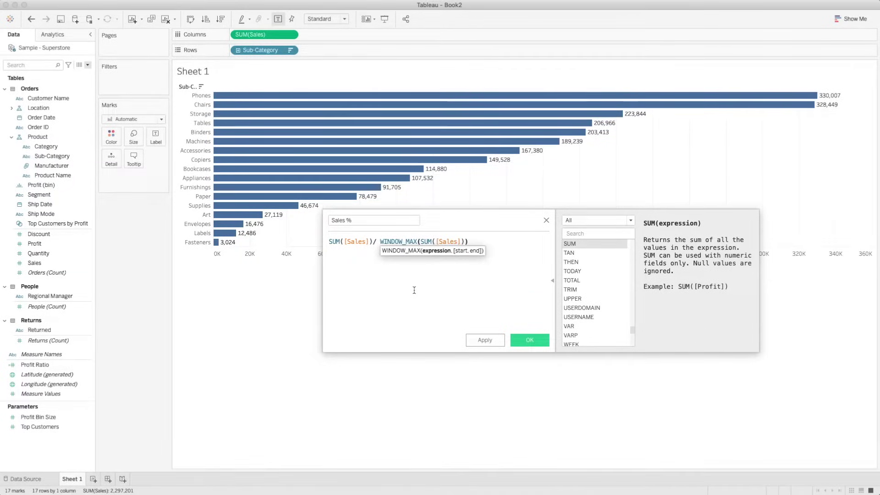
click(530, 346)
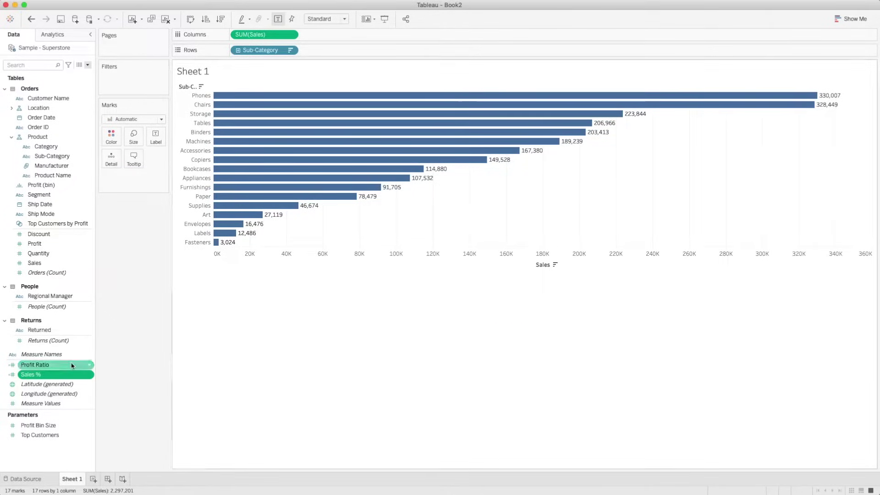
Step: Label the bars with Sales % and format its pane numbers as Percentage
drag(63, 377, 161, 138)
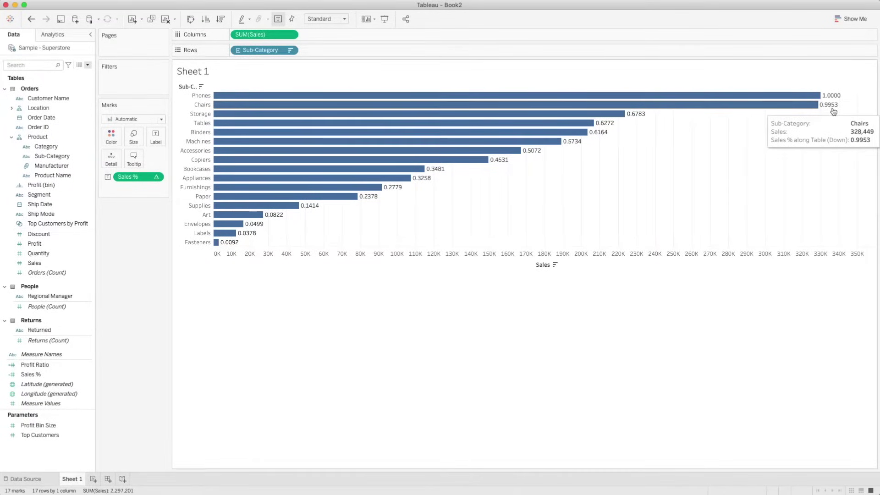
click(157, 177)
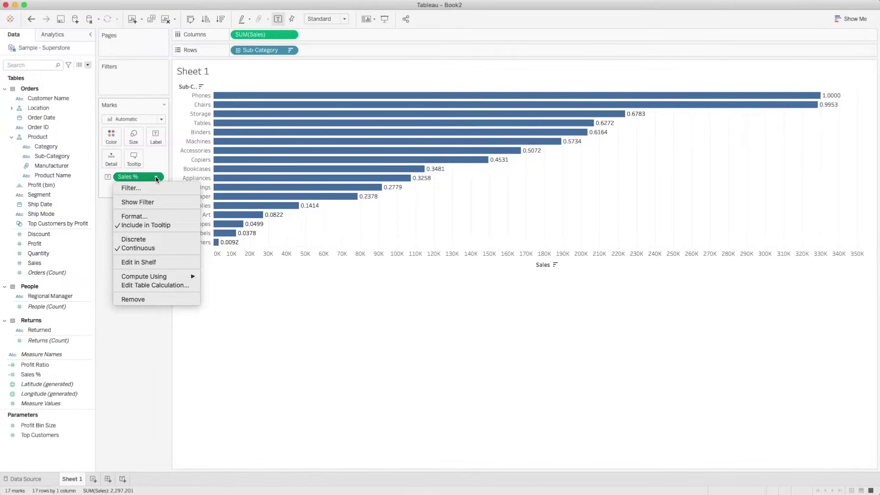
click(146, 216)
click(85, 123)
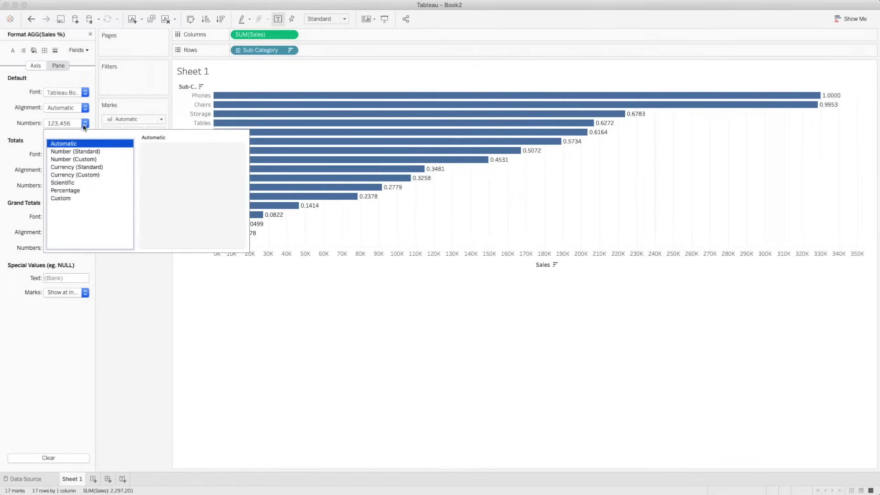
click(76, 190)
click(144, 288)
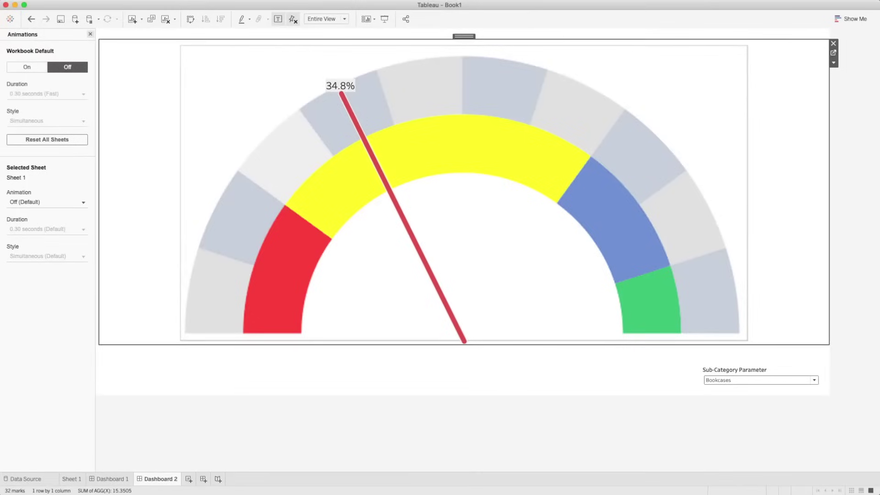
Step: Check the gauge needle on Dashboard 2 of the Book1 workbook for the Phones and Furnishings sub-categories
click(764, 379)
click(728, 350)
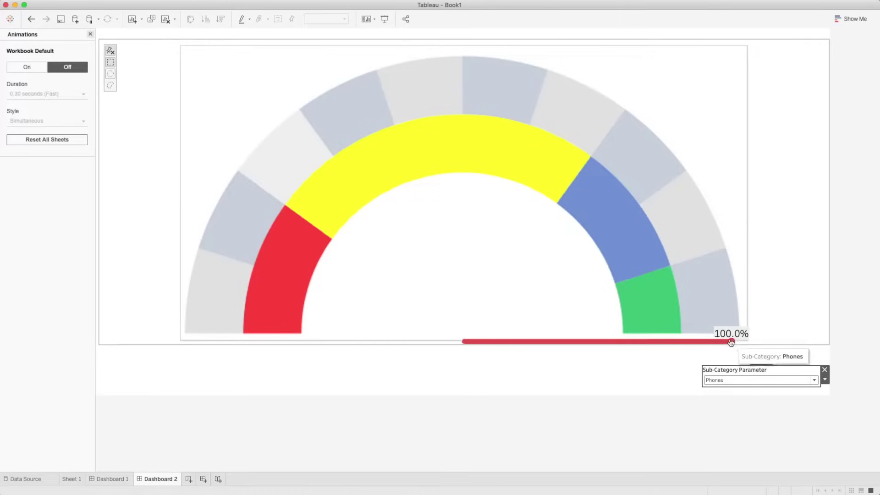
click(747, 381)
click(729, 317)
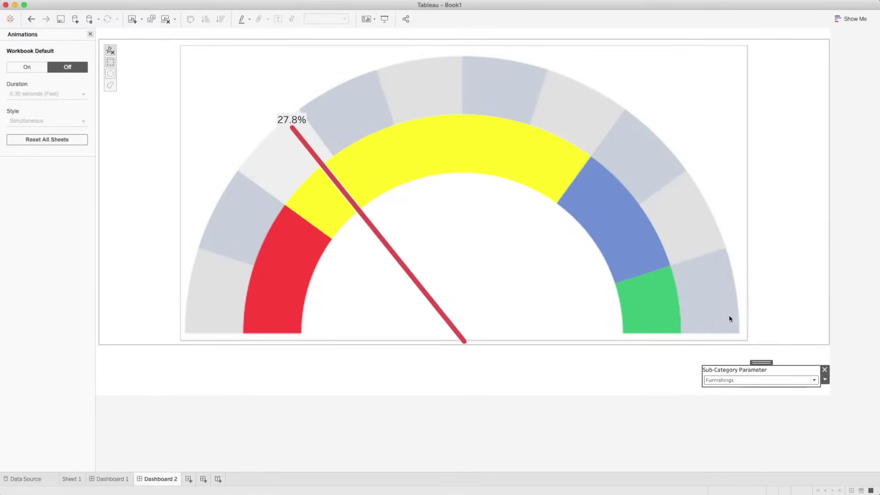
mouse_move(292, 129)
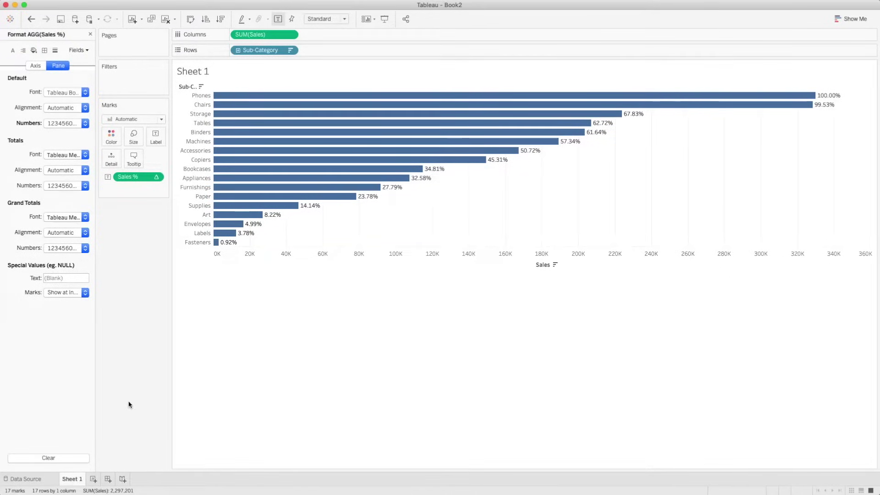
Step: Close the format settings, create a calculated field named X, and begin its formula with 1 +SQRT(2)
click(90, 35)
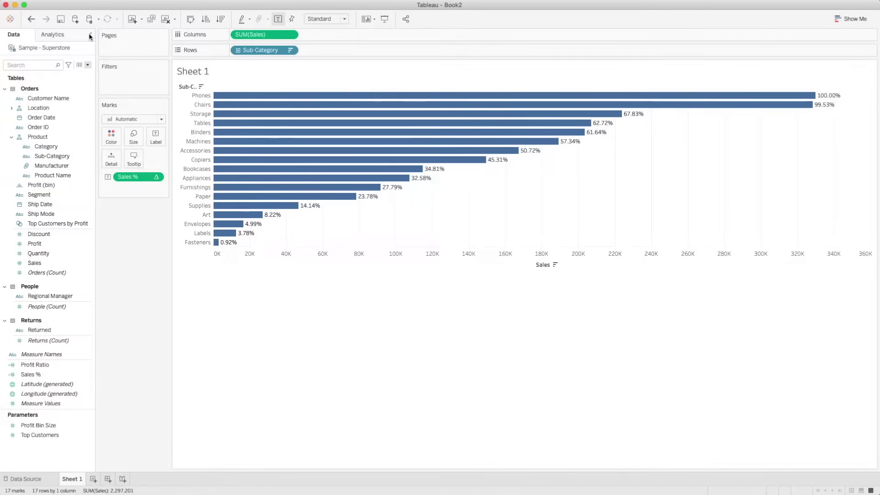
click(87, 64)
click(89, 74)
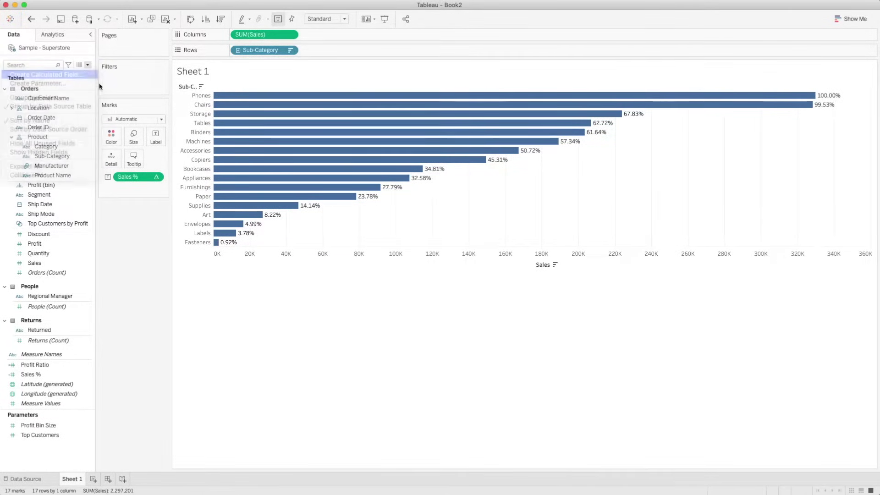
text(X)
click(370, 239)
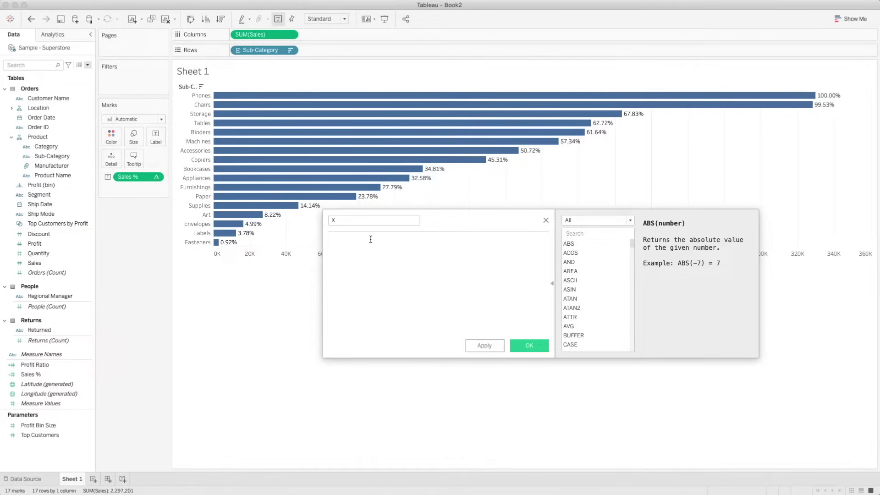
text(1 +sq)
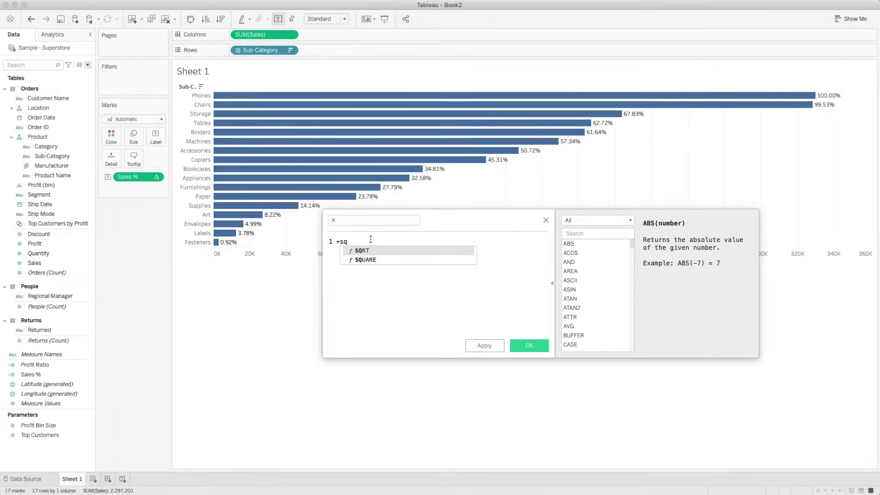
key(Return)
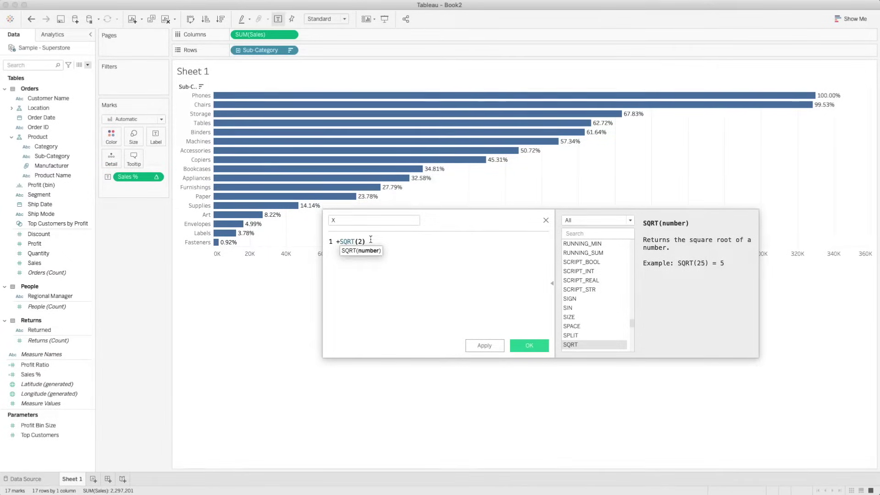
text(2)
click(370, 239)
Step: Extend the X formula with * COS((1-[Sales %]), leaving the outer COS parenthesis open
text(* cos)
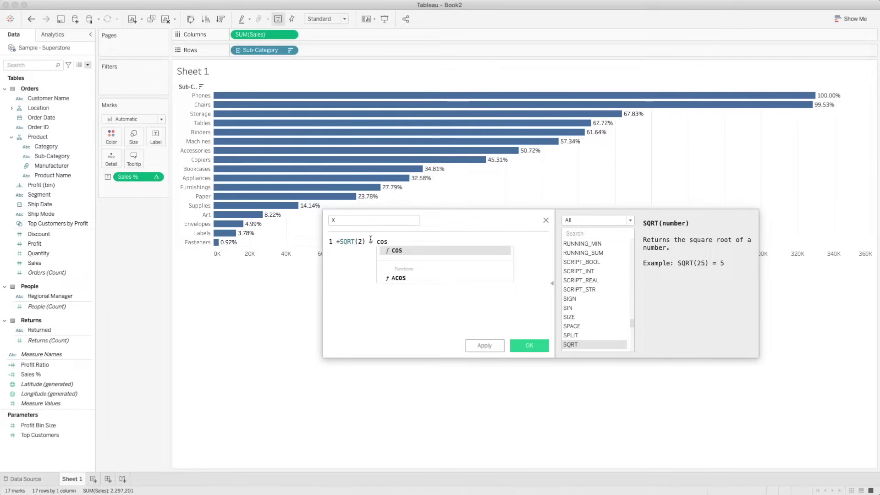
key(Return)
text((()
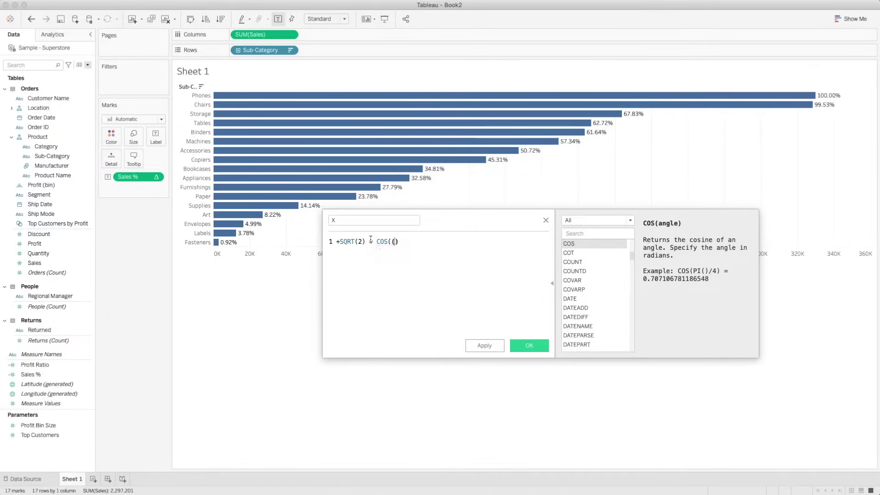
text(1-sal)
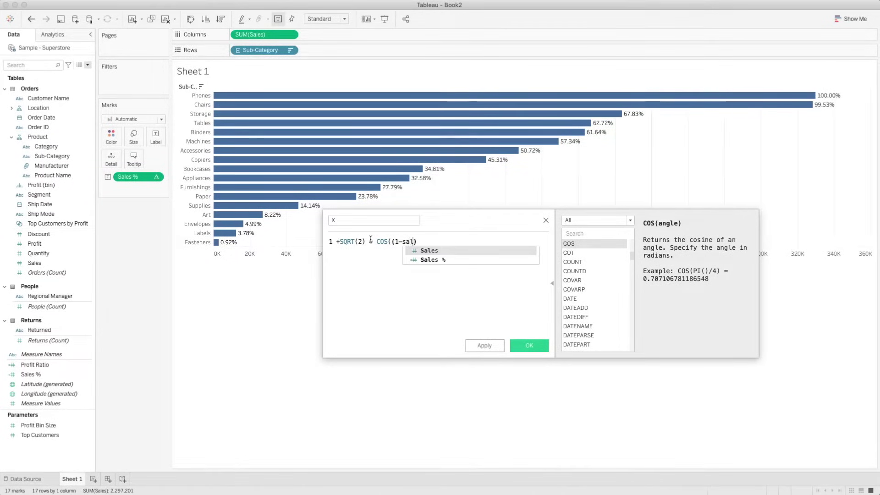
key(Return)
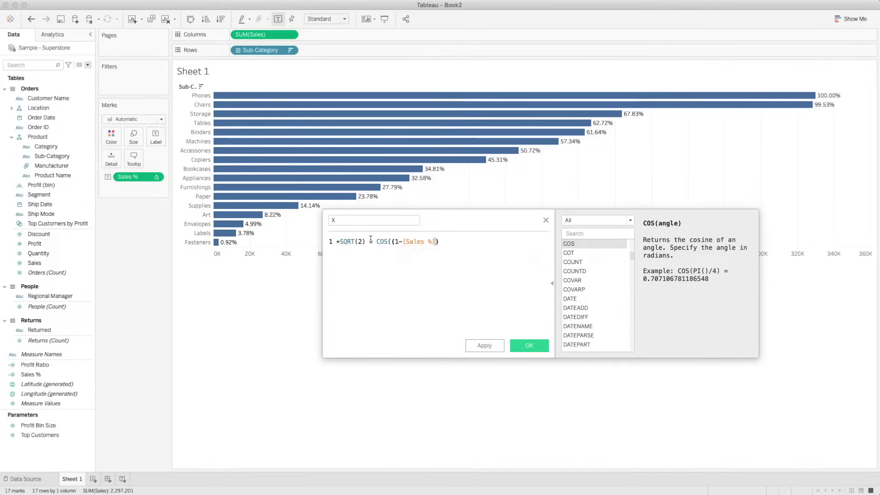
text())
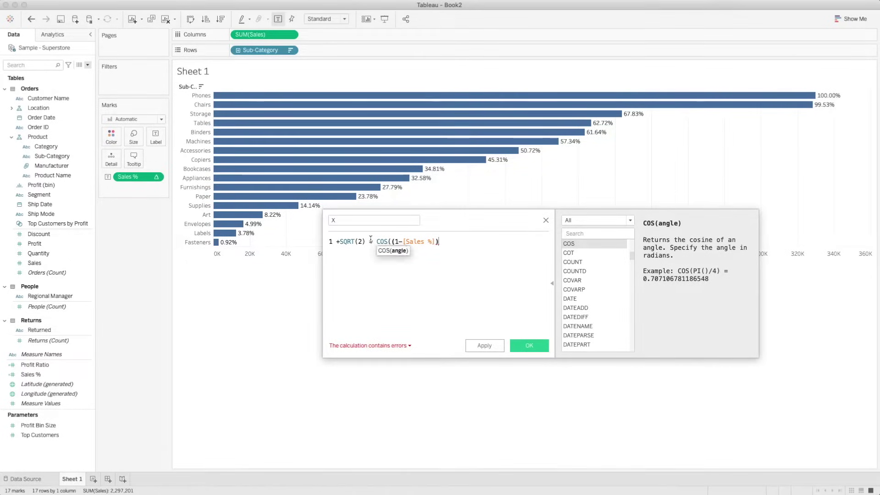
Step: Complete the angle in the X formula with *180 * PI()/180) and save the calculated field
text( *180 * )
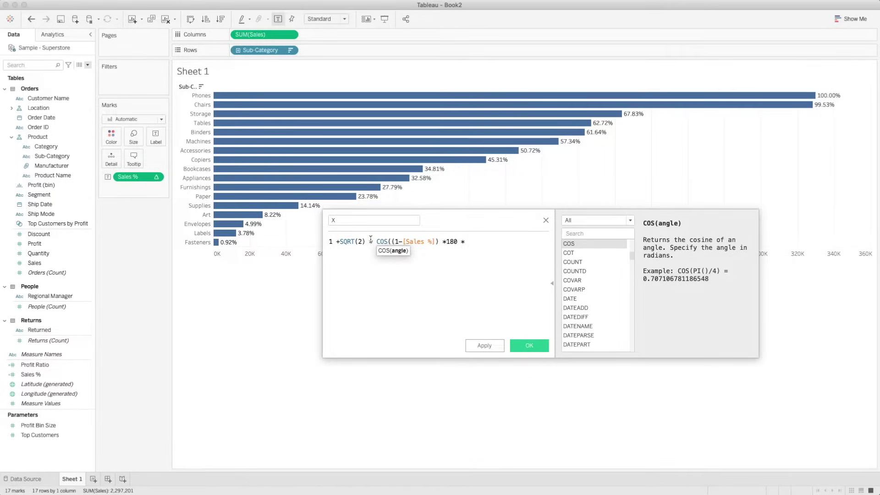
text(pi)
key(Return)
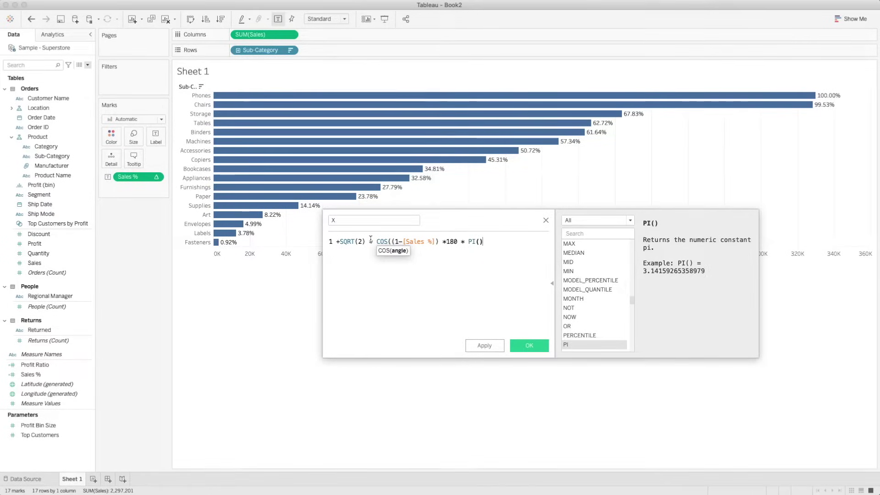
text(/180))
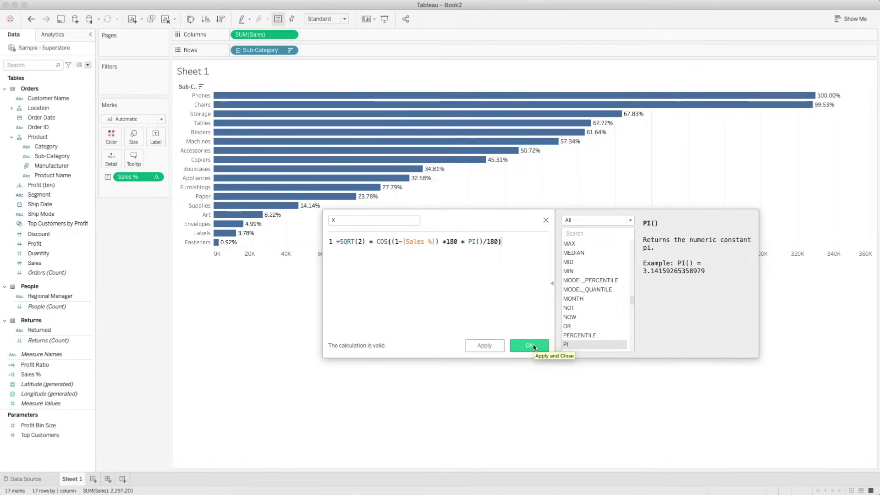
click(531, 345)
Step: Create a calculated field named Y and begin its formula with 1+ SQRT(2)*
click(87, 64)
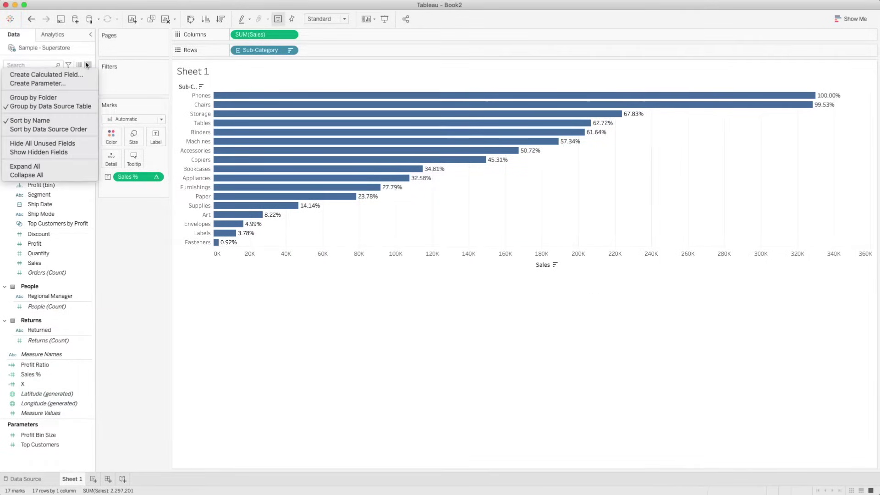
click(82, 78)
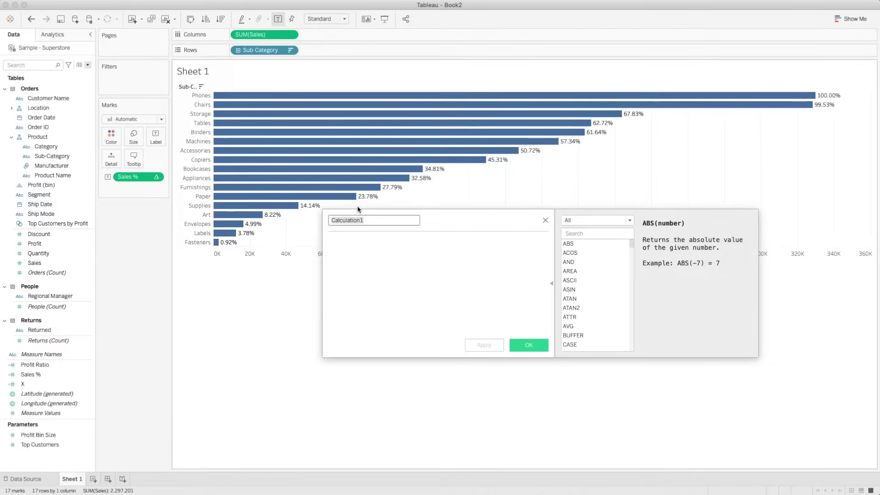
text(Y)
key(Tab)
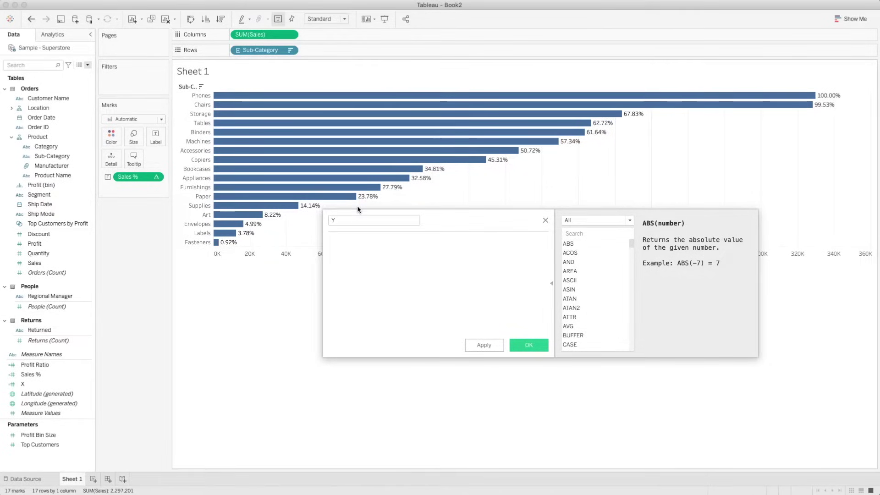
text(1+ sq)
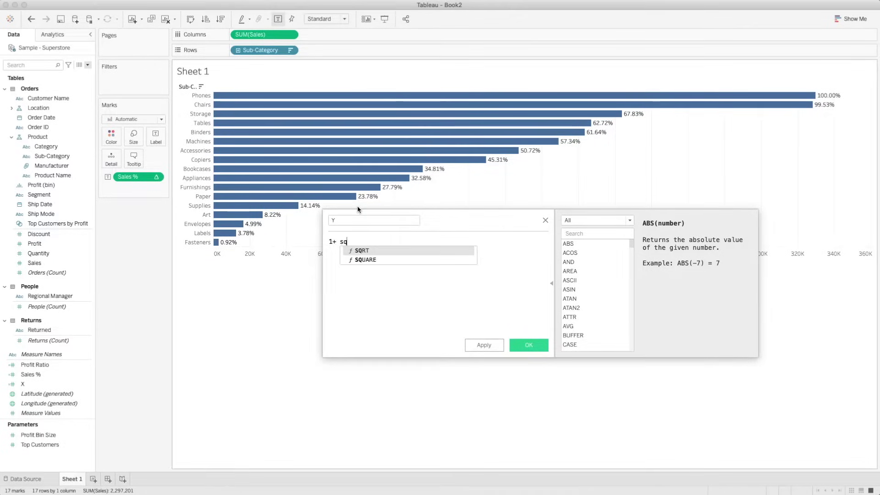
key(Return)
text(2))
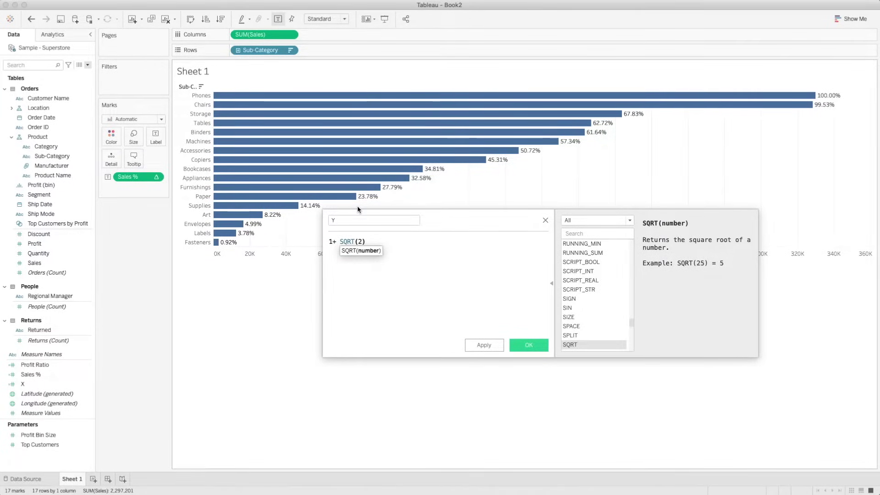
text(* )
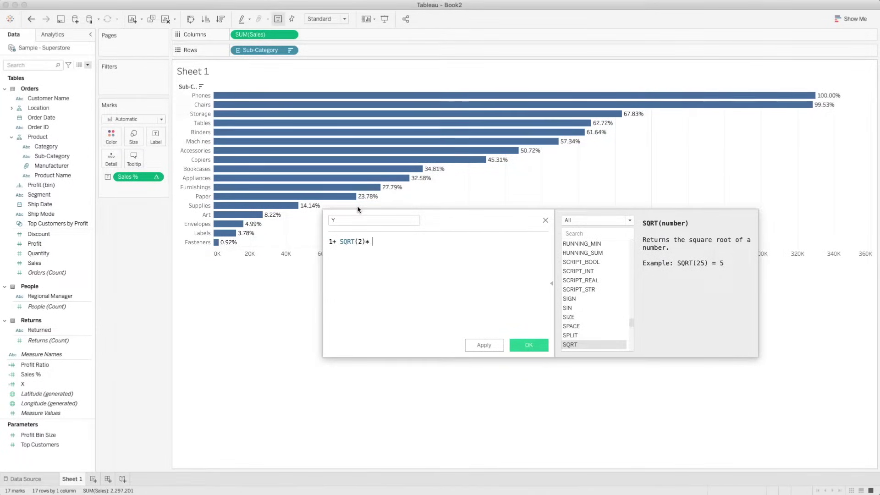
Step: Add the SIN function with the Sales % field as its argument to the Y formula
text(sin)
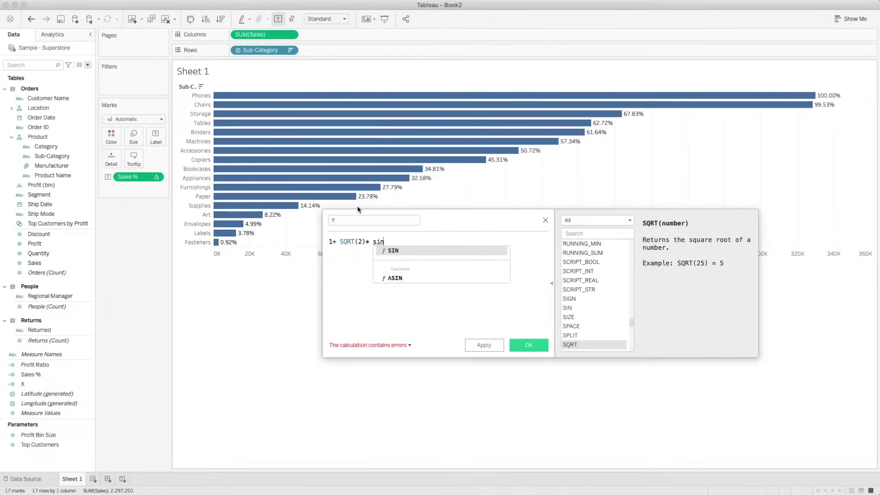
text(()
key(BackSpace)
key(Return)
text(sal)
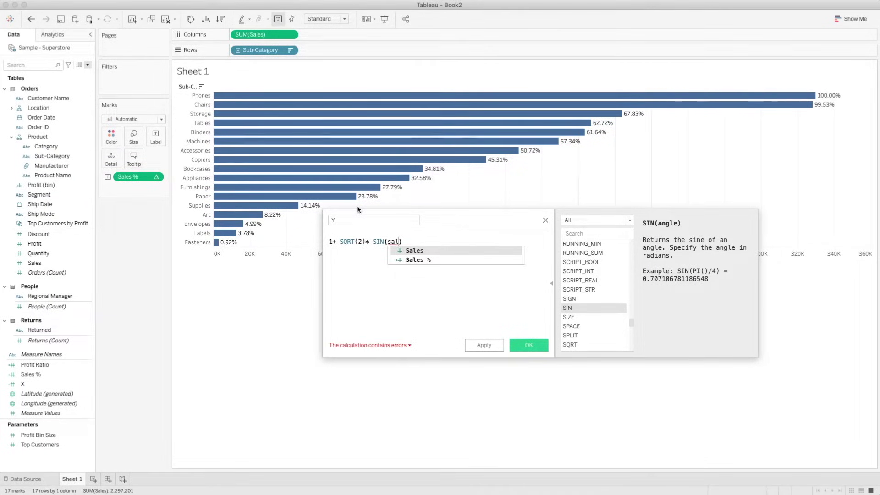
key(Down)
key(Return)
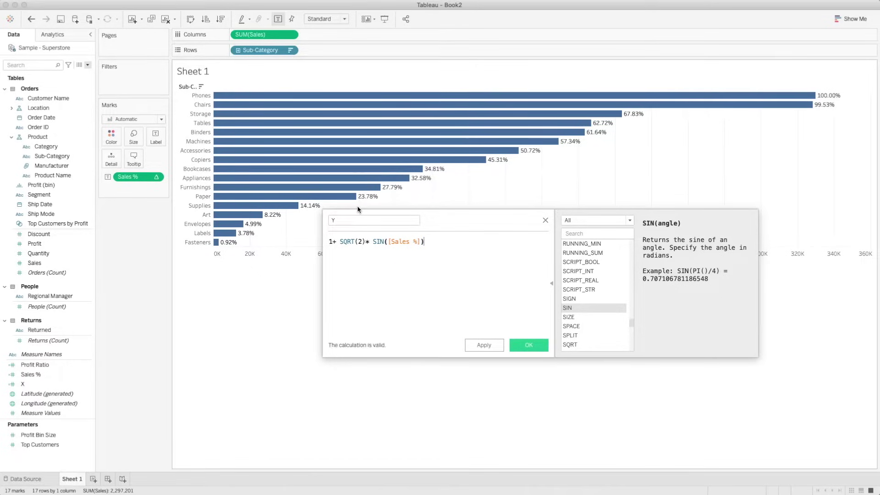
Step: Complete the Y formula so the sine term reads SIN([Sales %]*180 *PI()/180), and save the calculated field
text(*180))
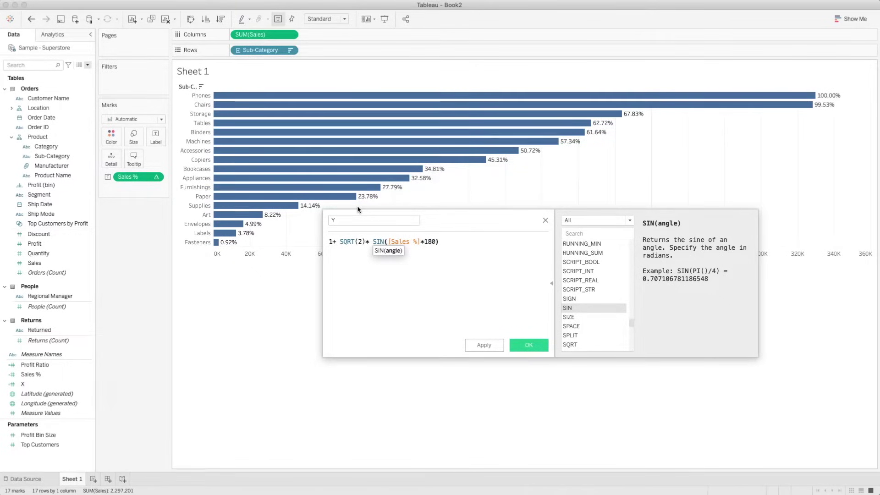
text( *pi)
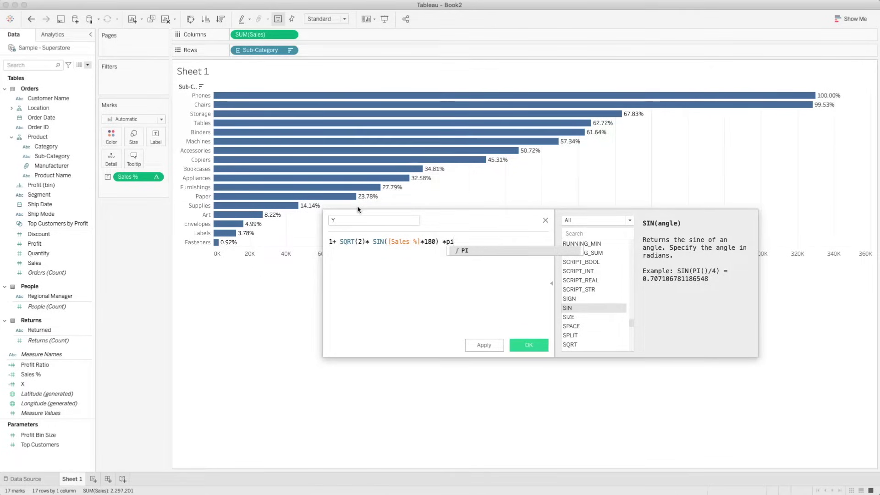
key(Return)
text(/180)
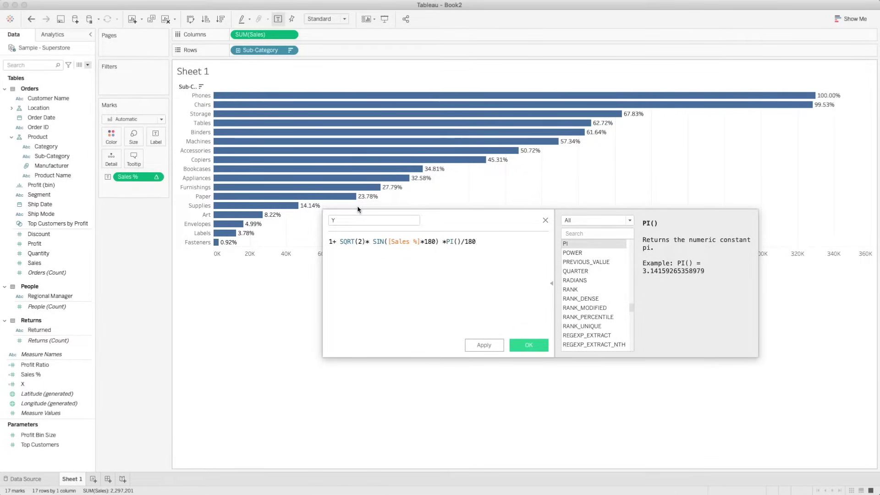
text())
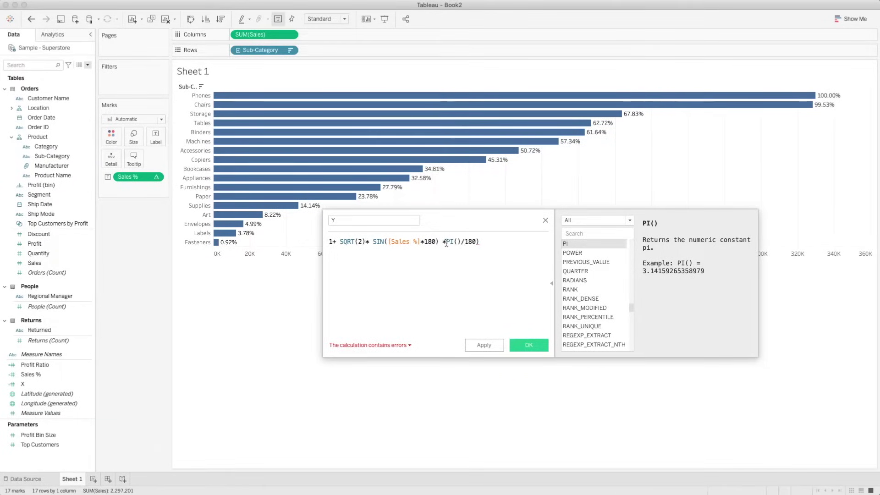
key(BackSpace)
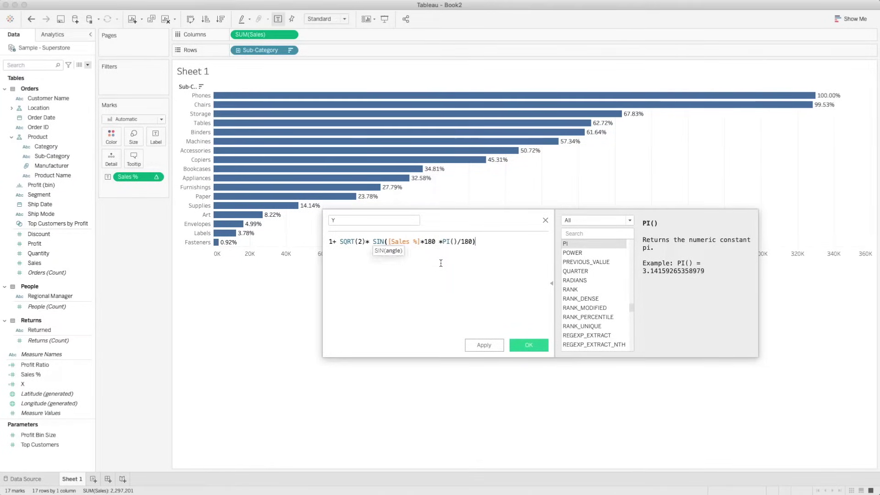
click(529, 345)
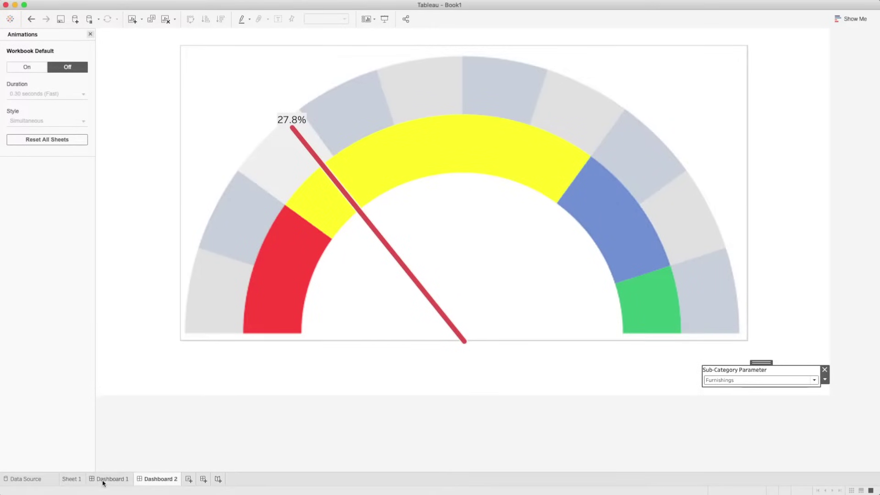
Step: Consult the circle equations on Dashboard 1 of Book1 and add the comment // 1+rcos@ below the X formula in Book2
click(110, 480)
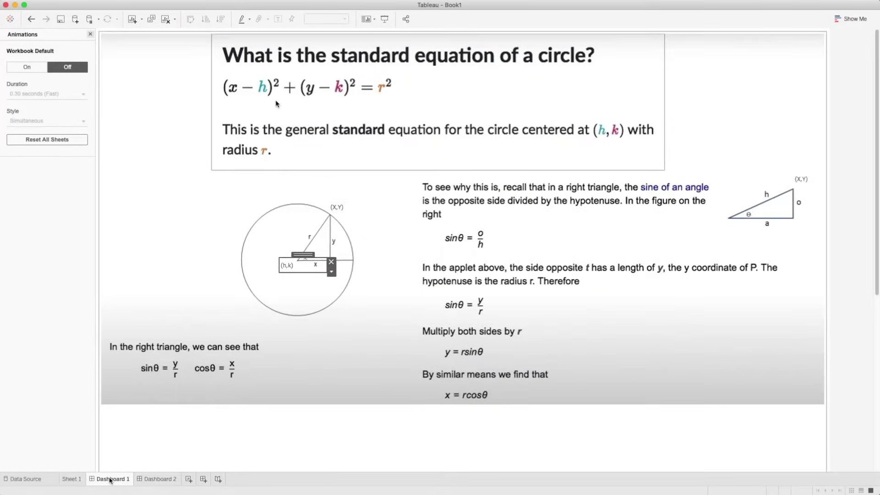
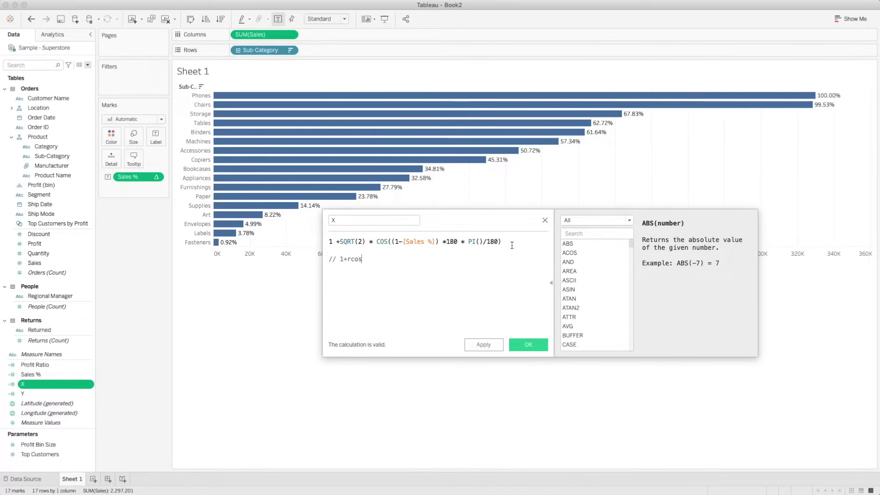
text(@)
Step: Compare SQRT(2) and (1-[Sales %]) *180 in the X formula with the comment's radius and angle, and view the gauge on Dashboard 2 of Book1
double_click(344, 259)
click(349, 259)
drag(365, 242, 339, 241)
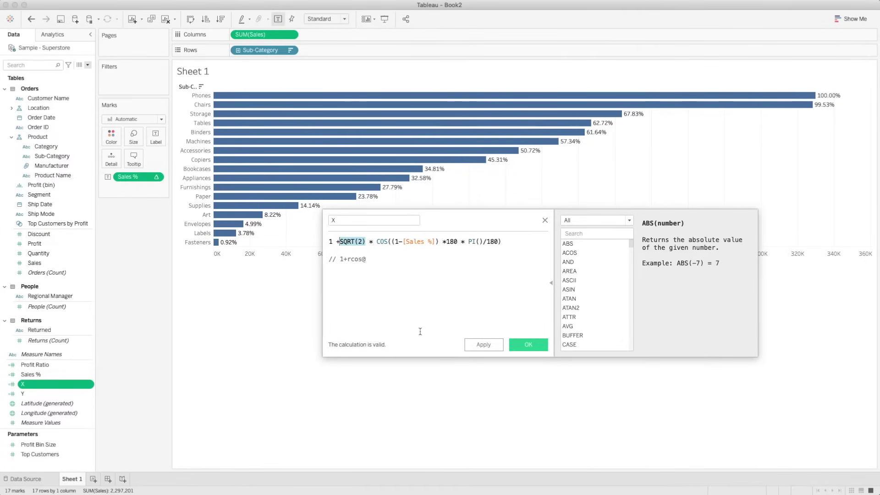
click(358, 259)
drag(357, 259, 367, 259)
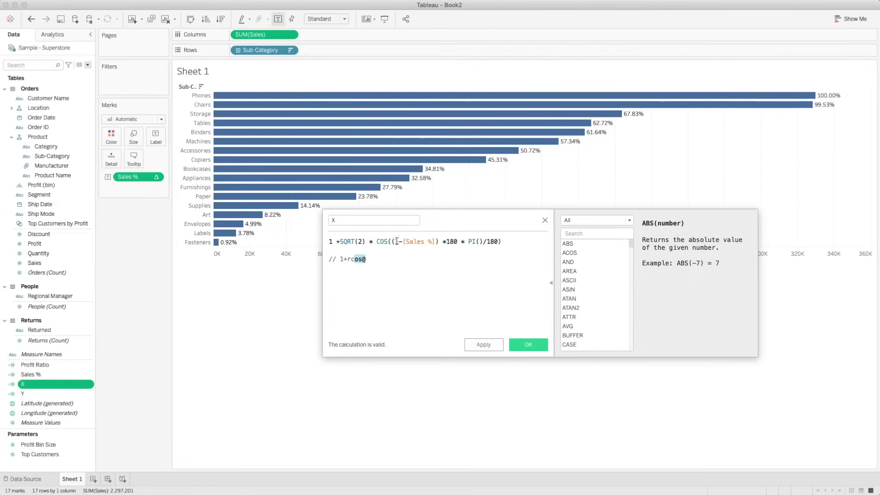
drag(437, 242, 395, 241)
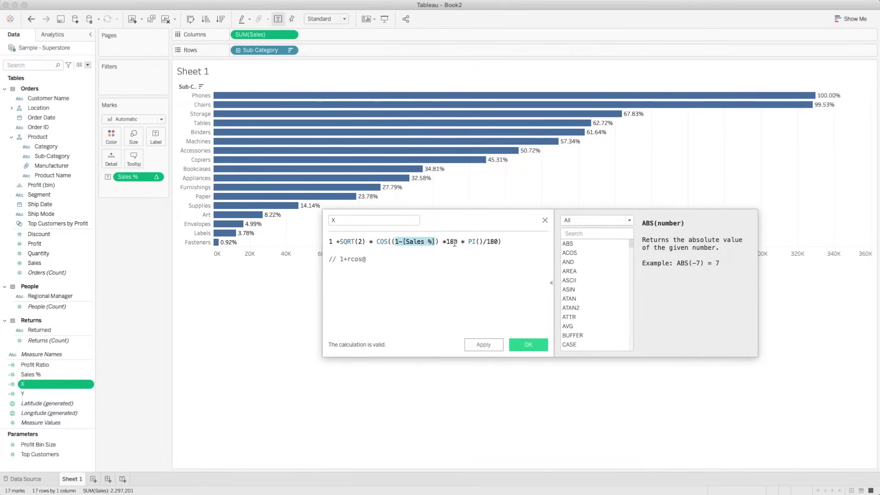
drag(457, 241, 397, 243)
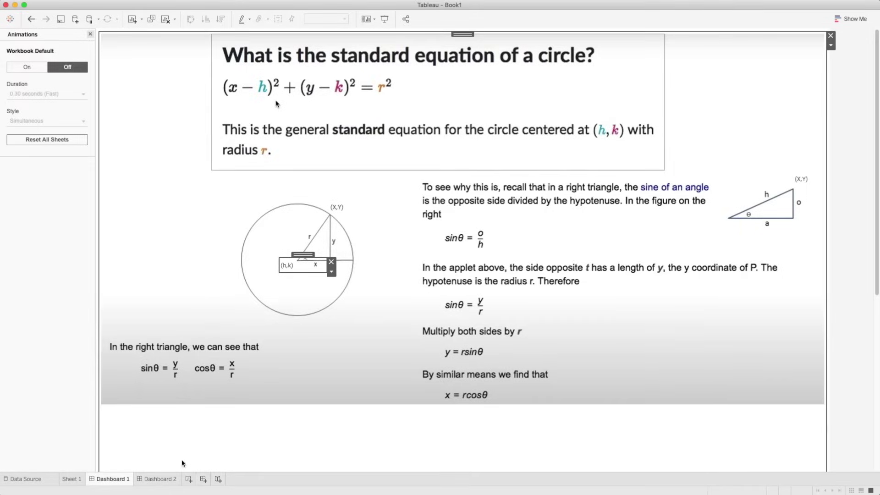
click(158, 479)
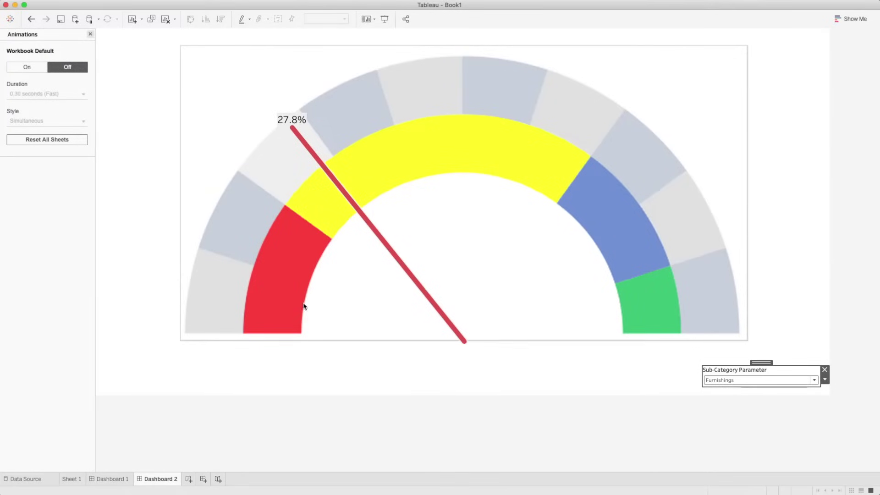
Step: Compare the gauge's starting edge in Book1 with the (1-[Sales %]) *180 angle in Book2's X formula, and save the X calculated field
click(185, 332)
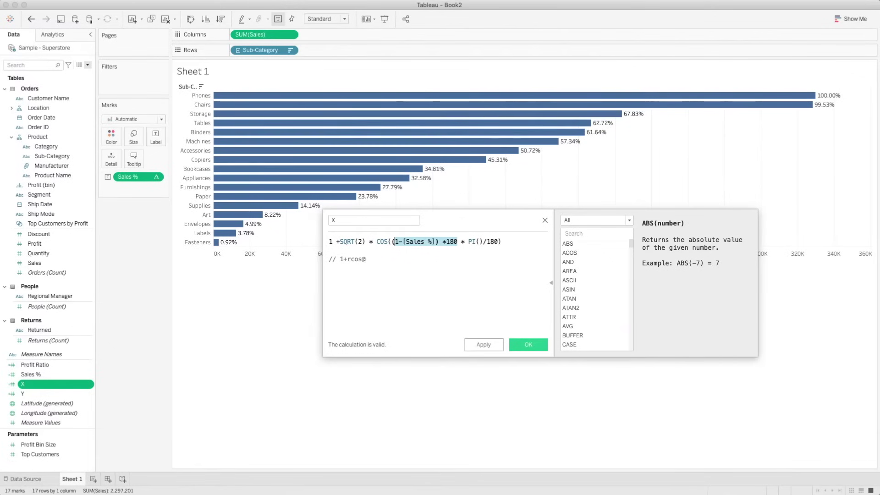
drag(456, 244, 459, 242)
text())
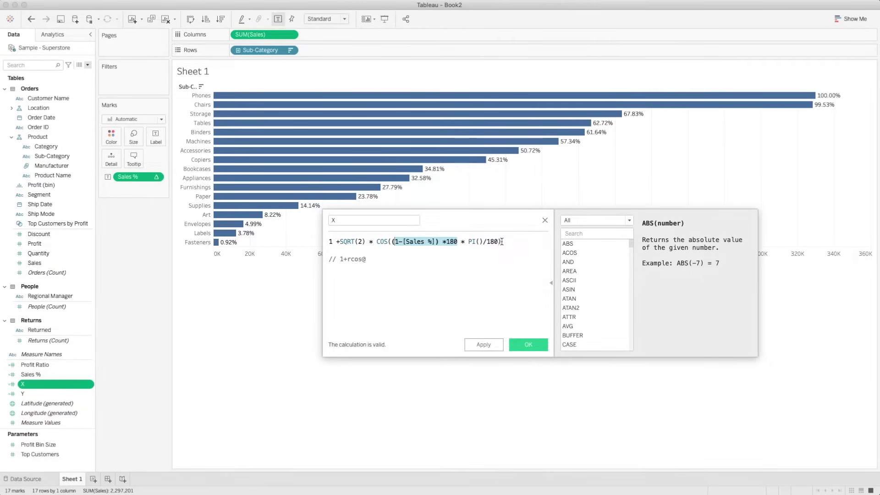
drag(504, 241, 324, 242)
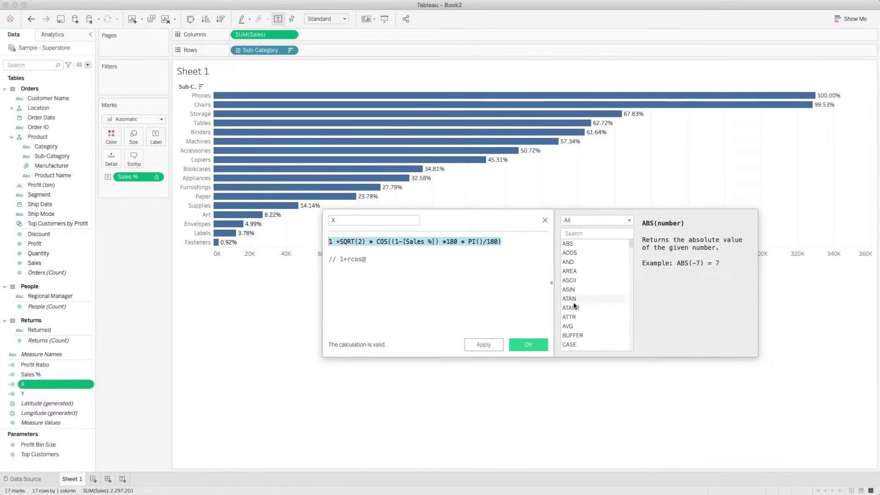
click(529, 345)
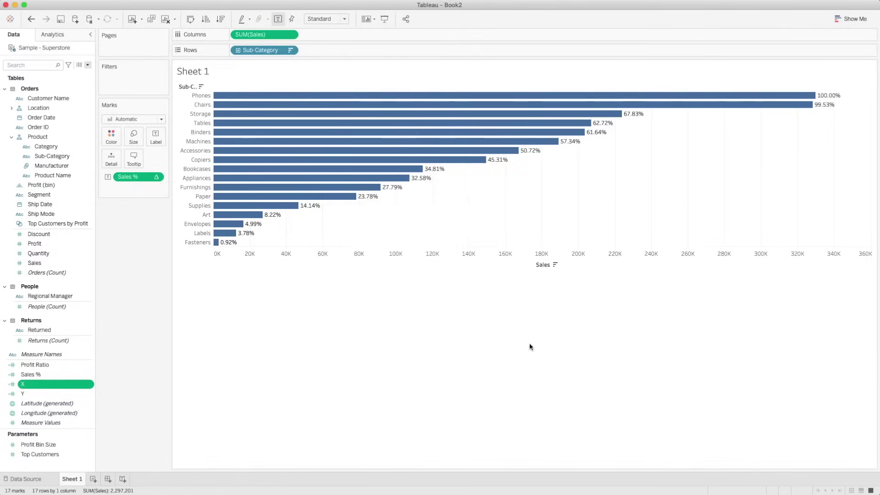
Step: Reopen the Y calculated field, review the [Sales %] term inside its SIN function, and close the editor
right_click(54, 395)
click(71, 249)
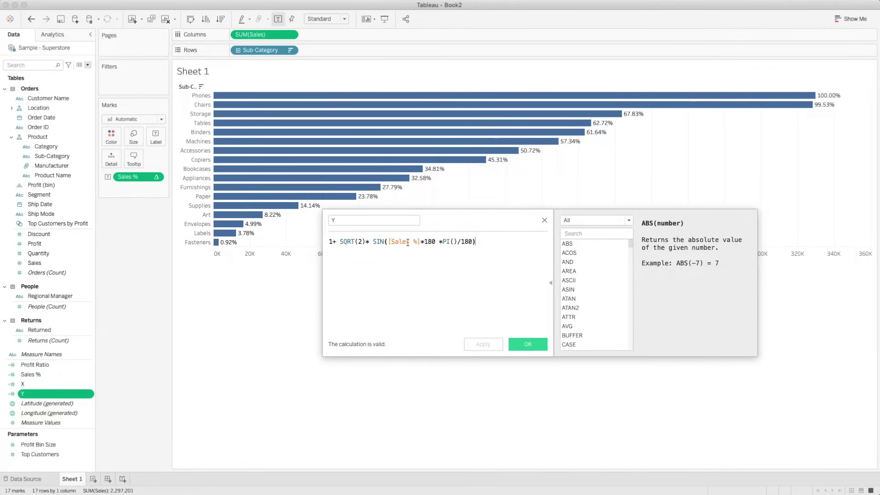
drag(420, 242, 387, 243)
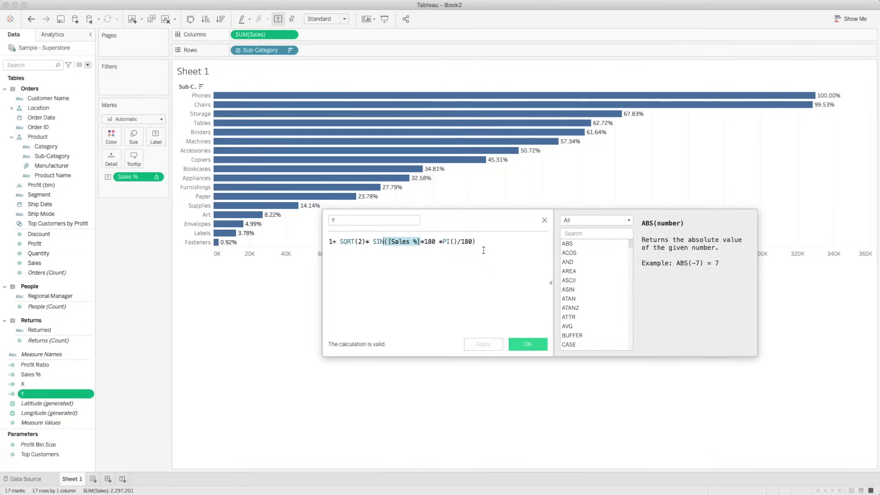
click(529, 345)
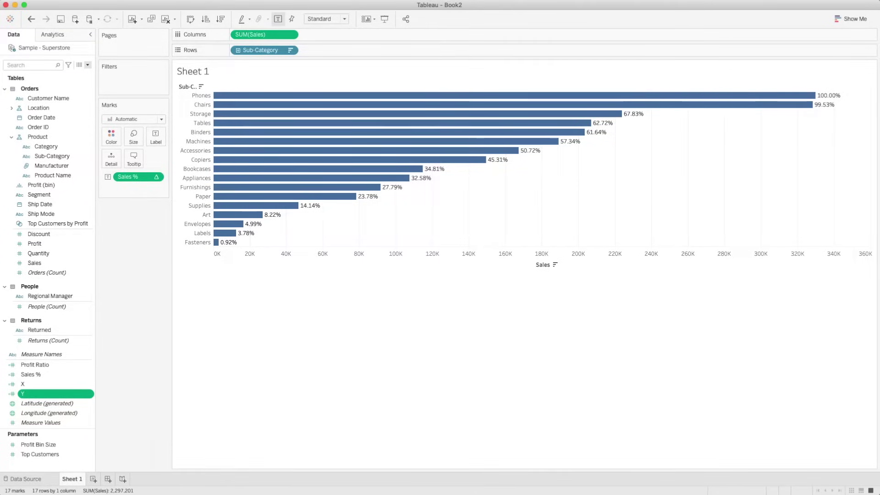
Step: Create a new worksheet that plots X on Columns against Y on Rows, with Sub-Category as the detail level
click(93, 479)
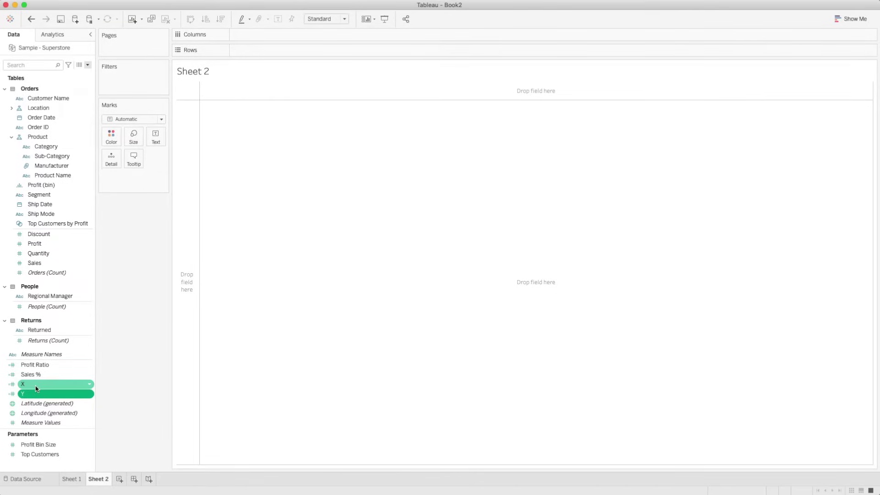
mouse_move(36, 388)
mouse_down()
mouse_move(190, 202)
mouse_move(283, 71)
mouse_move(267, 36)
mouse_up()
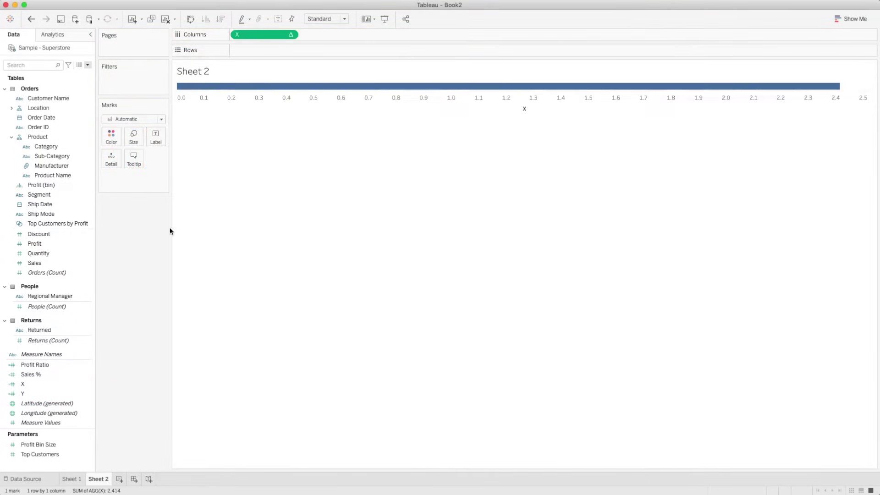
drag(43, 394, 263, 53)
click(68, 157)
drag(68, 156, 111, 159)
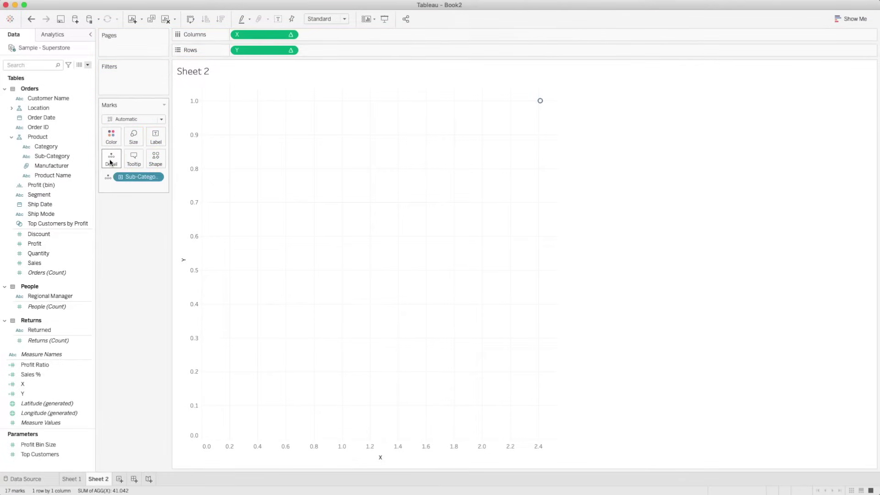
Step: Set both the X and Y table calculations to compute using Sub-Category
click(292, 34)
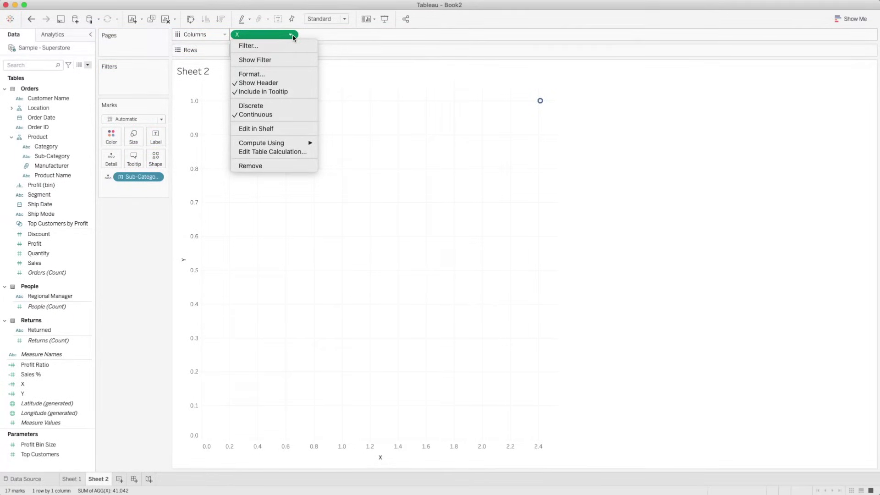
mouse_move(295, 144)
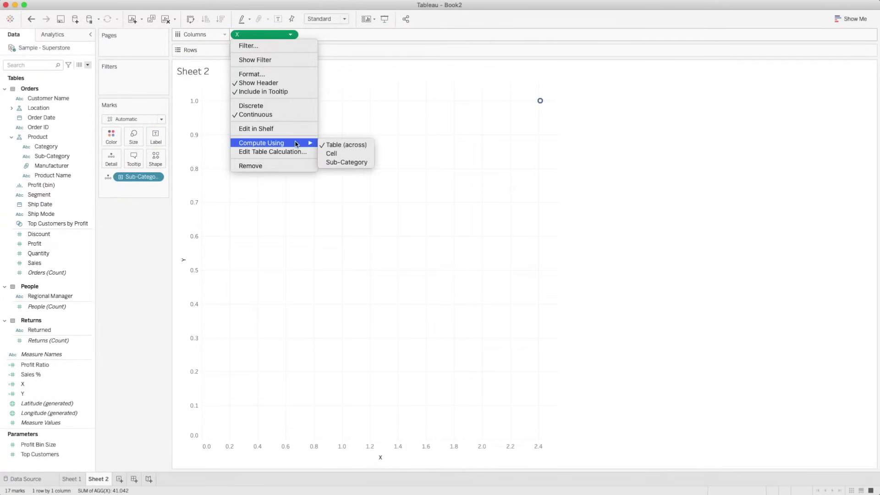
click(333, 163)
click(290, 50)
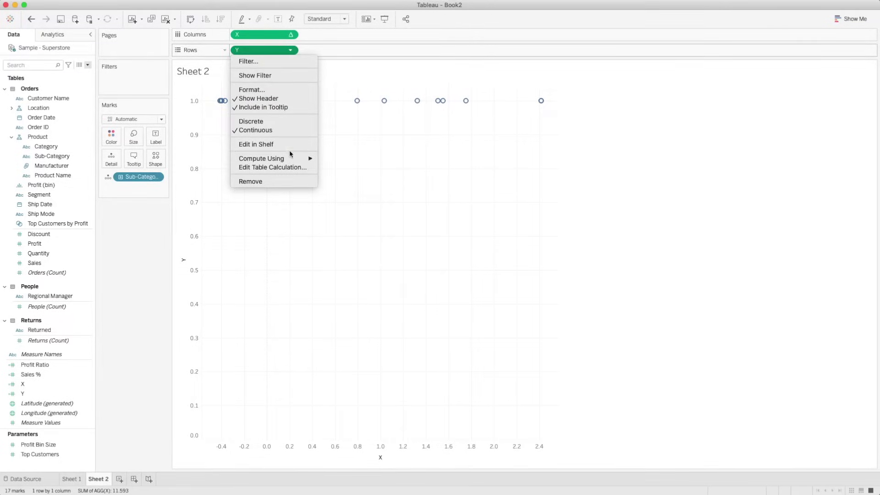
mouse_move(296, 158)
click(336, 180)
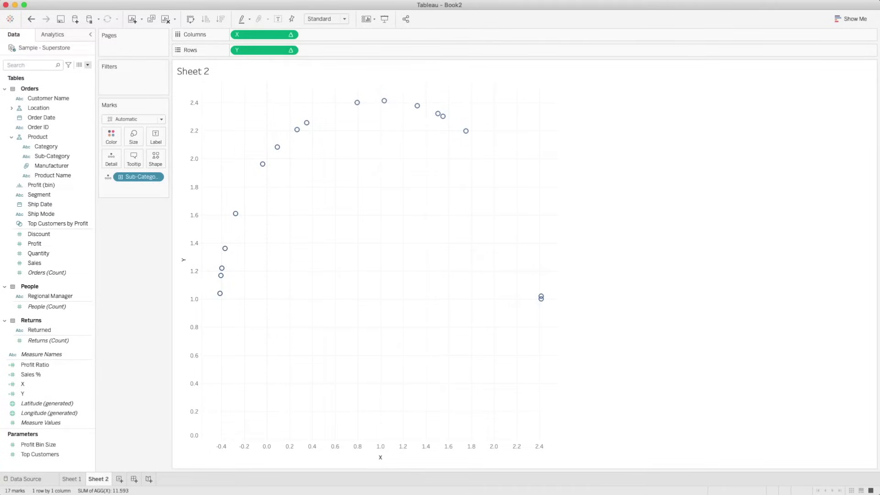
mouse_move(222, 298)
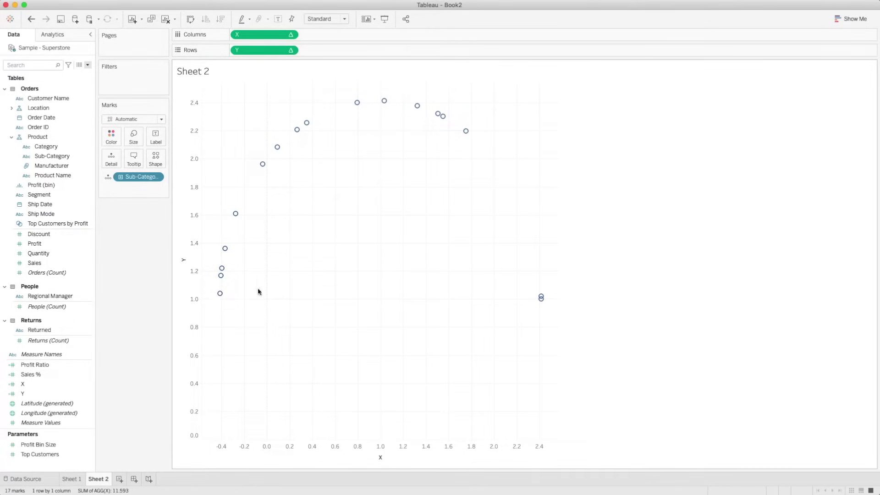
mouse_move(542, 301)
mouse_move(386, 109)
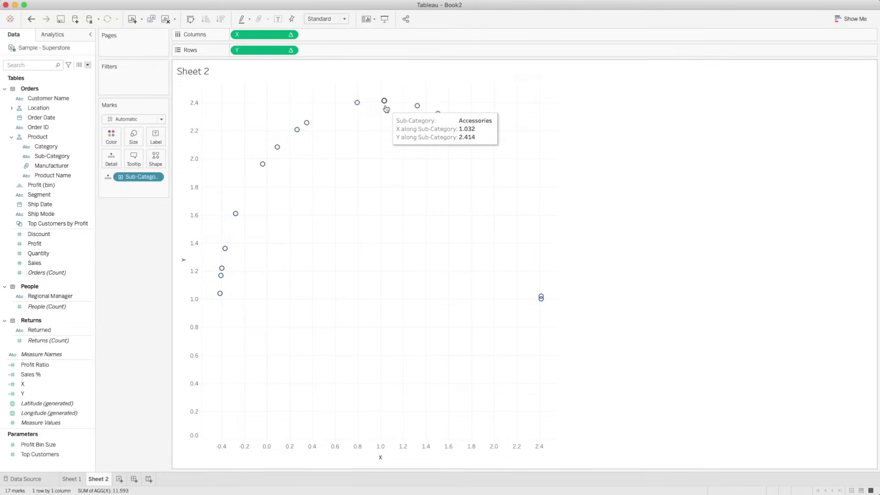
Step: Create a parameter from the Sub-Category field named Sub-Category Parameter, keeping Accessories as its current value and the list of allowable values
click(76, 156)
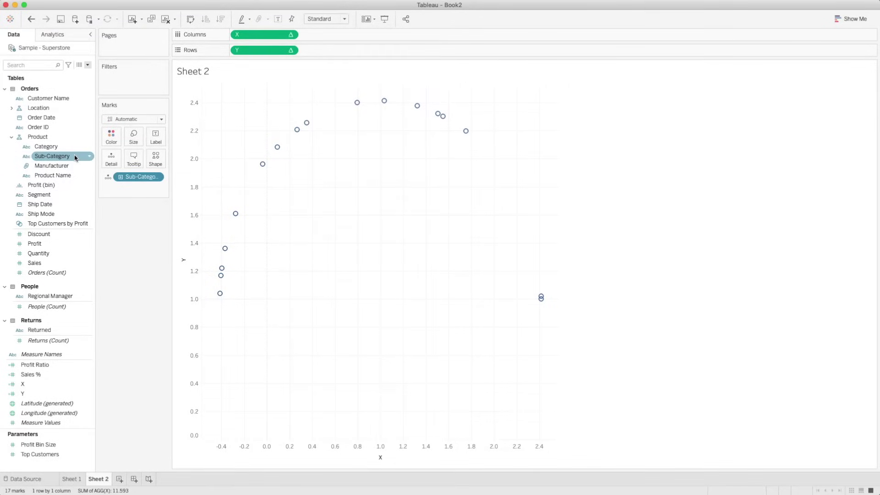
right_click(75, 157)
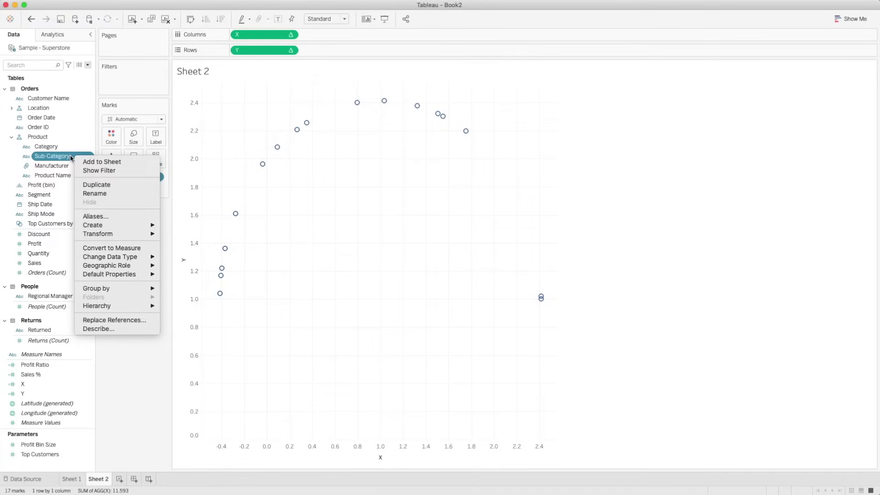
mouse_move(114, 225)
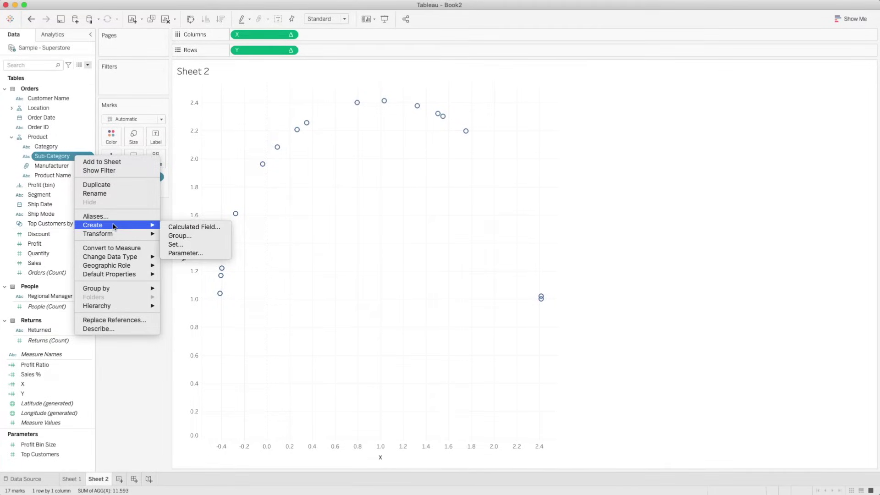
click(191, 252)
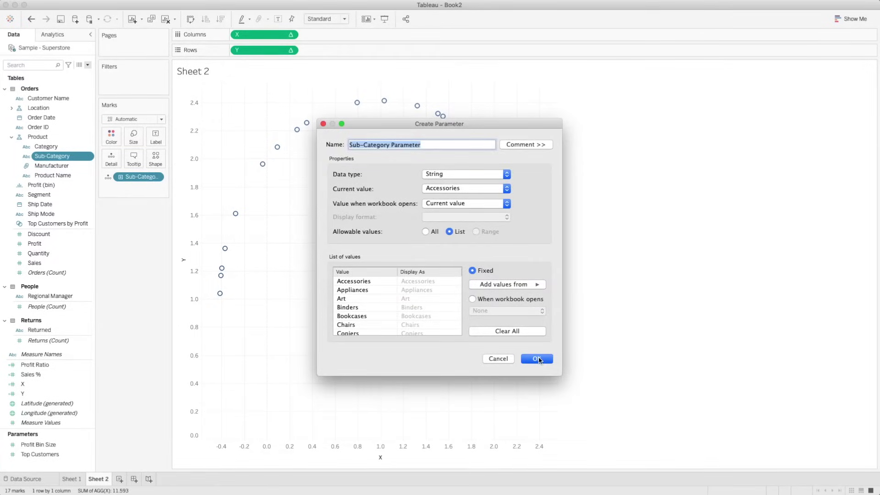
click(537, 359)
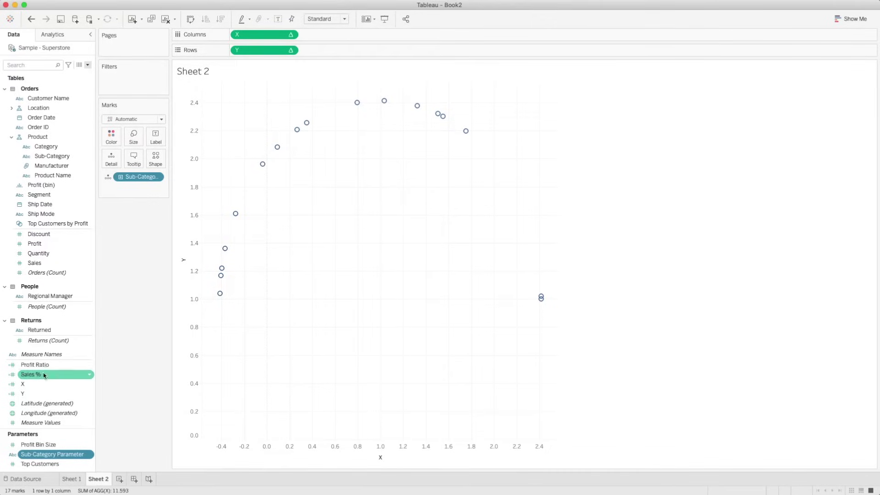
Step: Edit the X calculated field, deleting the // 1+rcos@ comment and making room for a new line above the formula
right_click(40, 388)
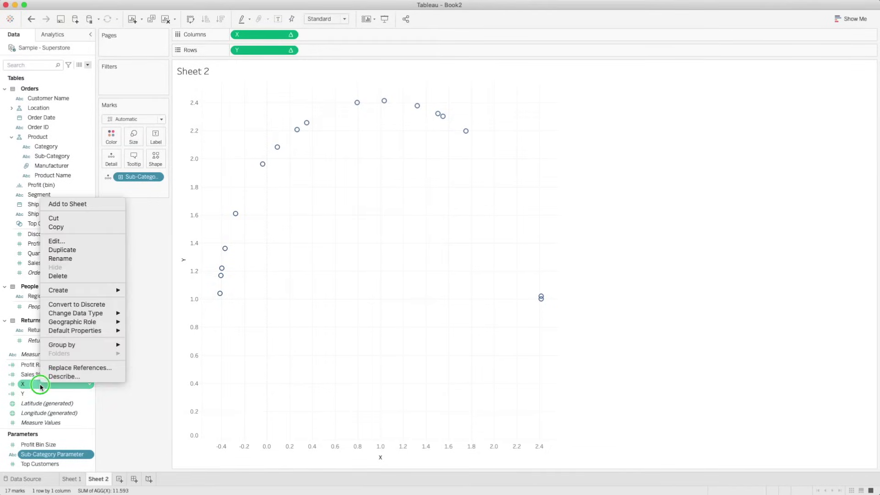
click(71, 242)
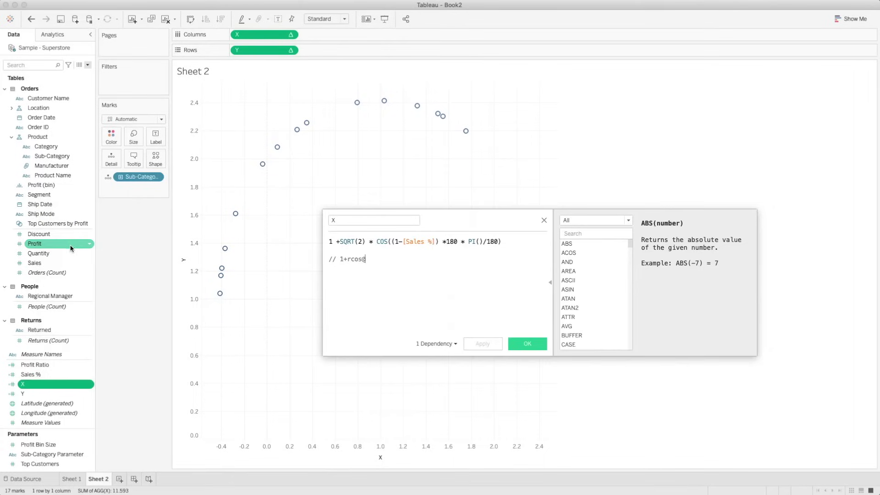
drag(384, 257, 325, 258)
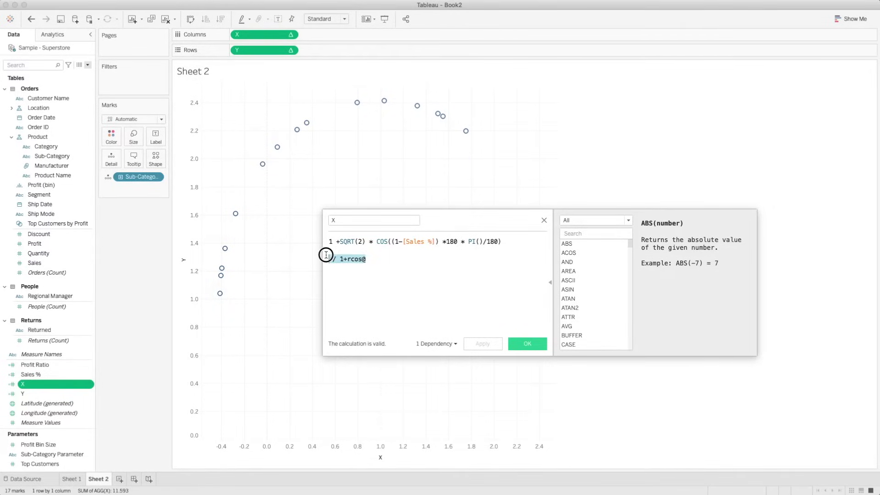
key(BackSpace)
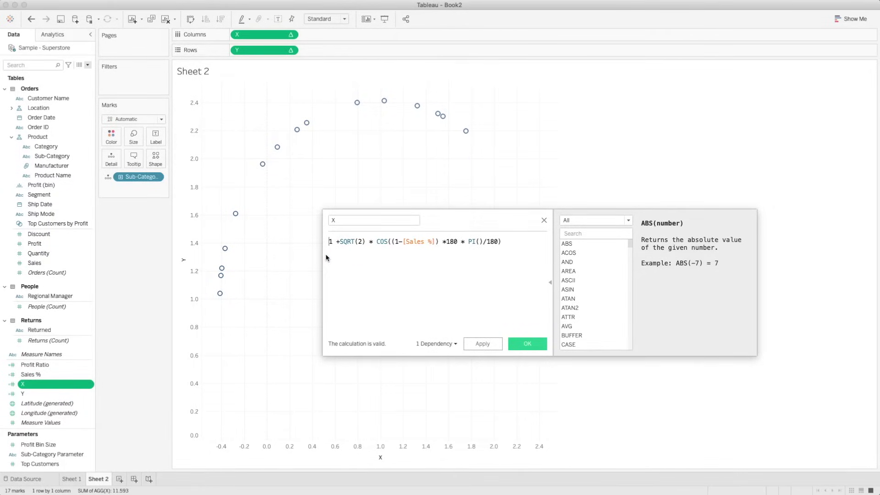
key(Return)
key(Return)
key(Up)
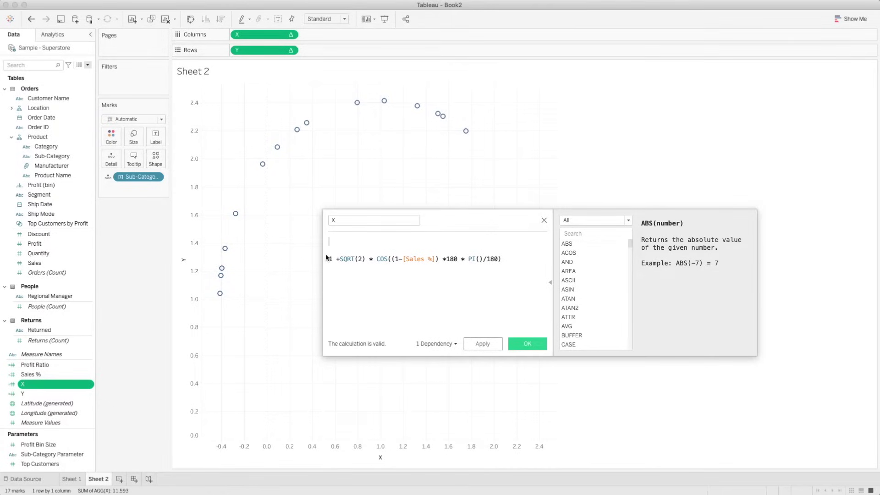
text(iff)
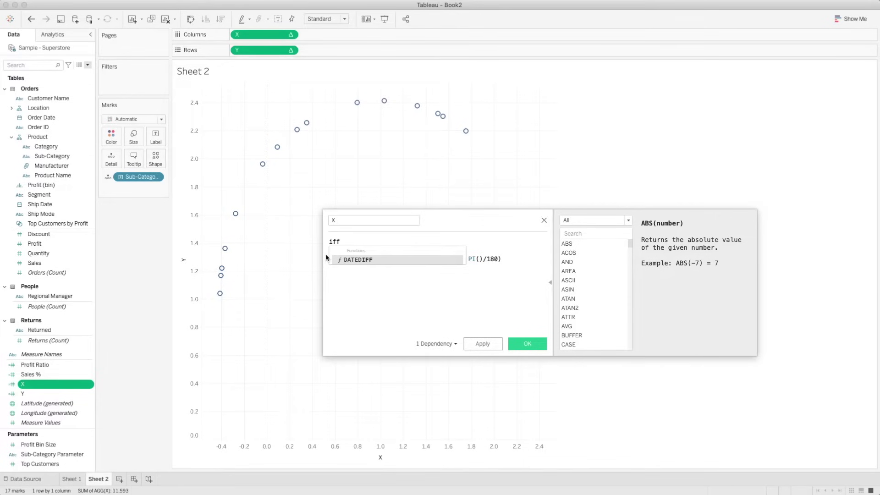
key(Return)
key(BackSpace)
key(BackSpace)
key(BackSpace)
key(BackSpace)
key(BackSpace)
key(BackSpace)
key(BackSpace)
key(BackSpace)
key(BackSpace)
key(BackSpace)
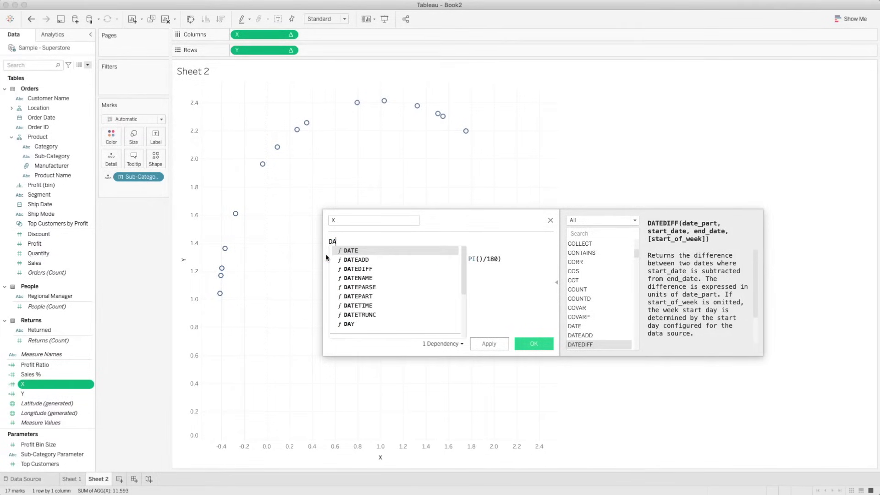
Step: Start the X formula with an IIF function that tests ATTR([Sub-Category]) = [Sub-Category Parameter]
text(iif)
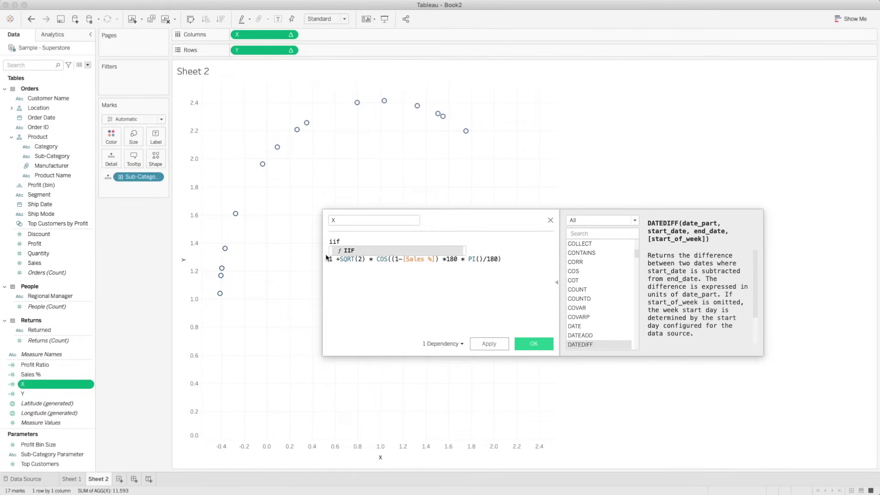
click(350, 251)
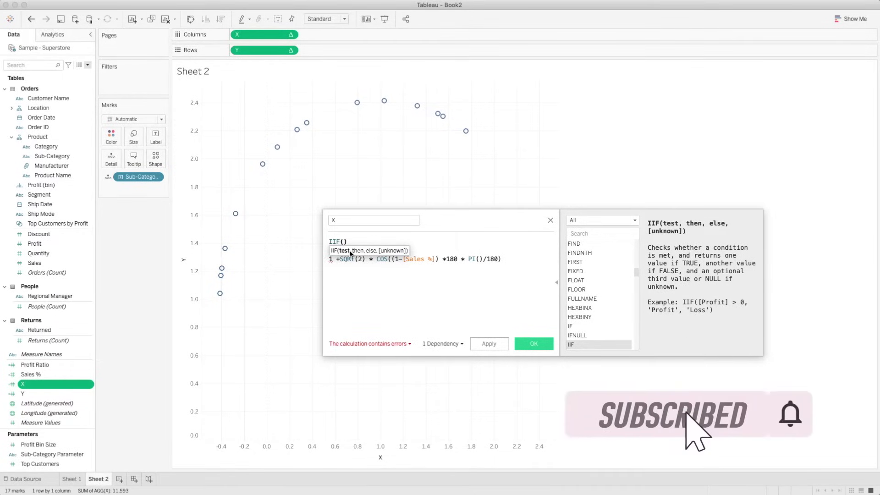
text(attr)
click(351, 252)
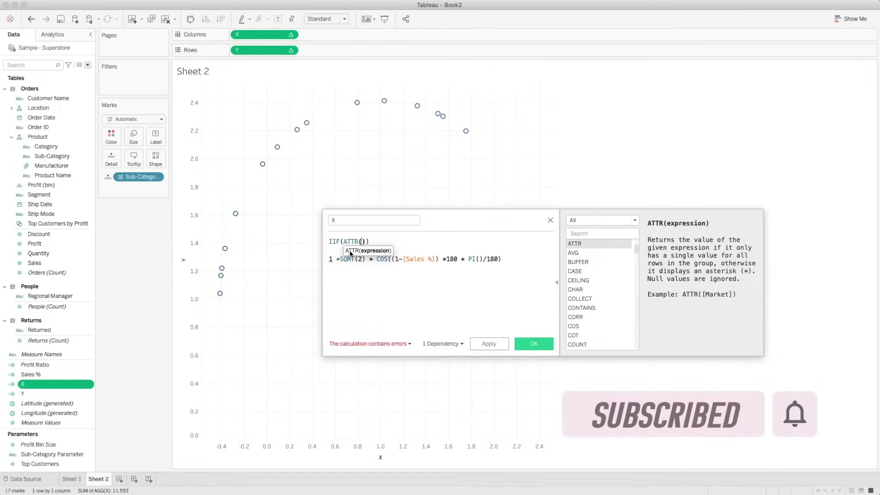
text(sub)
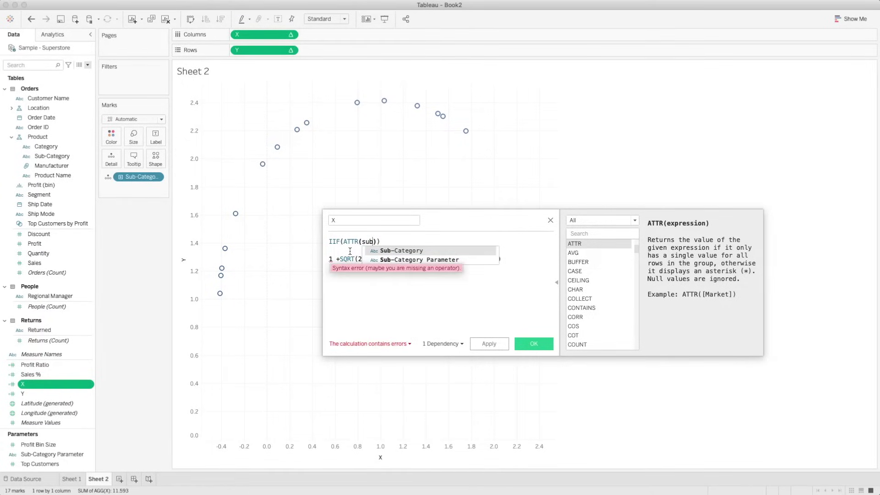
key(Return)
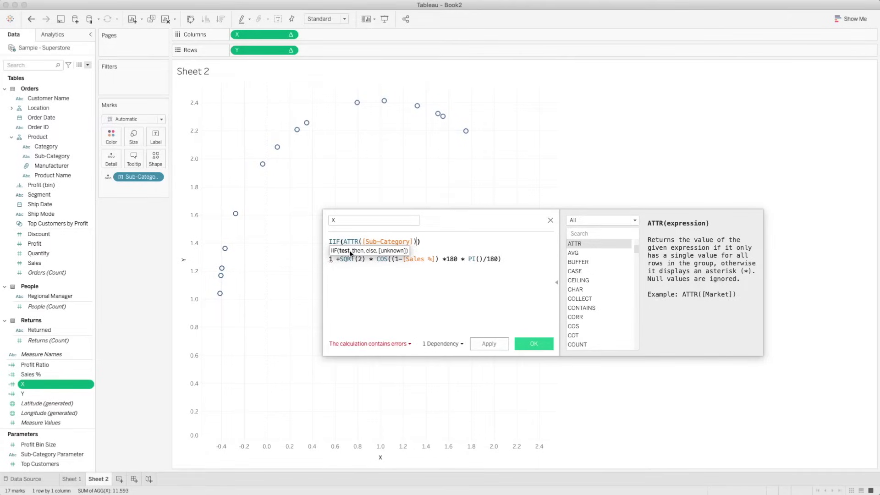
text(= )
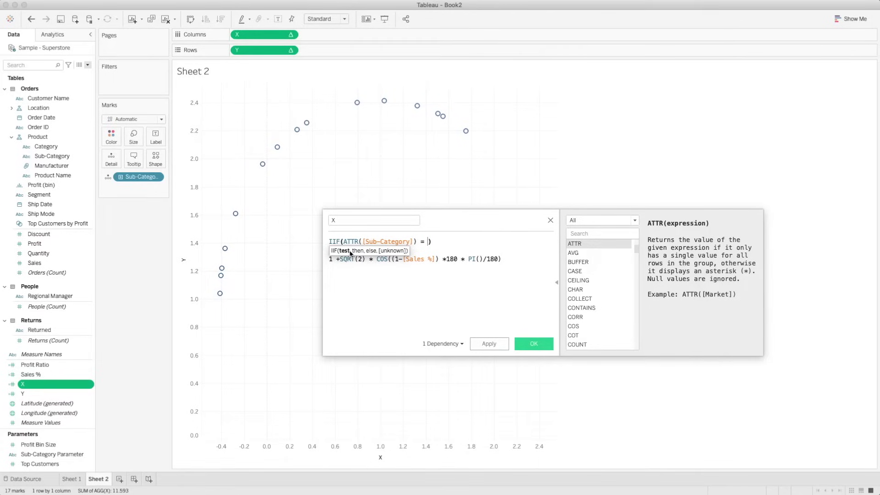
text(su)
key(Down)
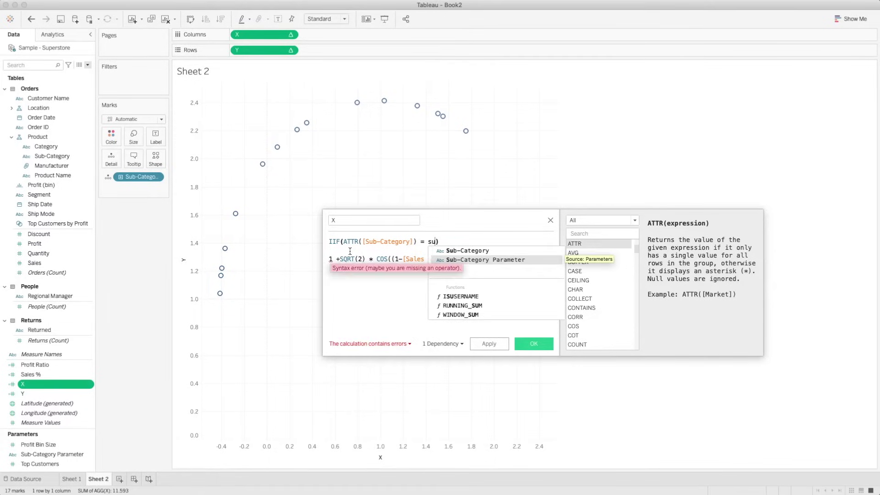
key(Return)
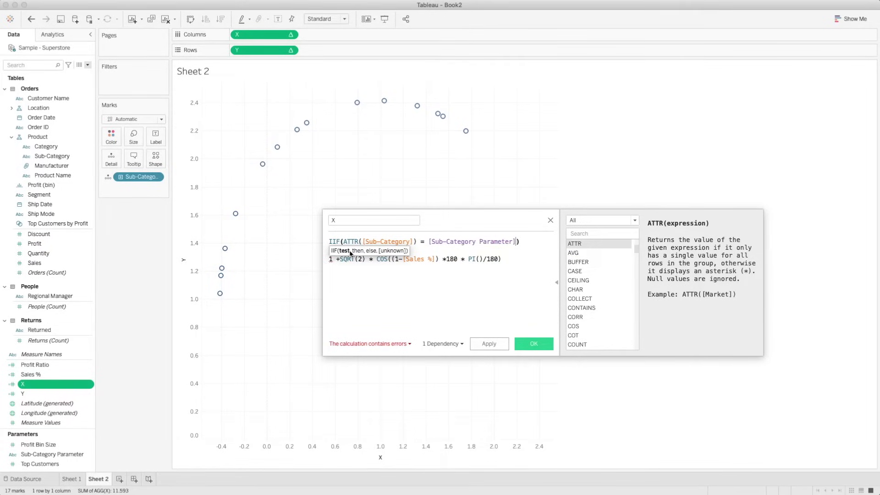
Step: Make the existing cosine expression the IIF's then-value and 1 its else-value, and save the X calculated field
text(,)
key(BackSpace)
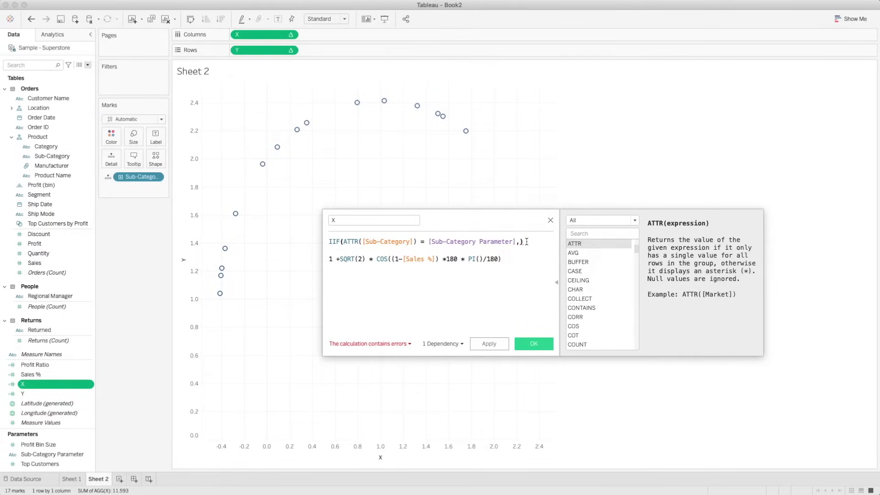
click(517, 256)
text(,1)
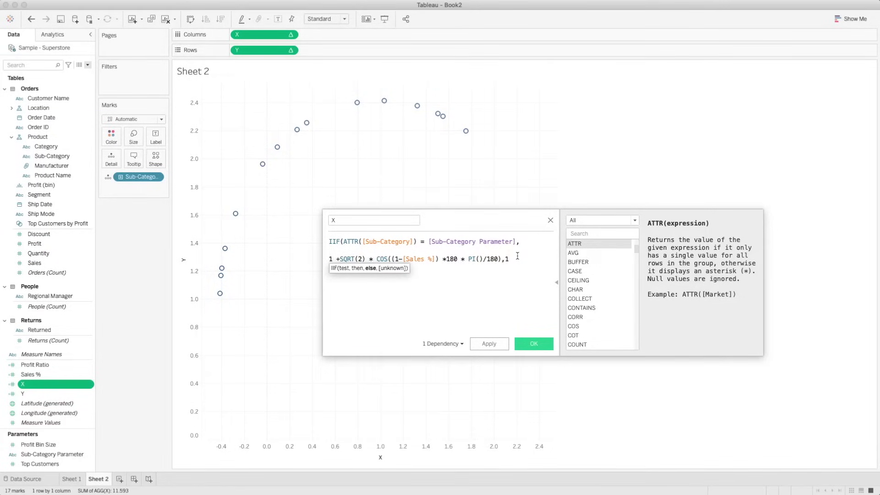
text())
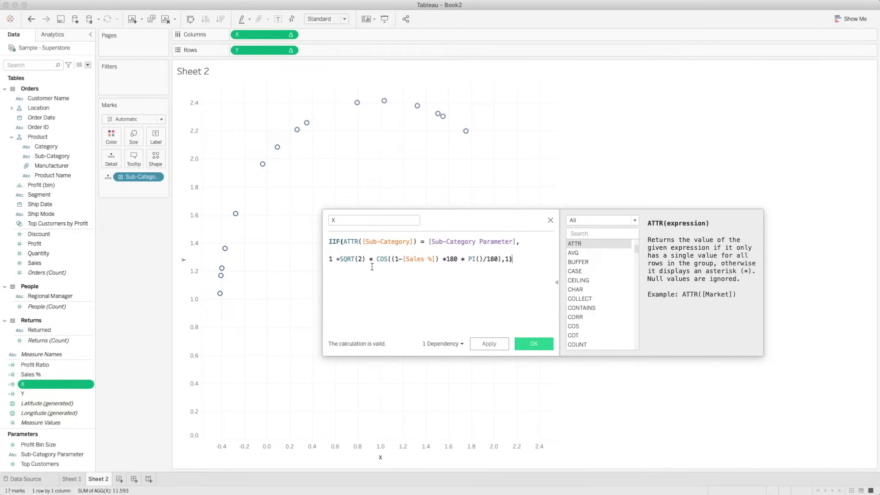
mouse_move(358, 104)
text())
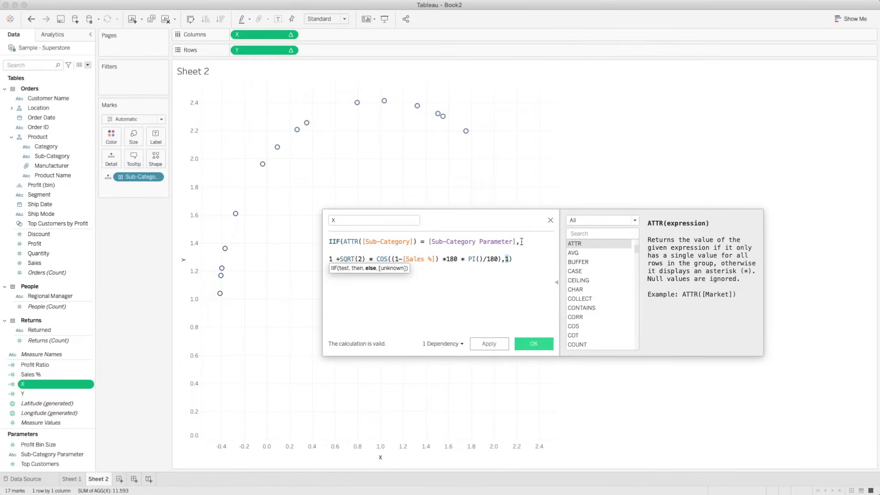
click(536, 345)
Step: Edit the Y calculated field, inserting an IIF function on a new line above the sine formula
right_click(63, 397)
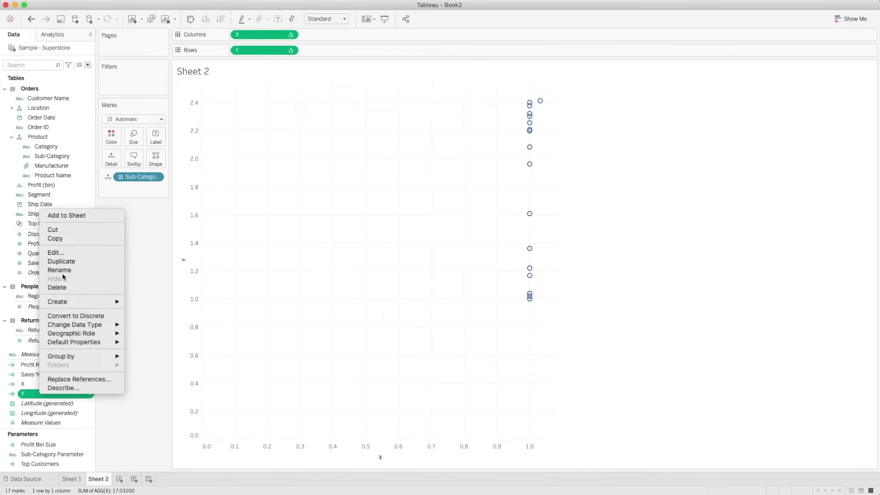
click(63, 253)
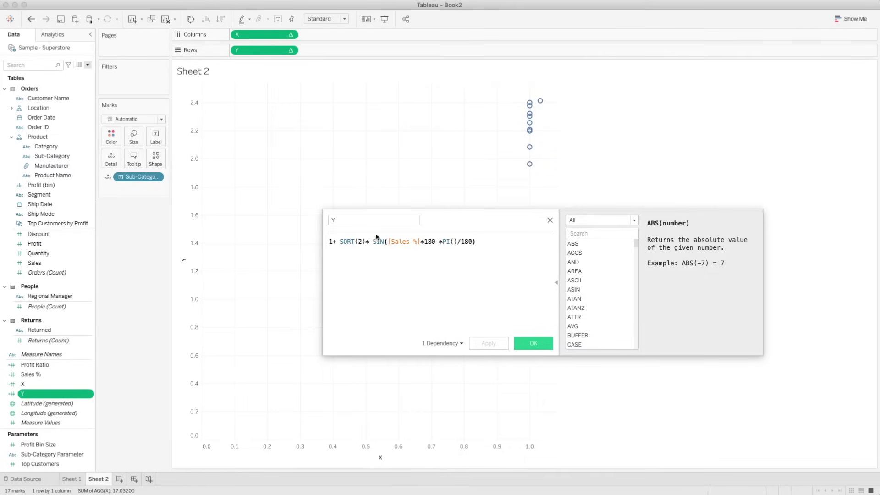
click(330, 241)
key(Return)
text(Iff)
key(BackSpace)
key(BackSpace)
text(if)
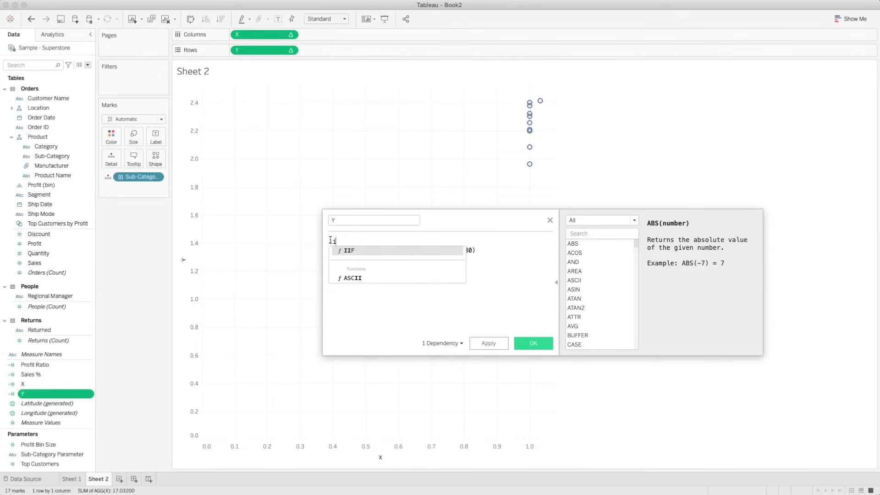
key(Return)
Step: Set the IIF test in the Y formula to ATTR([Sub-Category]) = [Sub-Category Parameter]
text(attr)
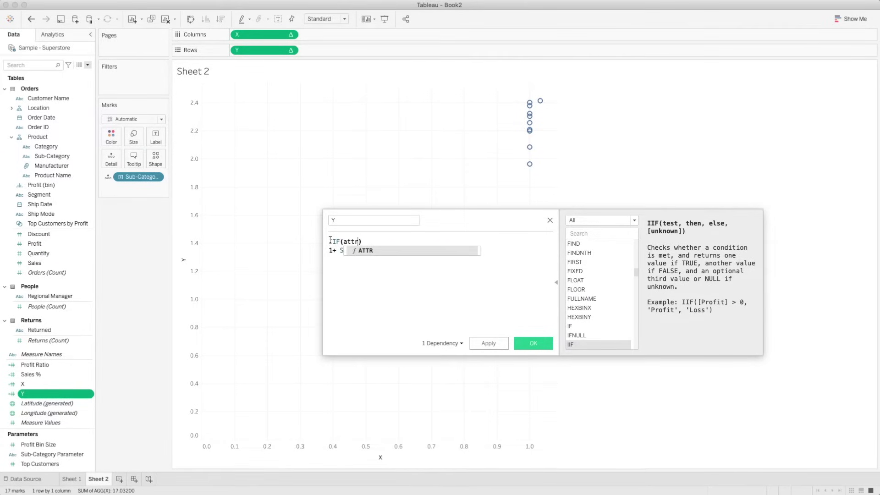
key(Return)
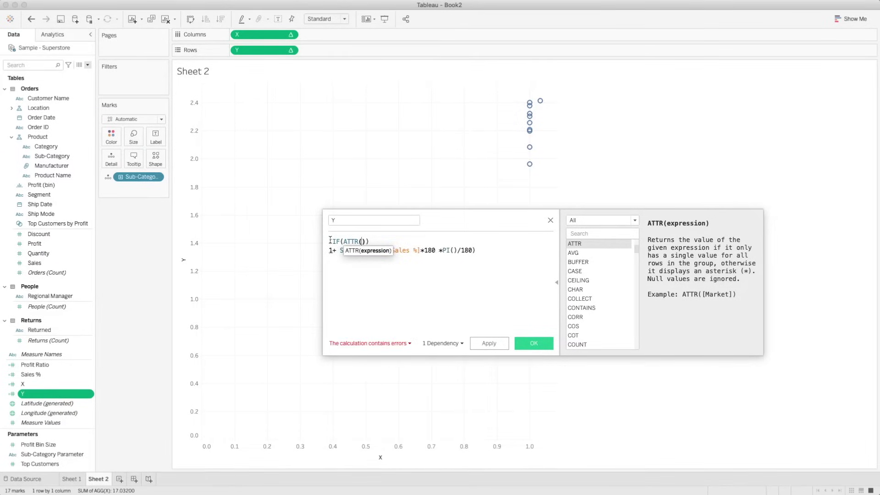
text(sub)
key(Return)
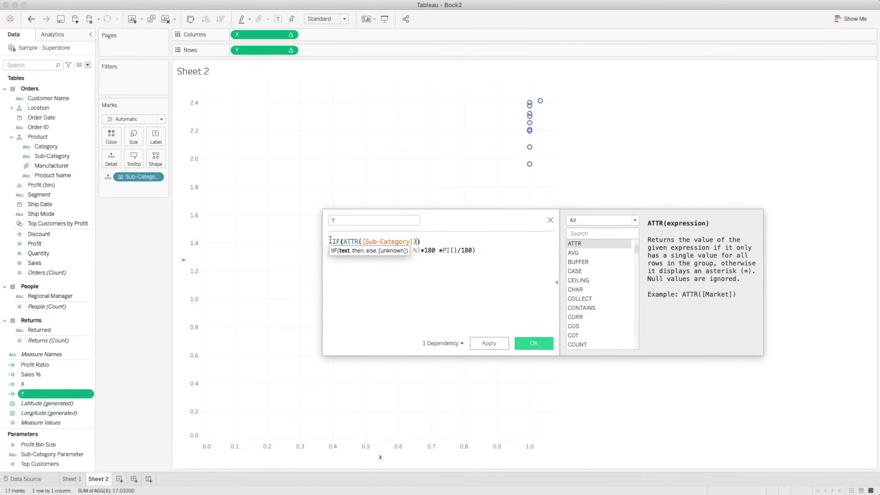
text() = sub)
key(Down)
key(Return)
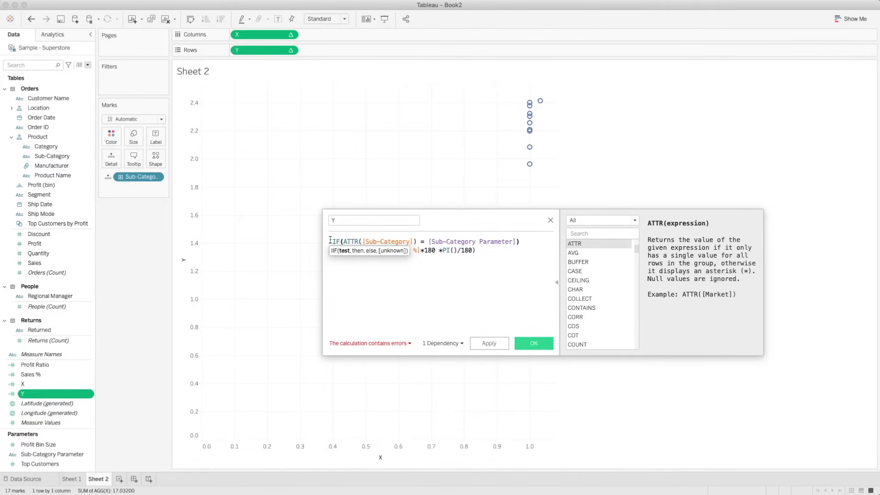
Step: Make the sine expression the IIF's then-value and 1 its else-value, and save the Y calculated field
text(,)
key(BackSpace)
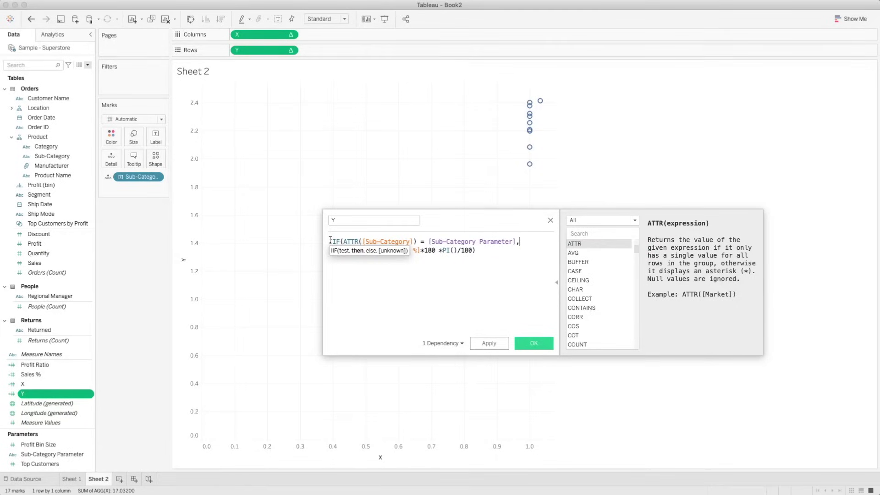
click(478, 250)
text(,1))
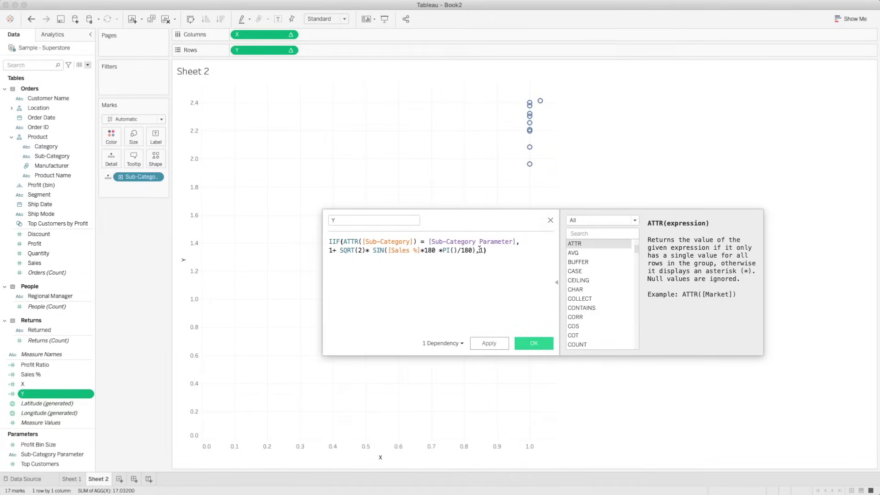
click(534, 343)
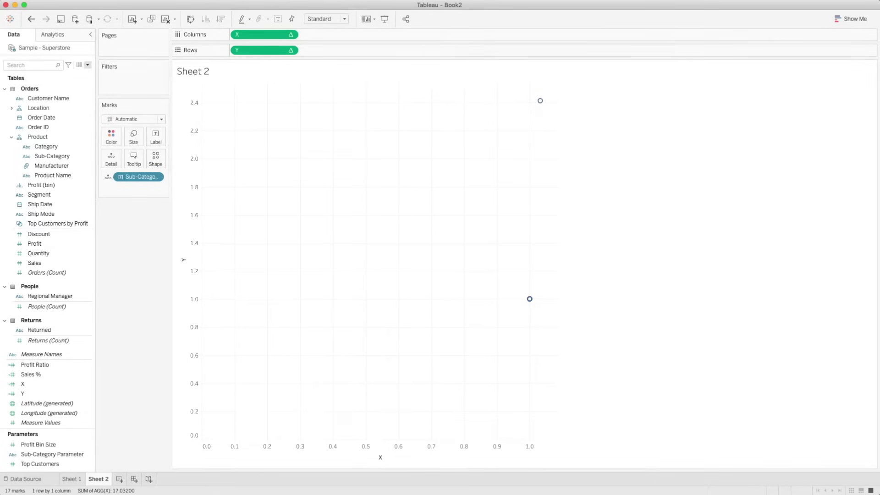
Step: Change the mark type to Line and show the Sub-Category Parameter control on the sheet
click(158, 120)
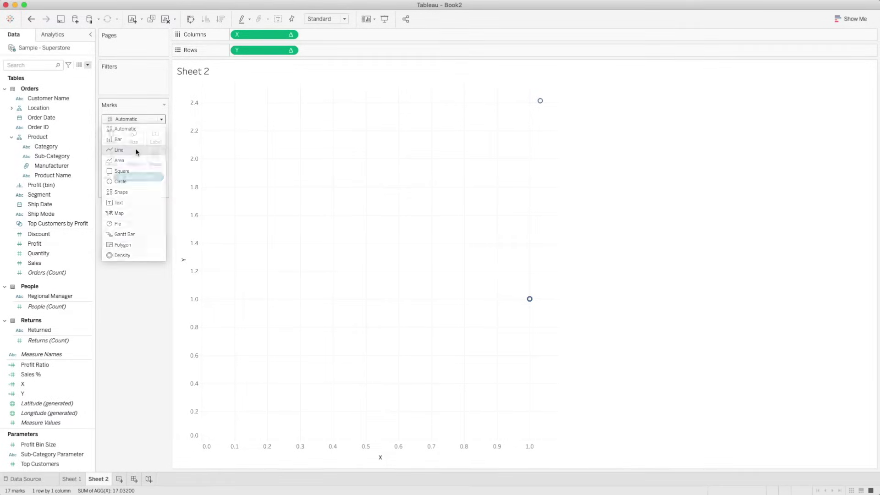
click(136, 150)
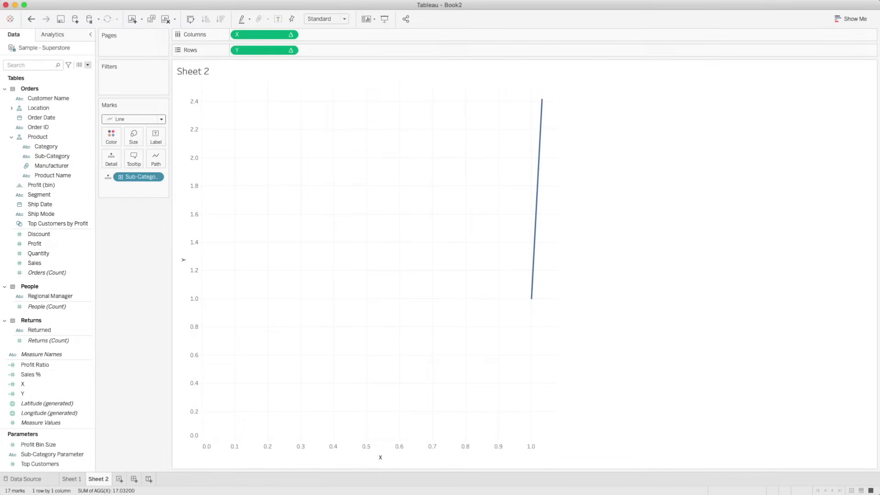
right_click(52, 456)
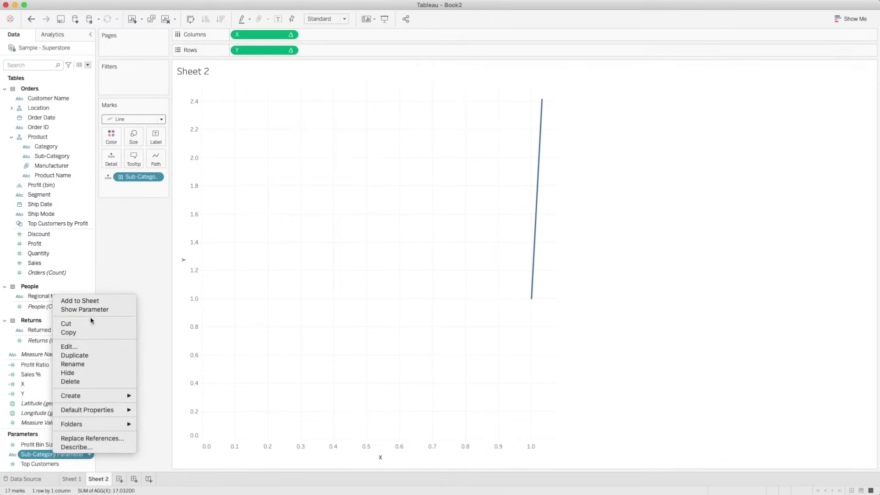
click(90, 315)
Step: Test the needle by switching the Sub-Category Parameter to Art, Binders and finally Copiers
click(835, 79)
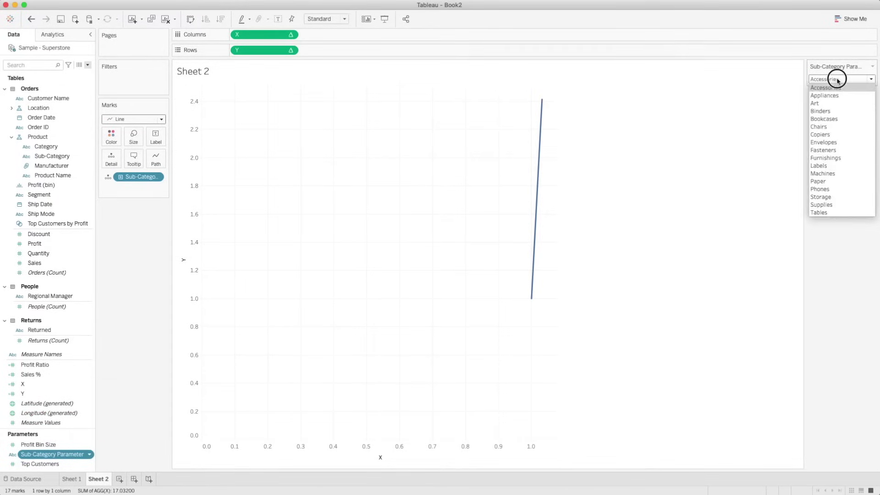
click(833, 103)
click(834, 78)
click(834, 111)
click(839, 80)
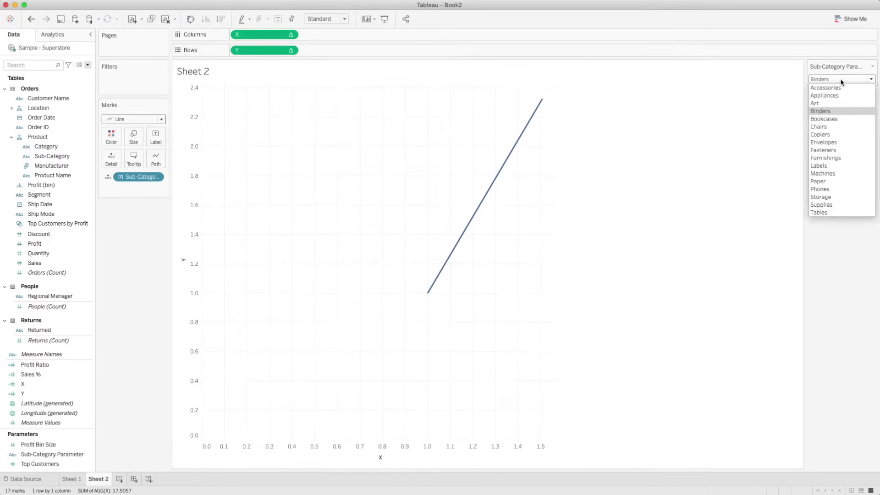
click(841, 134)
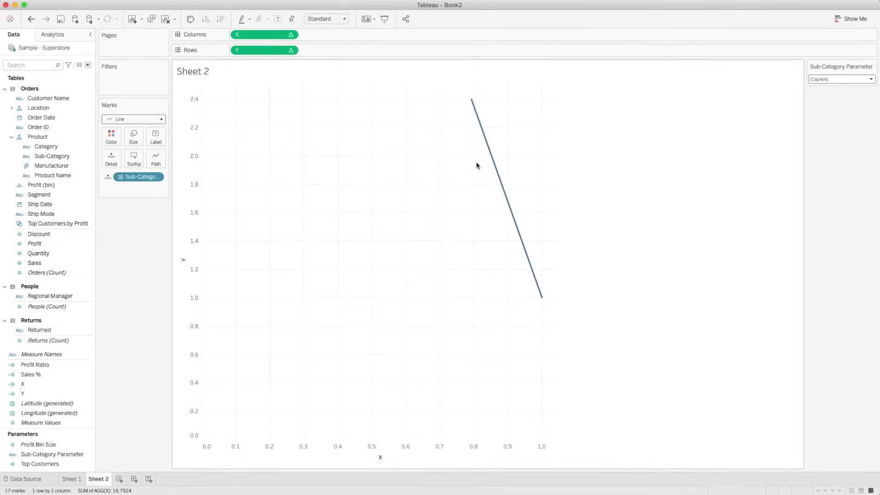
Step: Set the Y axis to a fixed range from 1 to 2.5
right_click(199, 196)
click(203, 200)
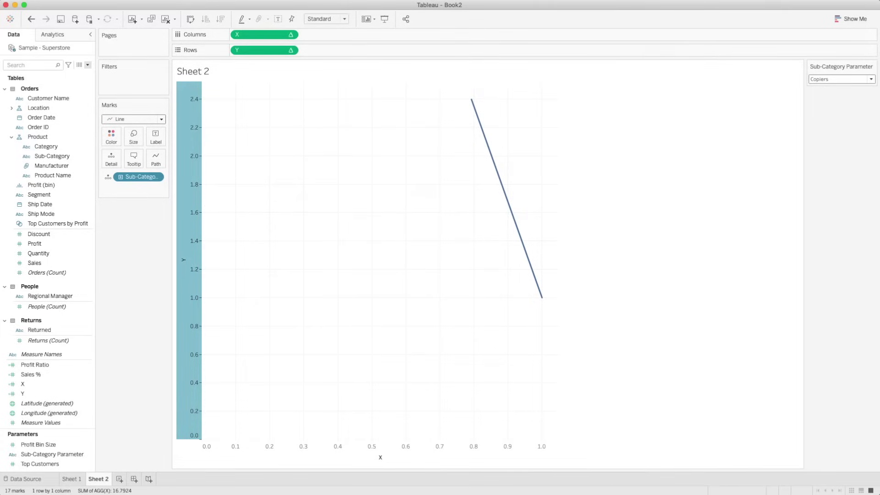
right_click(191, 205)
click(200, 214)
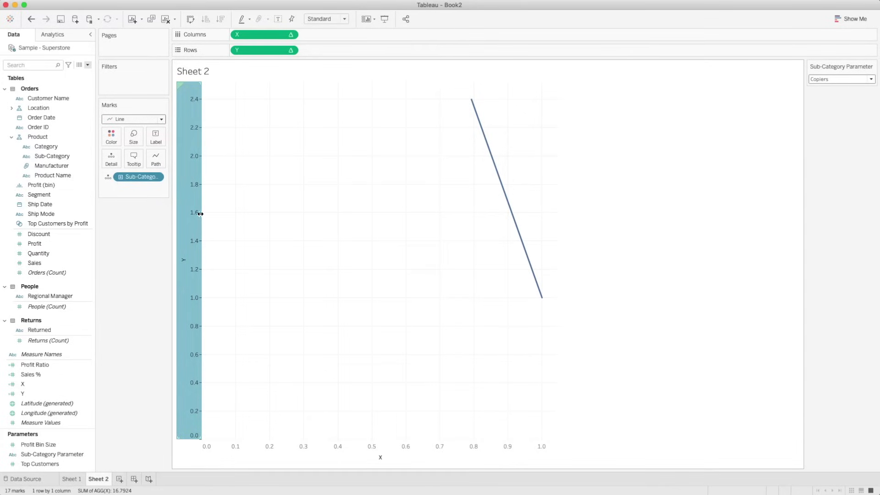
double_click(197, 218)
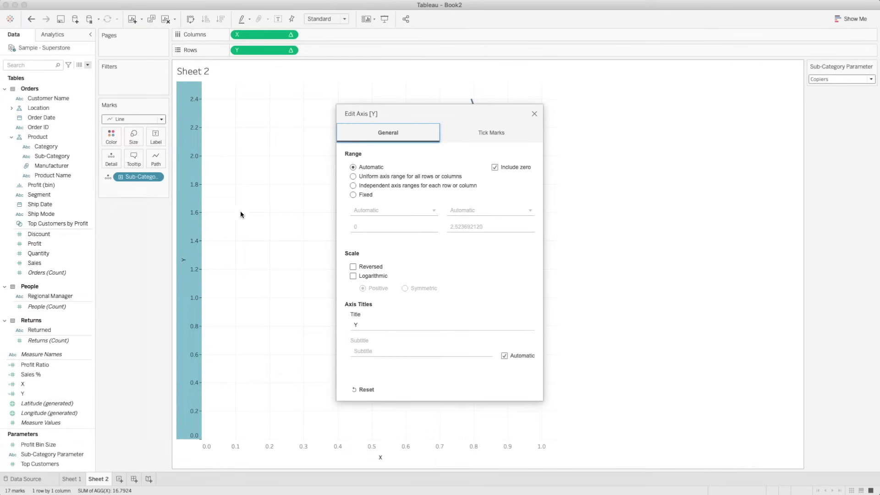
click(363, 196)
click(360, 227)
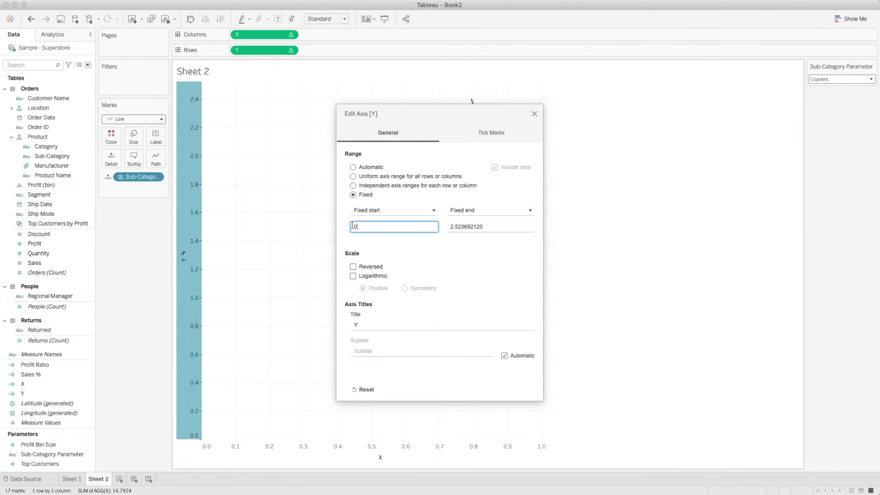
text(1)
click(491, 226)
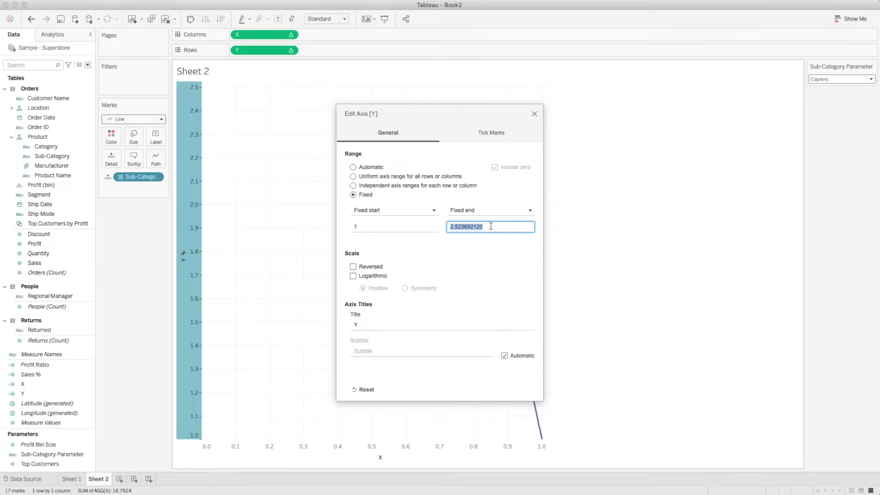
text(2.5)
click(535, 114)
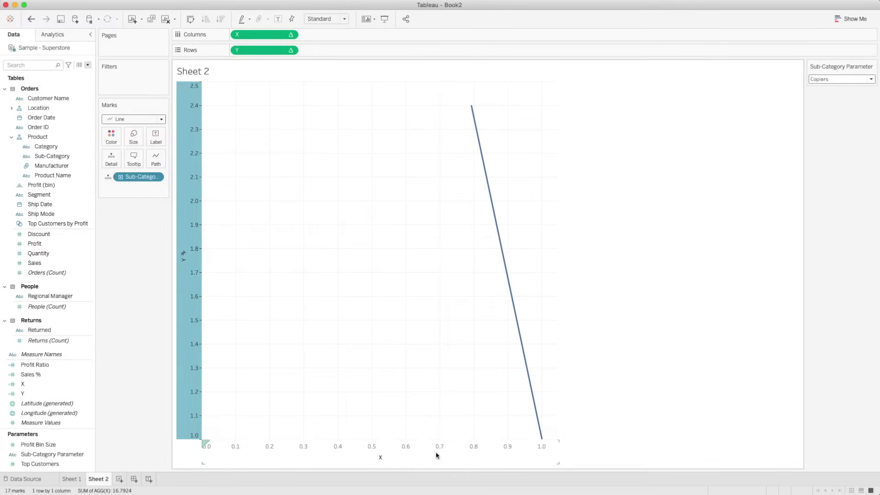
Step: Set the X axis to a fixed range from 0.5 to 2.5
right_click(411, 454)
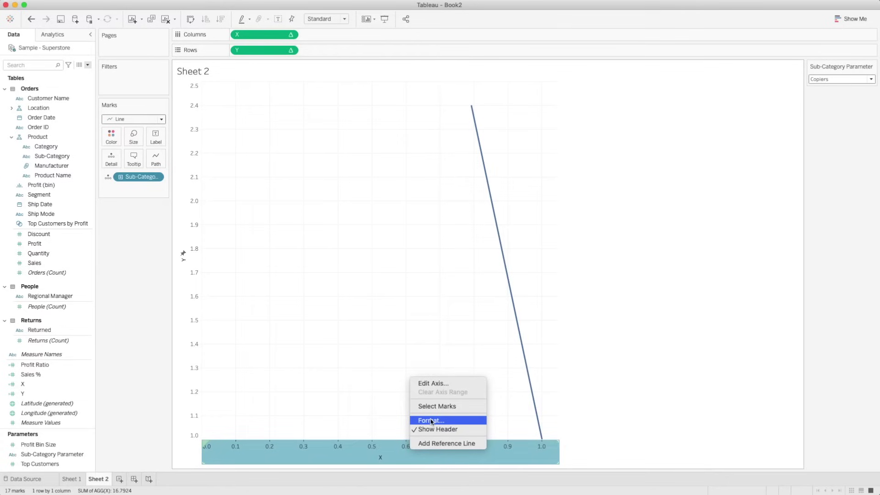
click(433, 385)
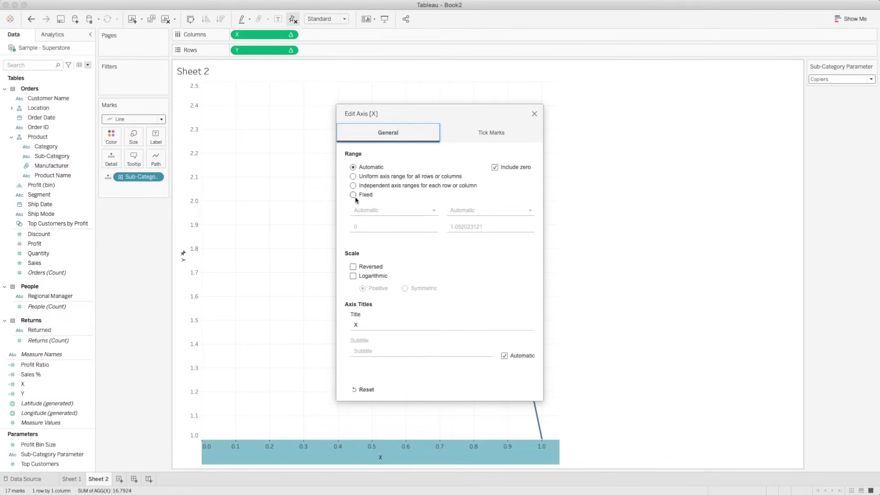
click(362, 213)
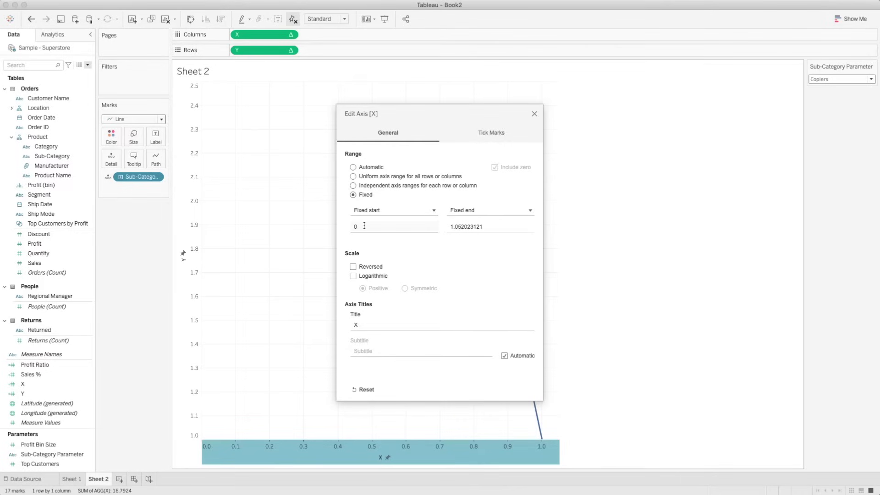
click(364, 227)
text(.5)
click(490, 226)
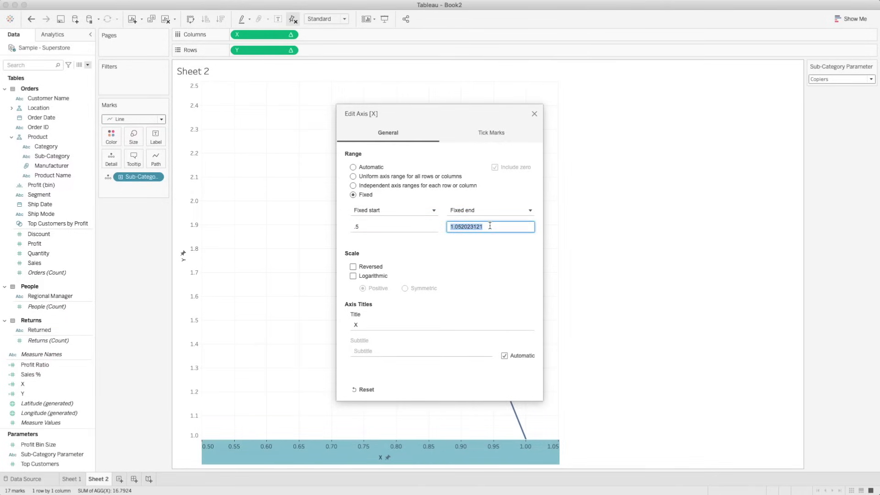
text(2.5)
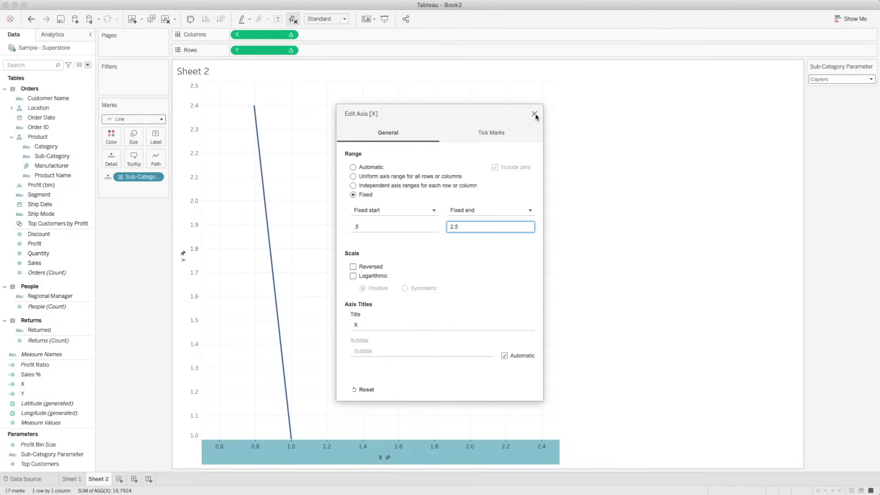
click(534, 114)
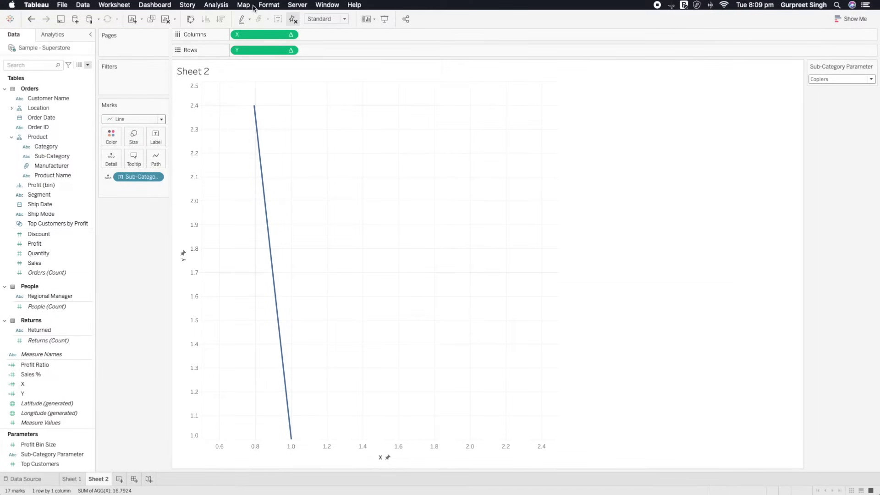
Step: Start adding a background image for Sample - Superstore, using the excel-speedometer-chart-after-second-doughnut-chart PNG from the Downloads folder
click(244, 5)
mouse_move(262, 26)
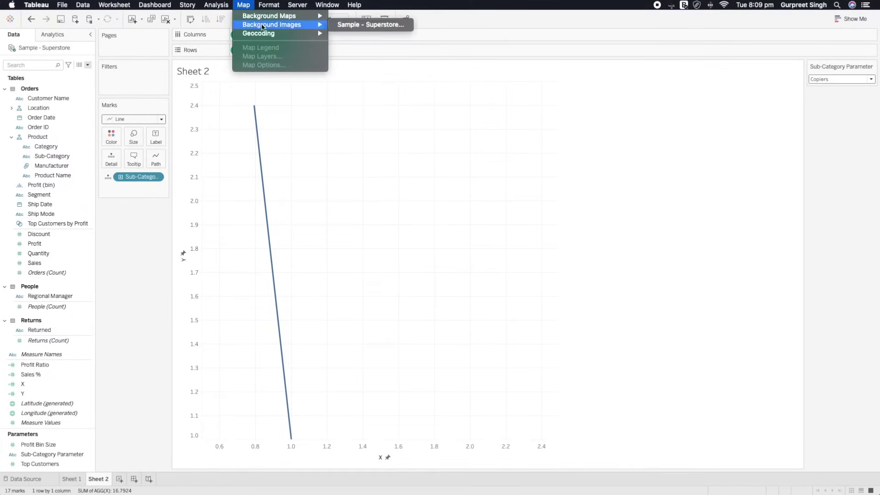
click(351, 26)
click(374, 278)
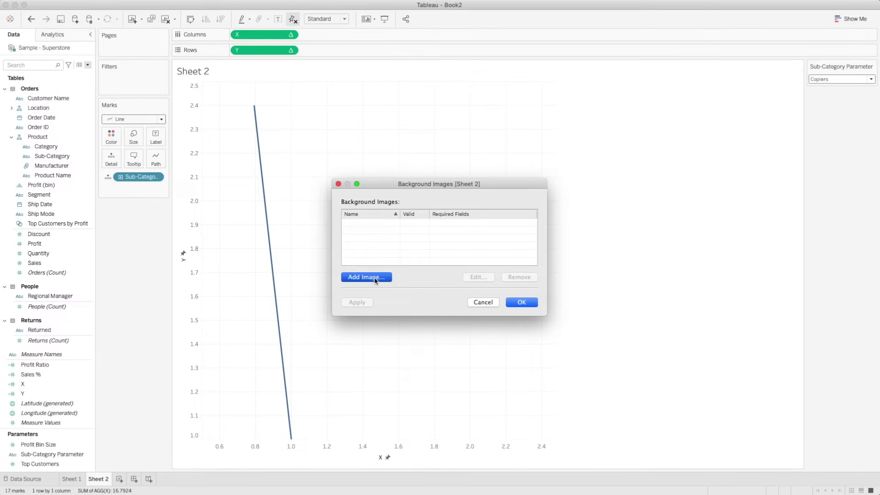
click(532, 193)
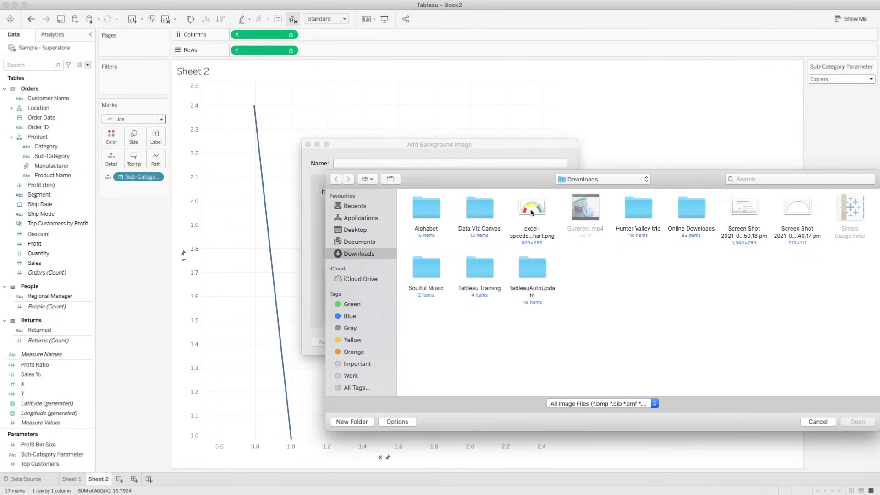
double_click(530, 211)
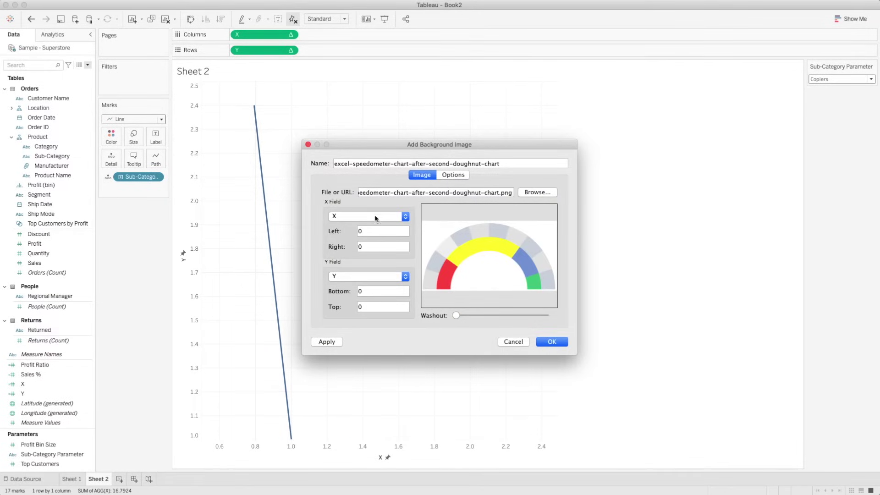
Step: Set the background image's X field extents to -0.5 on the left and 2.5 on the right
click(378, 231)
drag(378, 231, 352, 232)
text(-.5)
drag(358, 247, 381, 251)
text(2.5)
Step: Set the image's Y field extents to 1 at the bottom and 2.5 at the top, and apply the background image
click(373, 289)
double_click(364, 289)
text(1)
click(369, 307)
text(2.5)
click(327, 342)
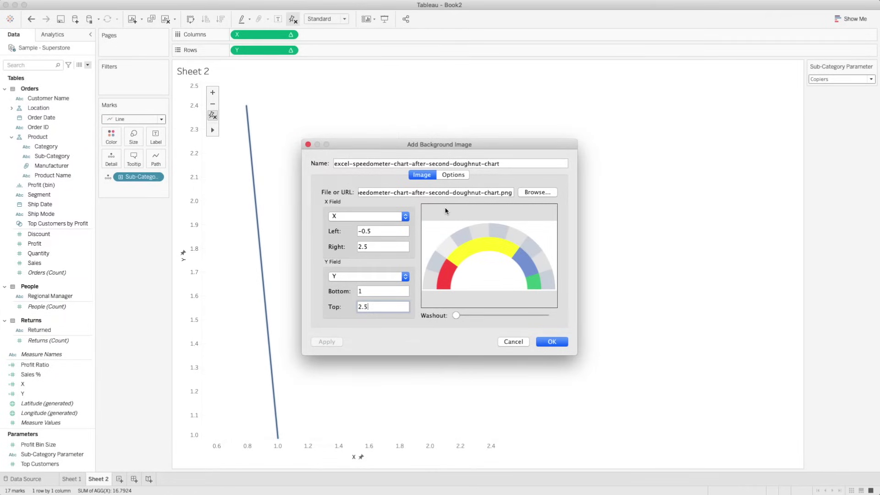
drag(459, 145, 501, 118)
click(596, 315)
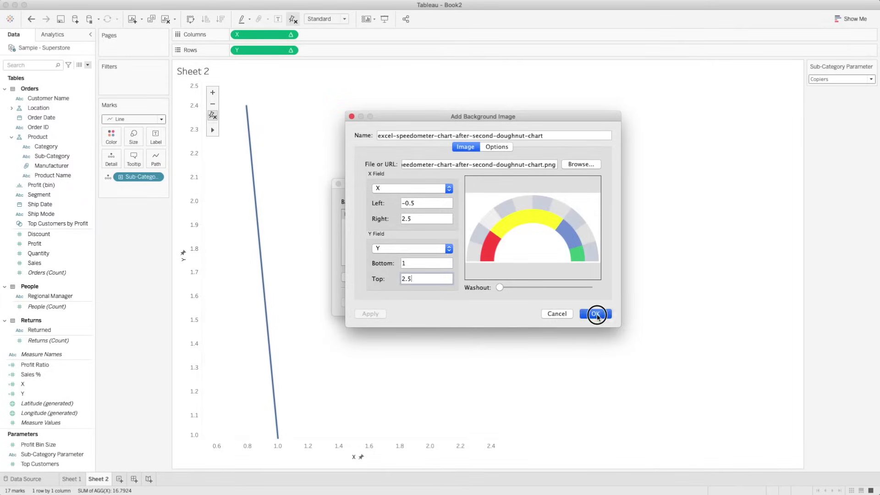
click(514, 304)
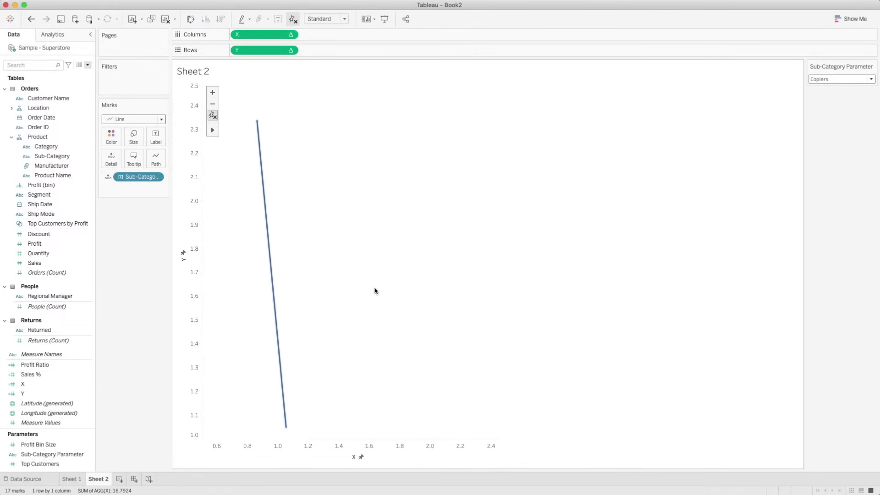
Step: Reset the pinned X and Y axis ranges to automatic
click(213, 118)
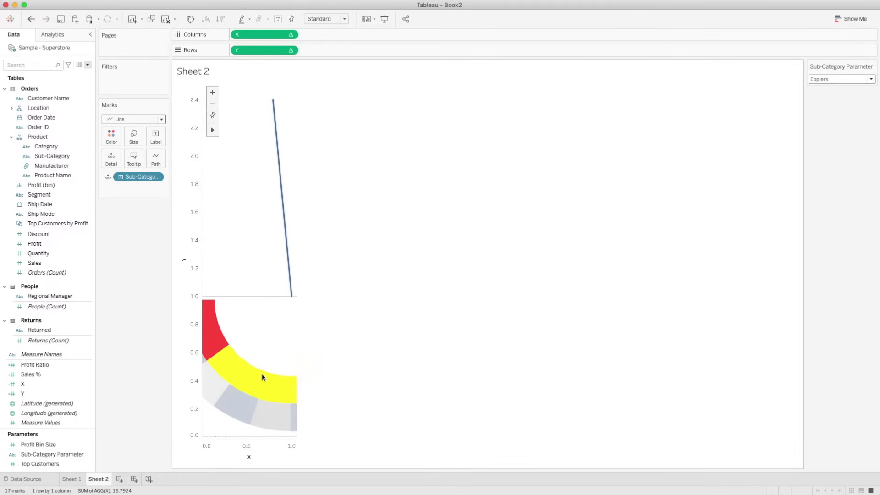
right_click(197, 269)
key(Escape)
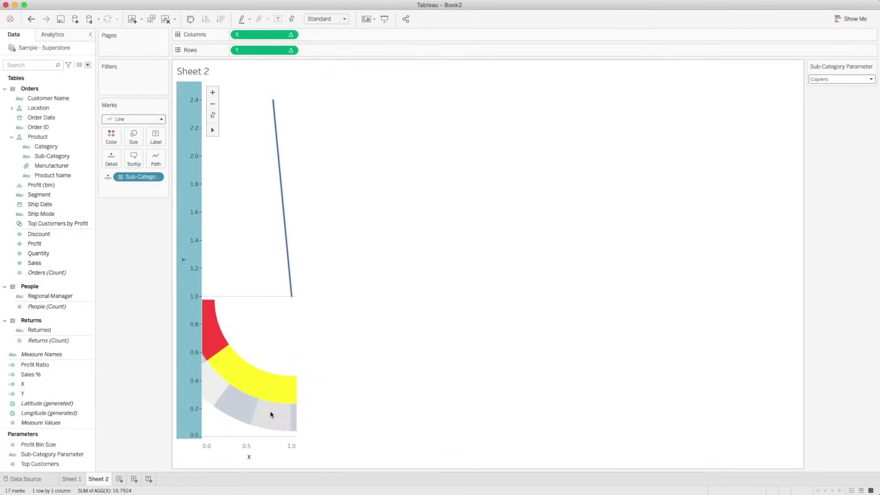
Step: Give the Y axis a fixed range with a start value of -0.5
right_click(267, 443)
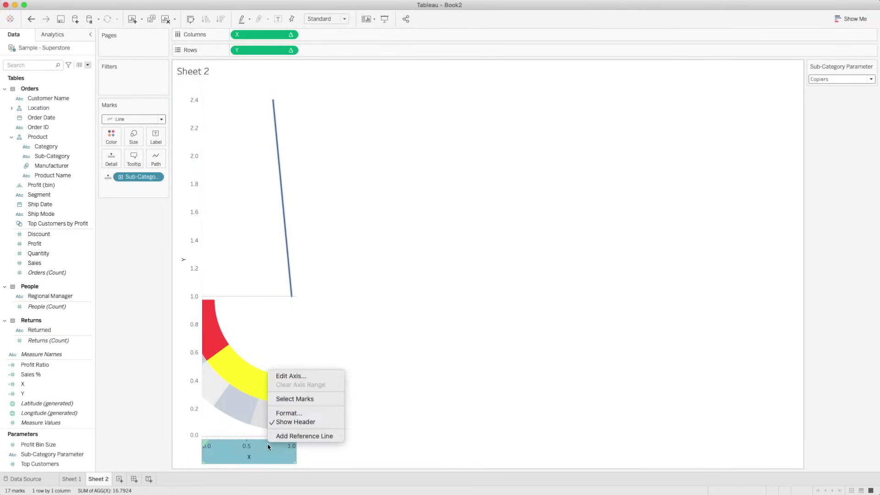
click(289, 377)
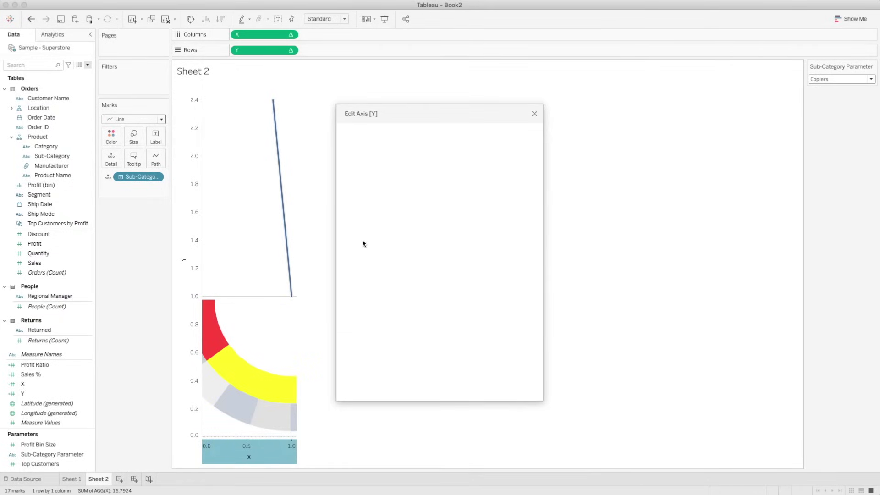
click(353, 195)
click(393, 226)
click(341, 228)
click(404, 227)
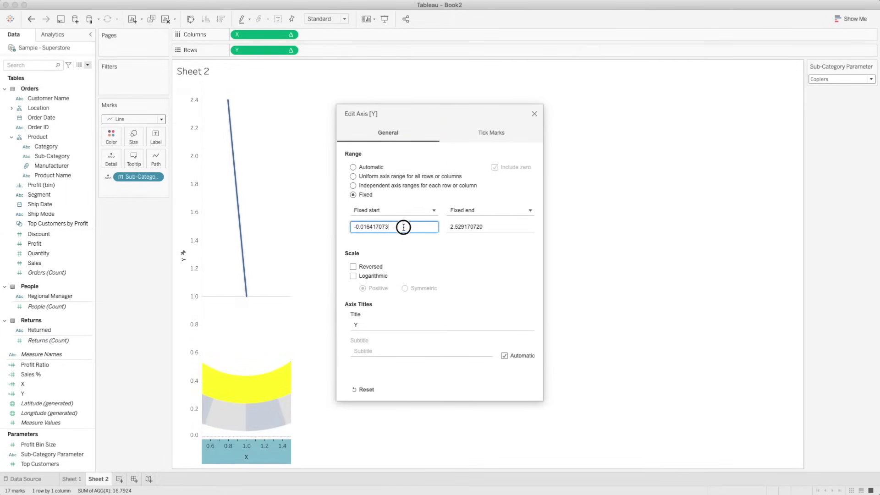
key(BackSpace)
key(BackSpace)
key(BackSpace)
key(BackSpace)
key(BackSpace)
text(5)
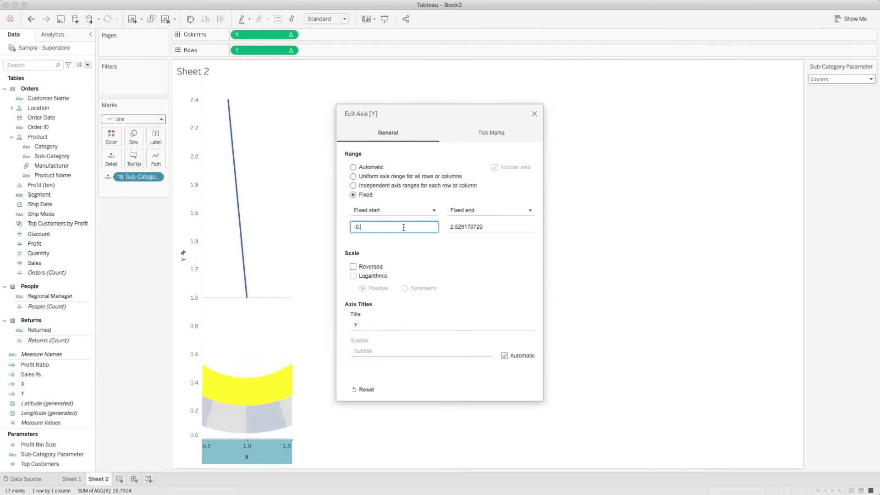
Step: Set the fixed end of the Y axis to 2.5 and close the axis settings
click(491, 228)
drag(450, 227, 457, 227)
double_click(462, 227)
text(2.5)
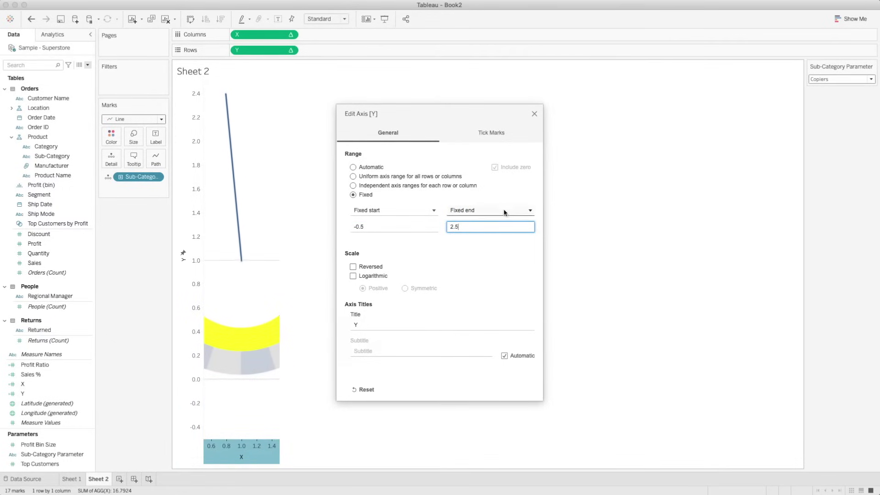
key(Return)
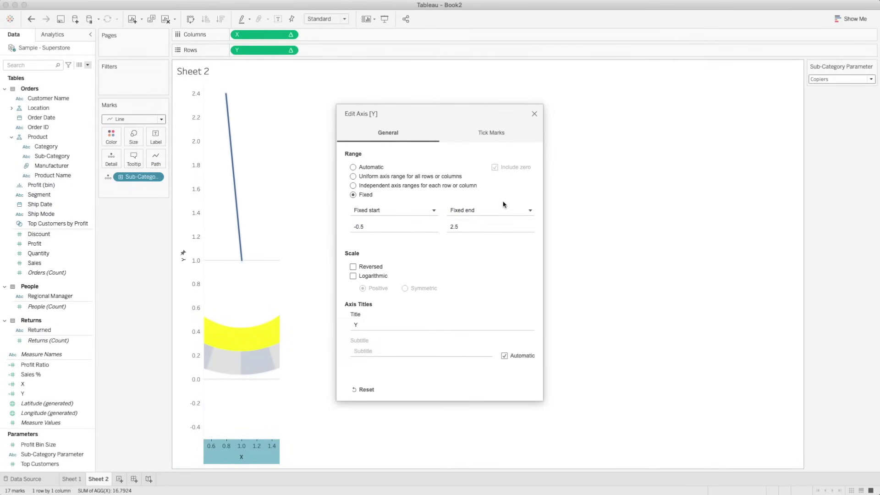
click(535, 114)
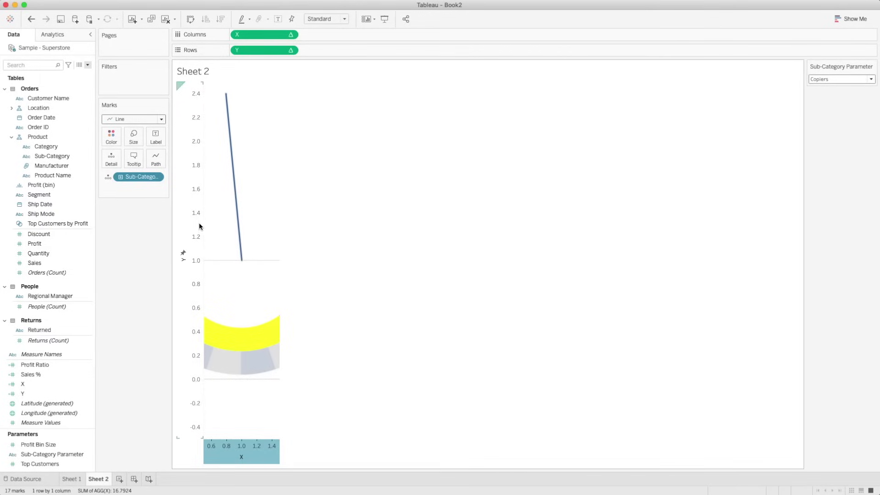
Step: Edit the speedometer background image so its Y field top value is 2.5, and save the image settings
click(244, 5)
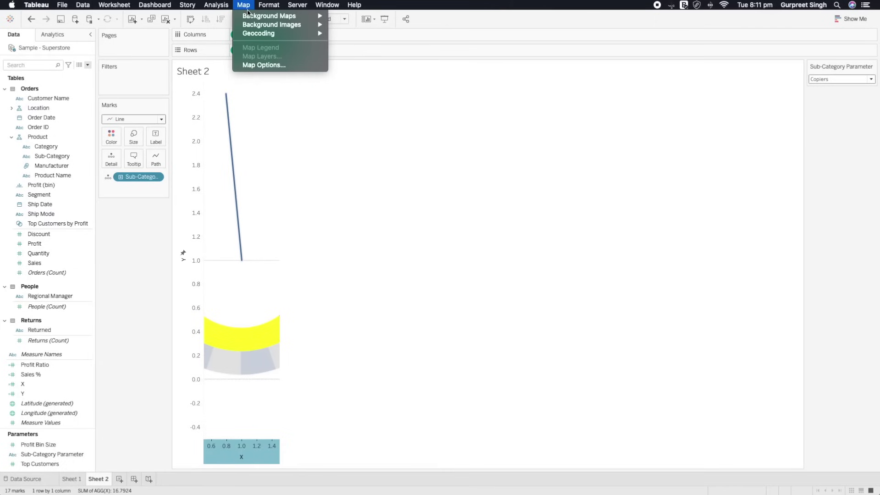
mouse_move(253, 28)
click(356, 25)
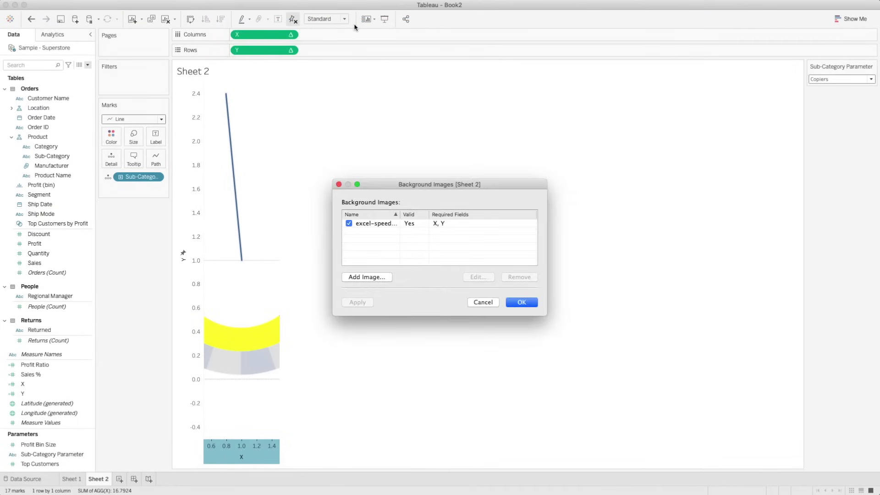
double_click(385, 223)
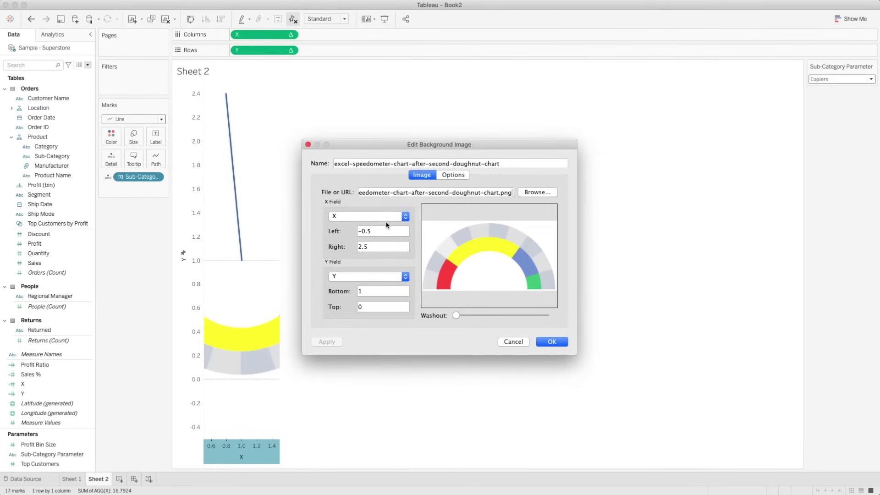
double_click(370, 307)
text(2.5)
click(338, 341)
click(389, 290)
click(379, 246)
click(381, 232)
click(544, 342)
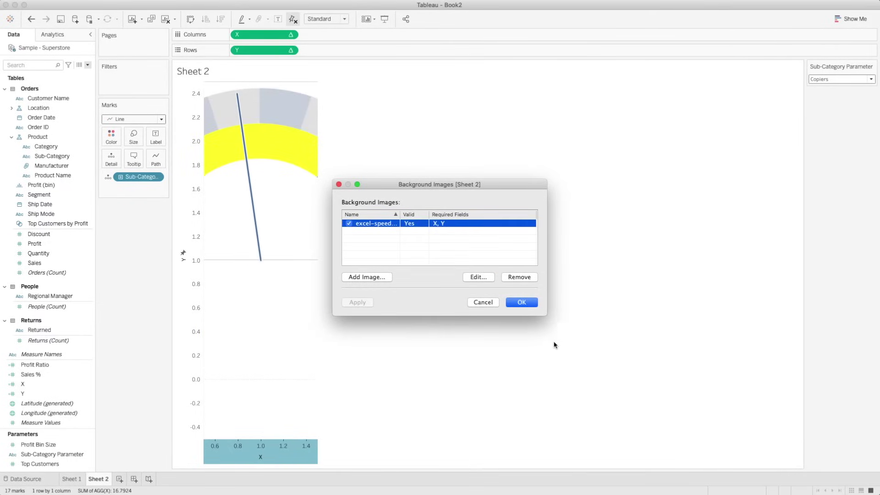
click(521, 303)
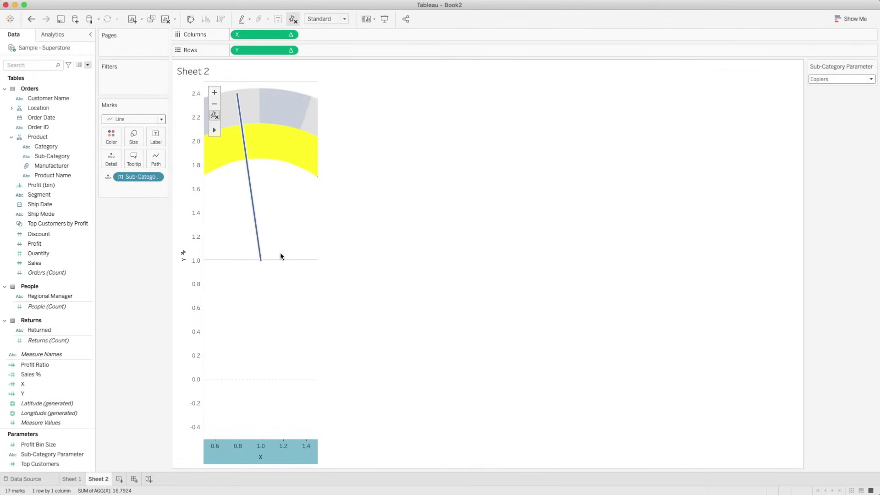
Step: Change the fixed start of the Y axis to 1 and close the axis settings
right_click(197, 327)
click(205, 328)
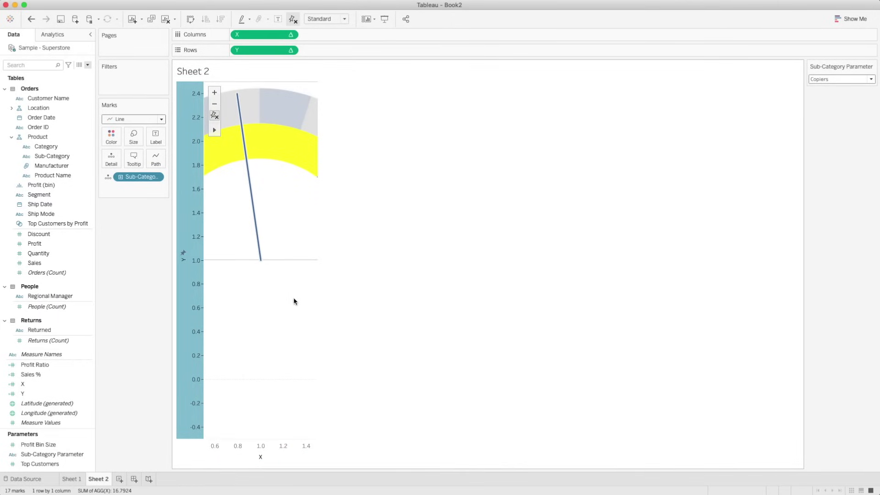
click(401, 227)
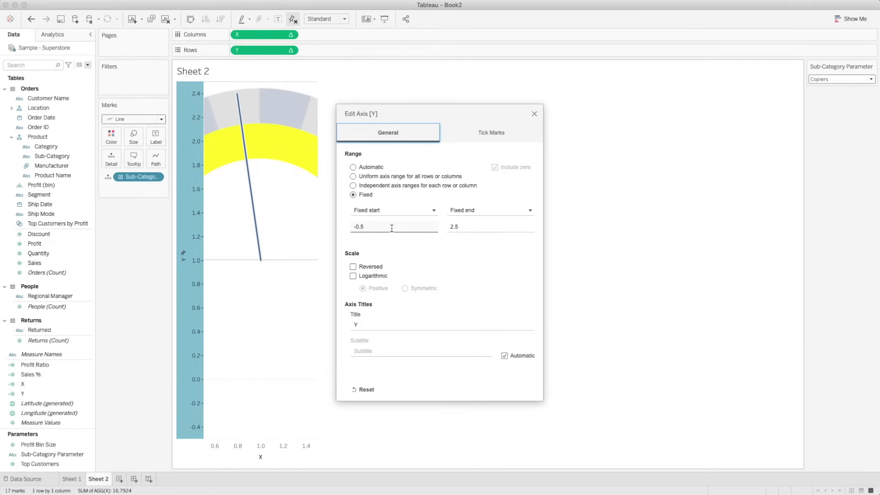
key(Tab)
click(371, 227)
click(377, 227)
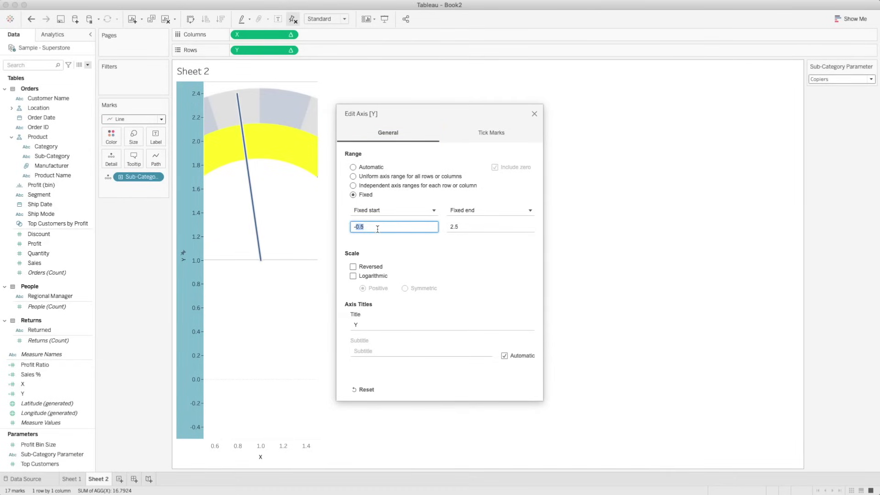
key(BackSpace)
text(1)
click(432, 247)
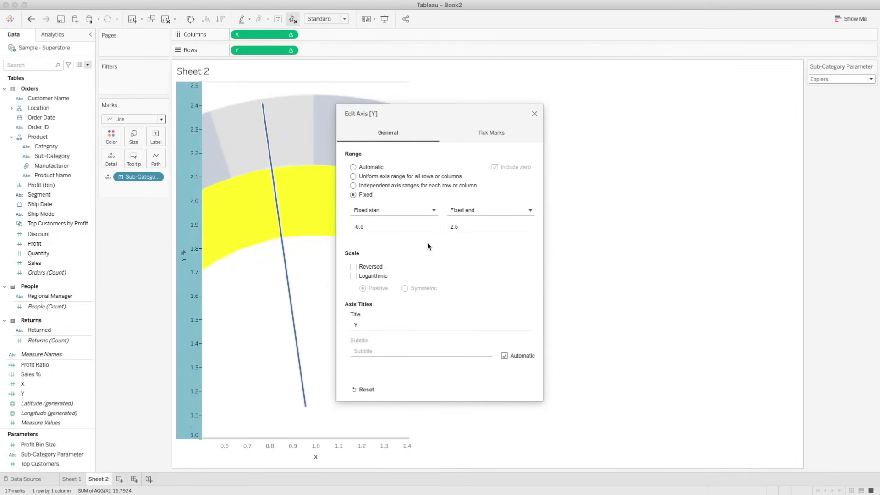
click(398, 228)
text(1)
click(411, 248)
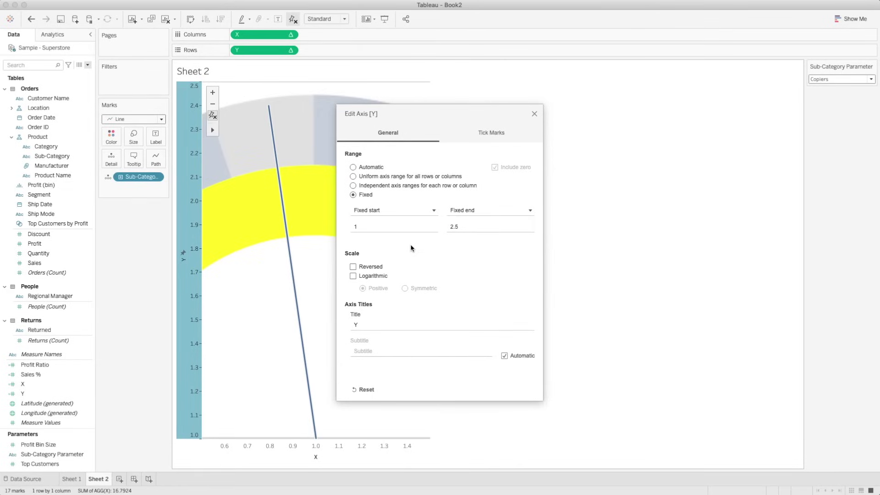
click(534, 114)
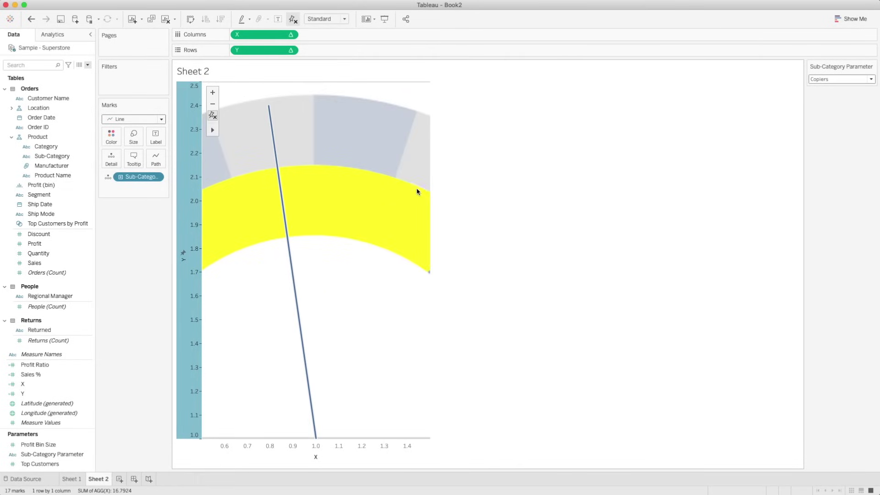
Step: Fit the gauge sheet to Entire View
click(326, 18)
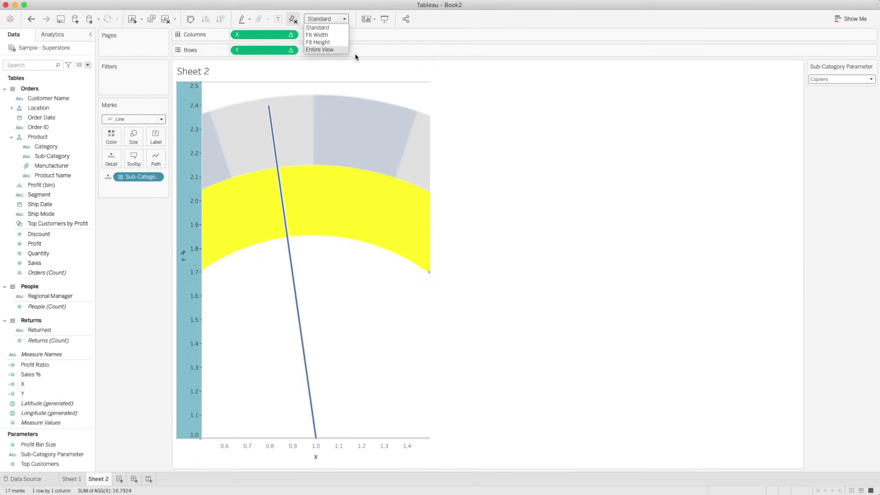
click(339, 54)
click(727, 131)
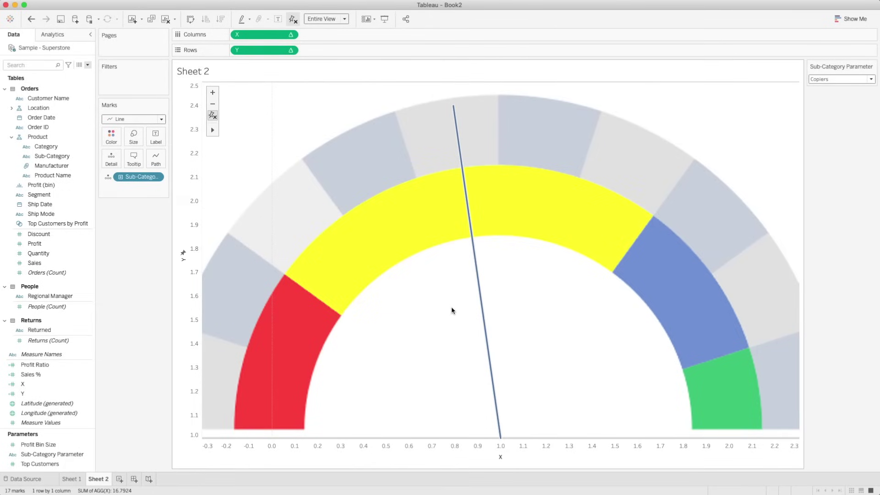
Step: Create a new dashboard with a fixed size of 1600 x 900 px and place Sheet 2 on it
click(134, 478)
click(59, 102)
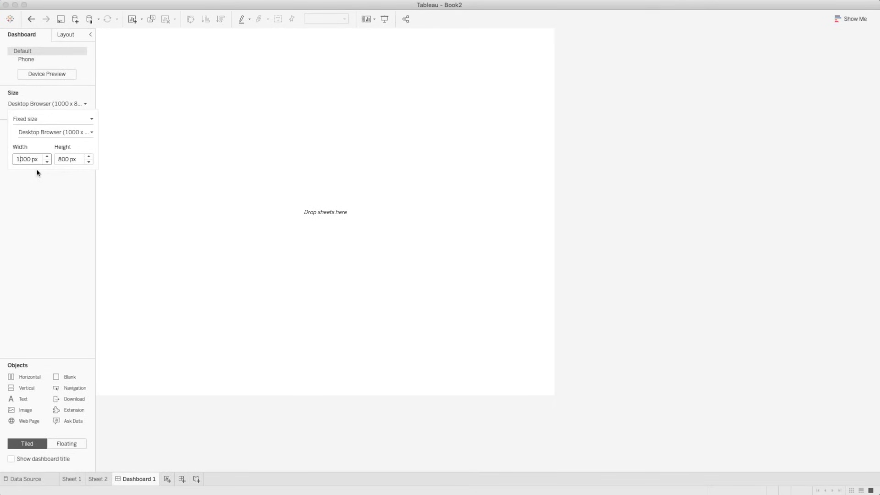
text(6)
click(63, 160)
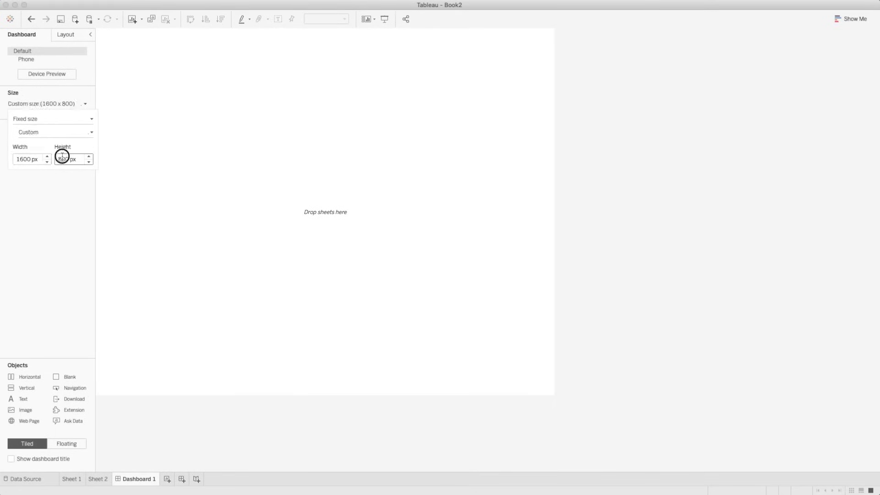
click(62, 197)
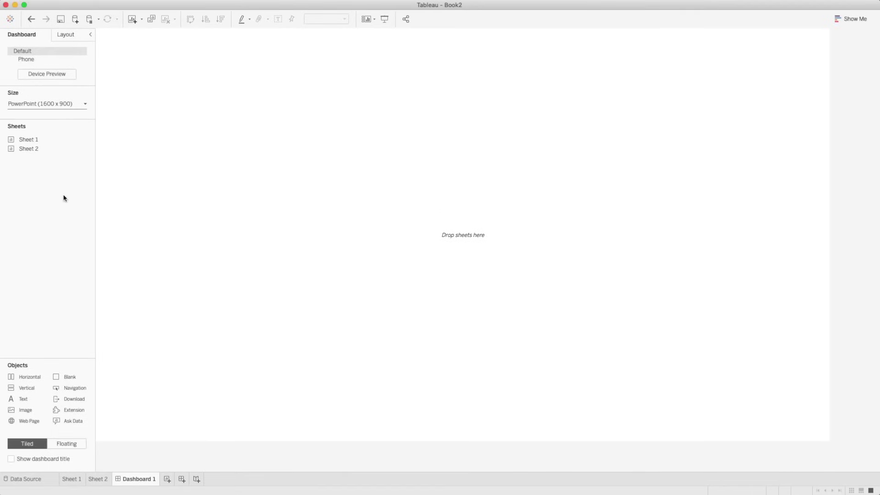
drag(27, 148, 125, 131)
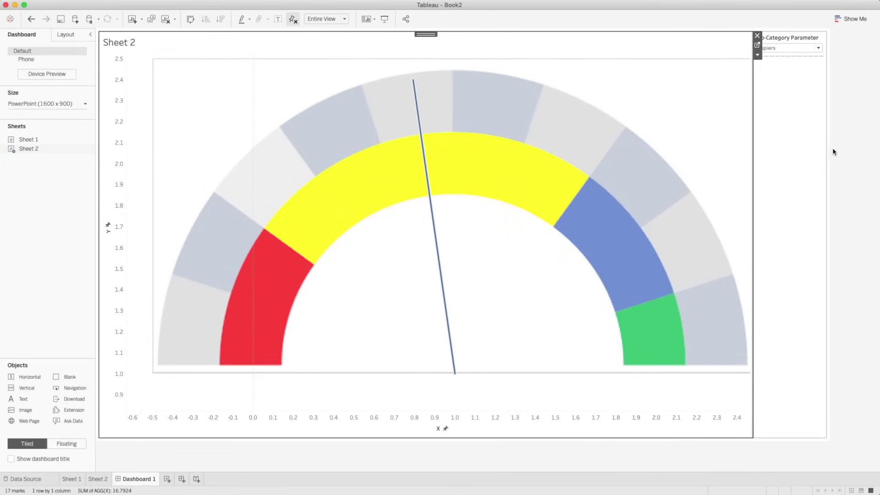
click(774, 145)
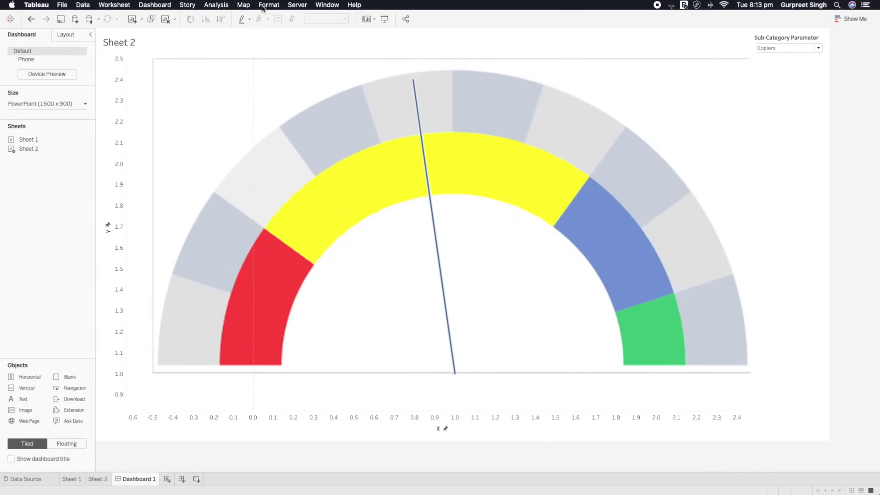
Step: Disable pan and zoom, the view toolbar and the layer control in the map options of the gauge sheet
click(244, 4)
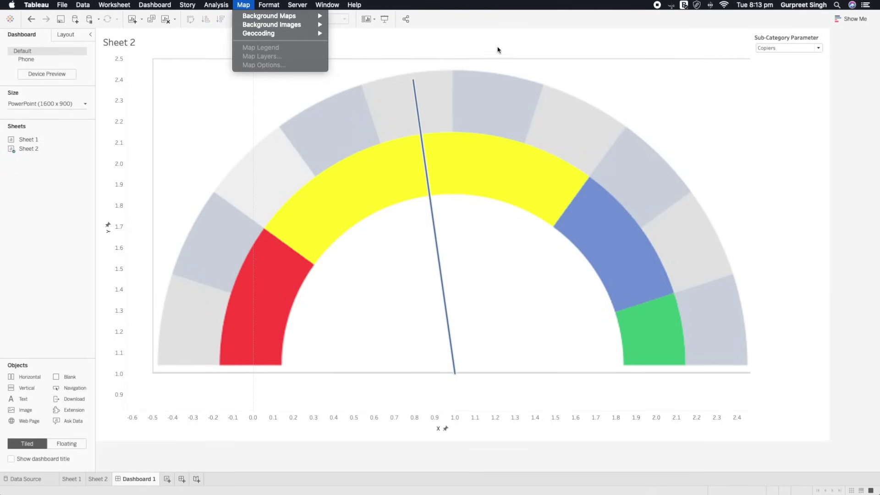
click(603, 72)
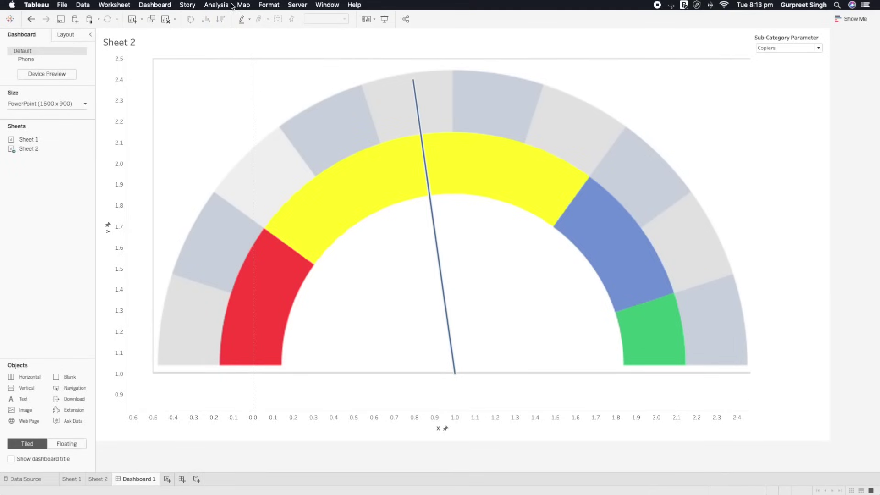
click(243, 4)
click(391, 124)
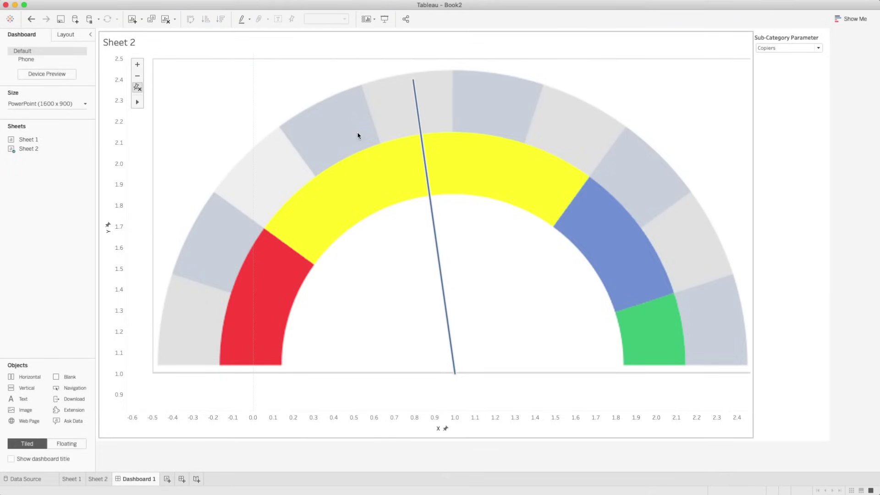
click(342, 134)
click(244, 5)
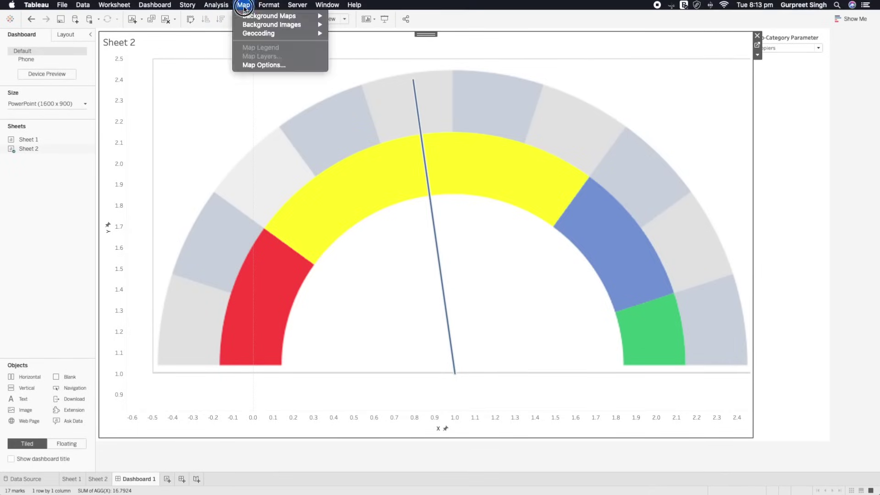
click(265, 66)
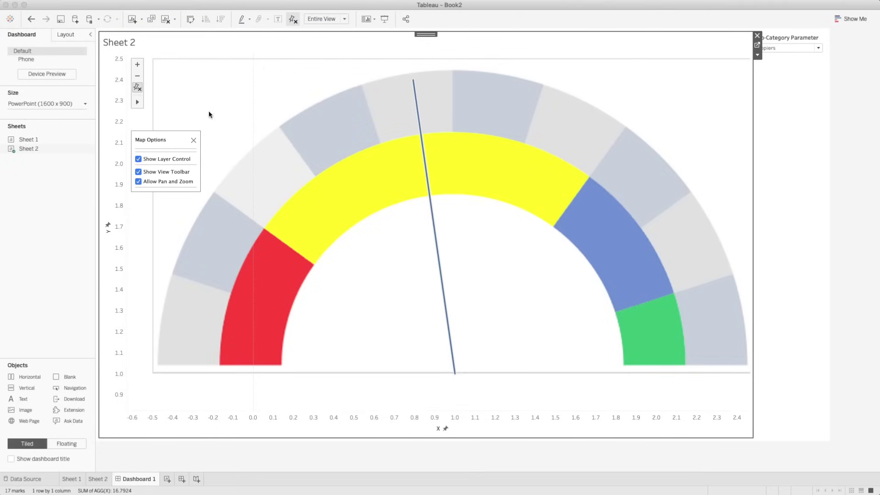
click(138, 182)
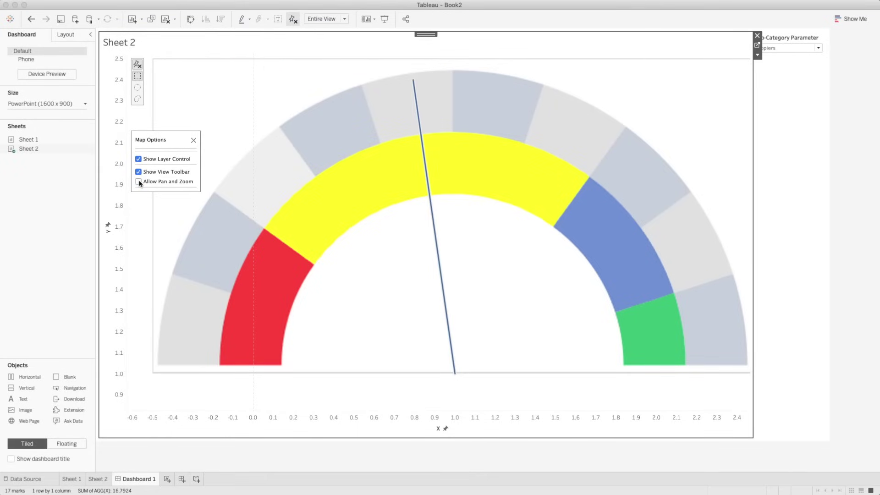
click(138, 172)
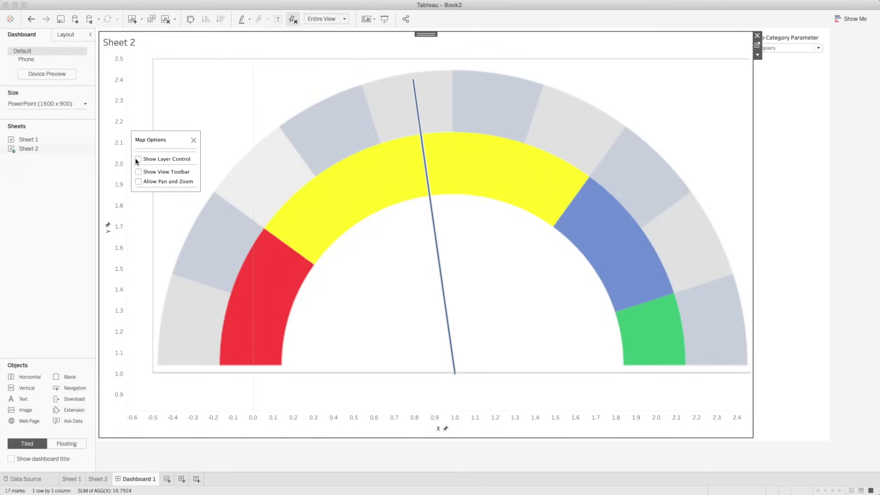
click(868, 104)
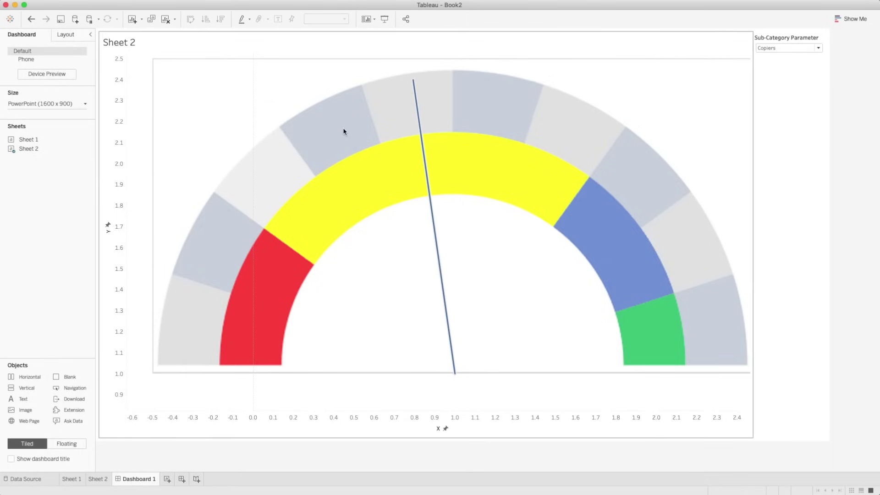
Step: Set the zero lines of the gauge sheet to None in the line formatting
right_click(655, 84)
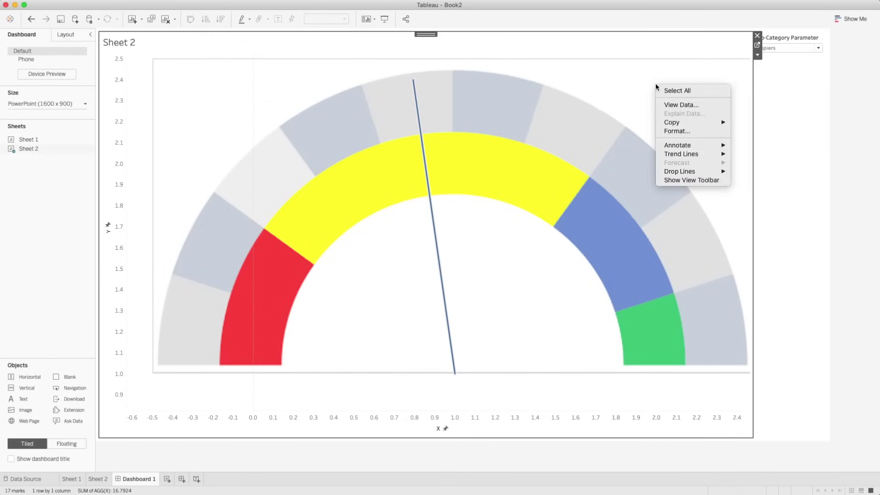
click(667, 132)
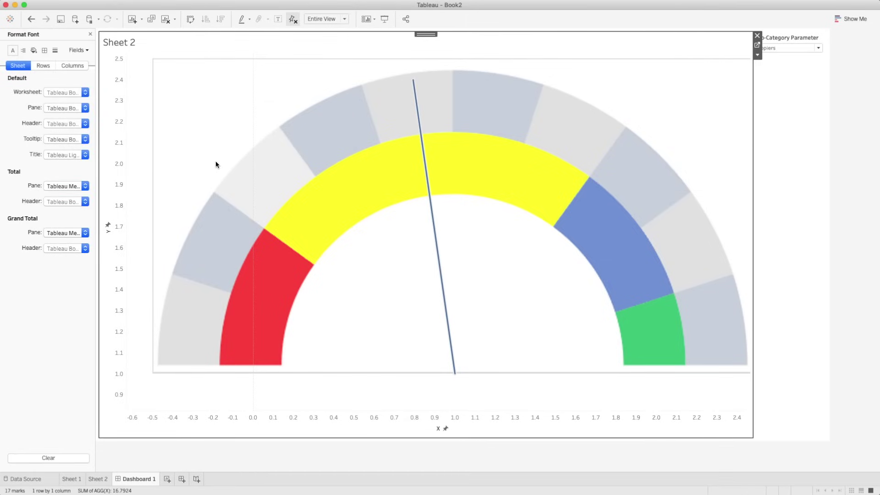
click(55, 50)
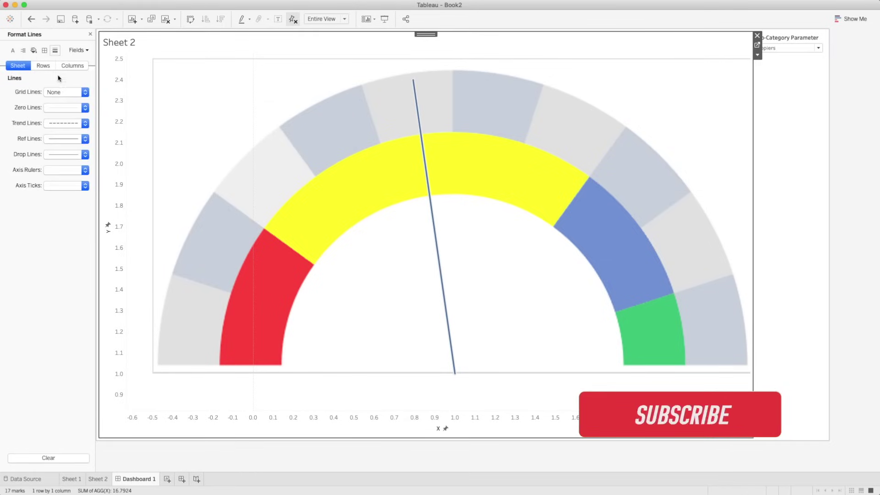
click(85, 107)
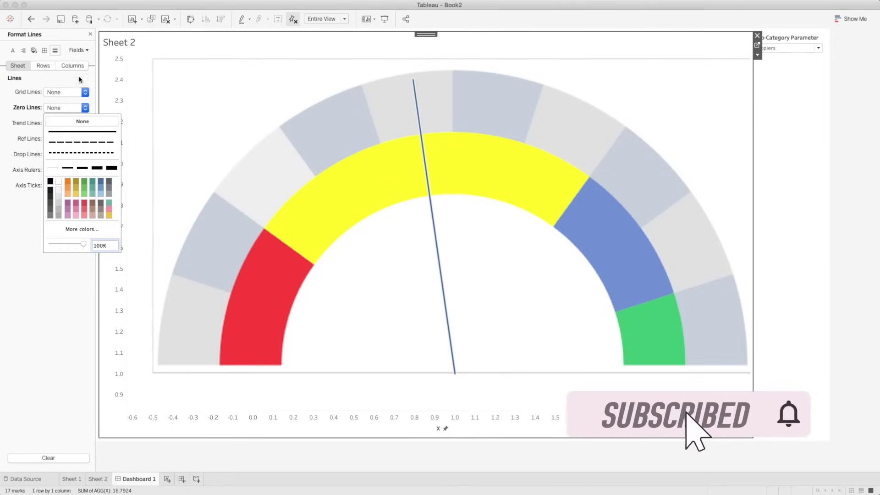
click(119, 89)
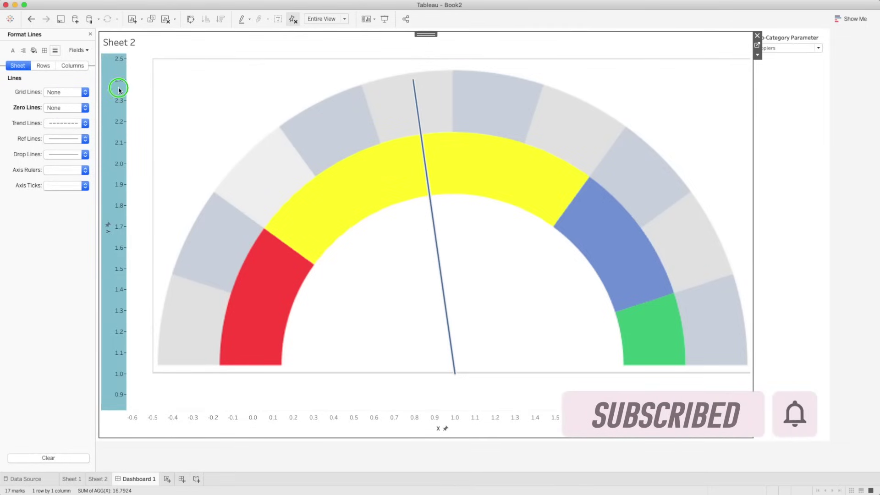
Step: Hide the headers of the Y and X axes on the dashboard's gauge
right_click(119, 89)
click(144, 138)
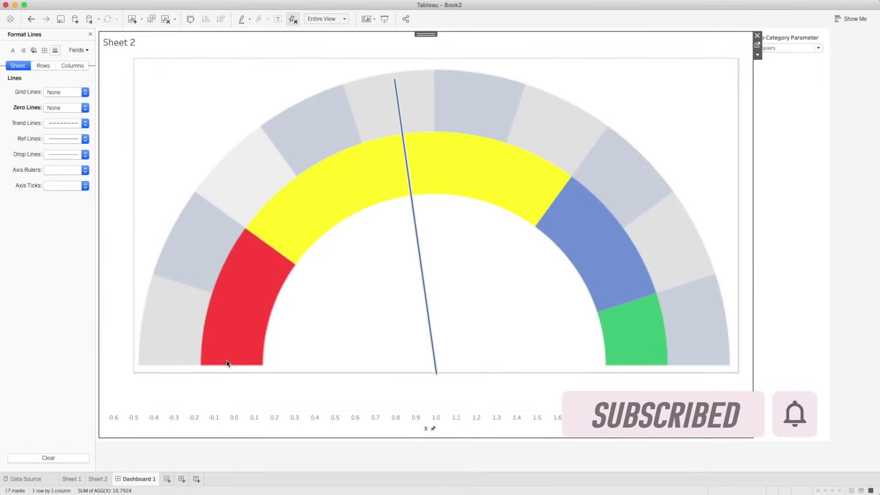
right_click(262, 417)
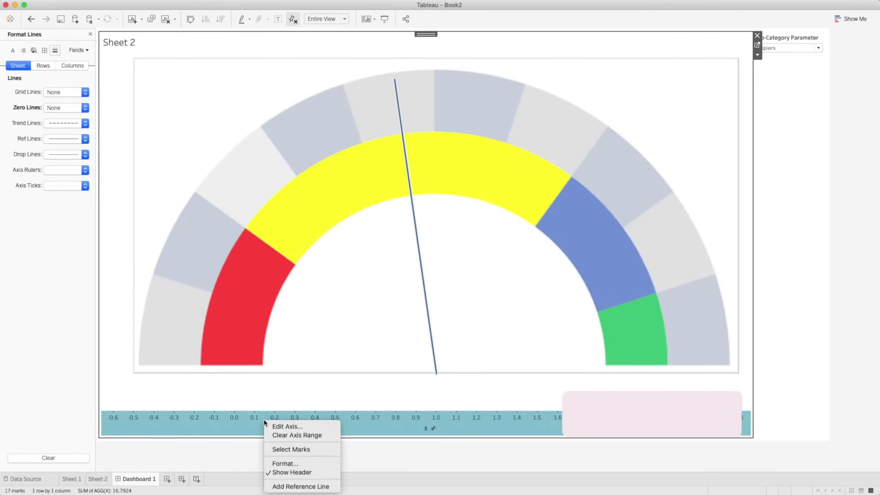
click(295, 472)
Step: Test the needle by setting the Sub-Category Parameter to Binders, Envelopes and Appliances in turn
click(796, 48)
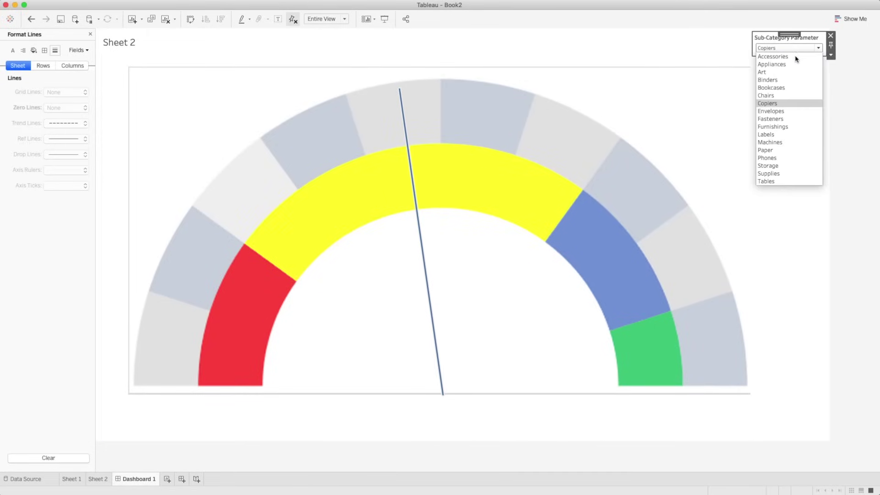
click(786, 79)
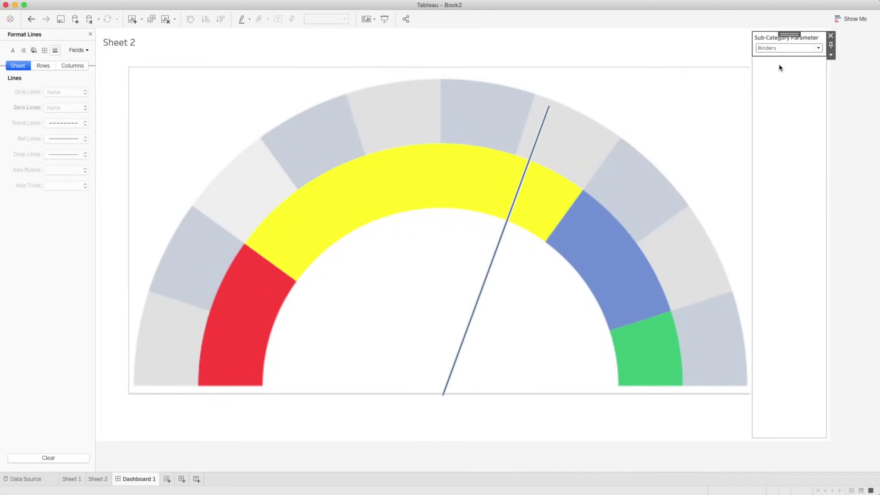
click(789, 49)
click(782, 111)
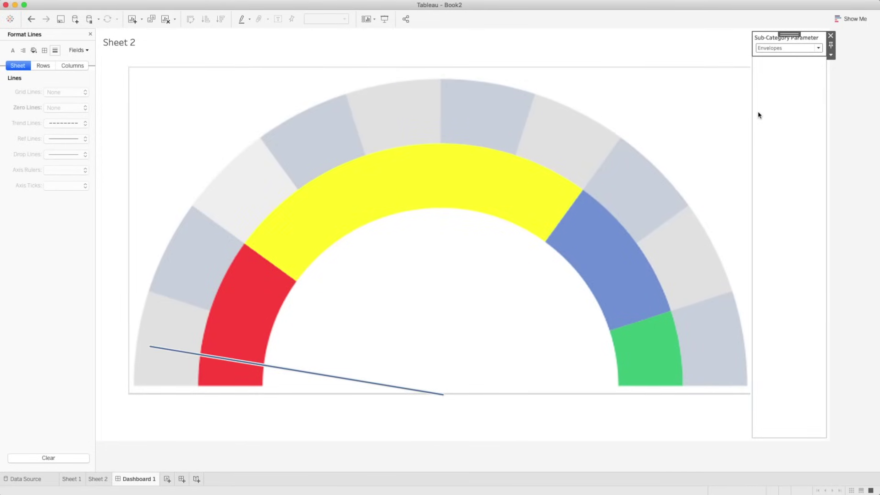
click(805, 48)
click(799, 63)
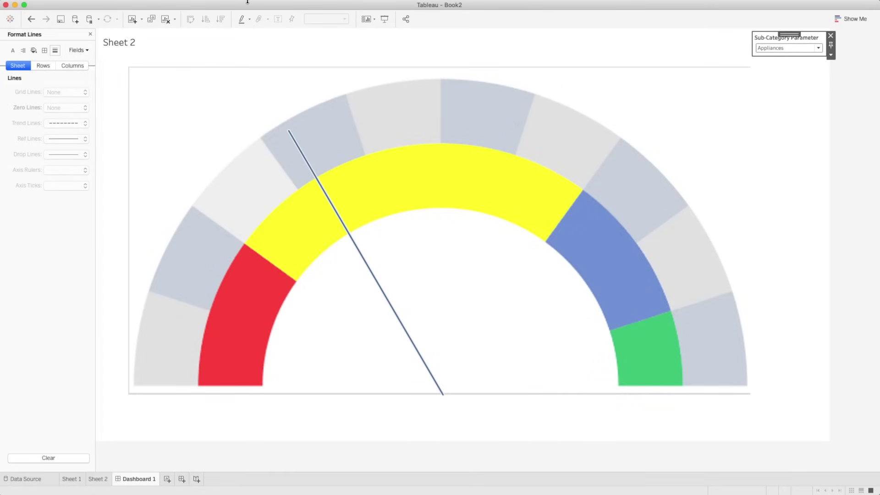
Step: Switch off the workbook default animations and select the gauge sheet to check its animation setting
click(269, 6)
click(281, 101)
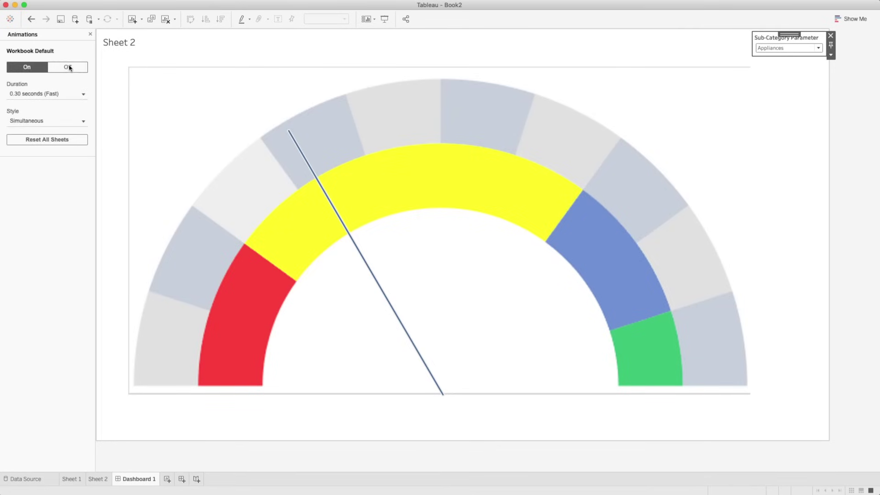
click(68, 67)
click(229, 50)
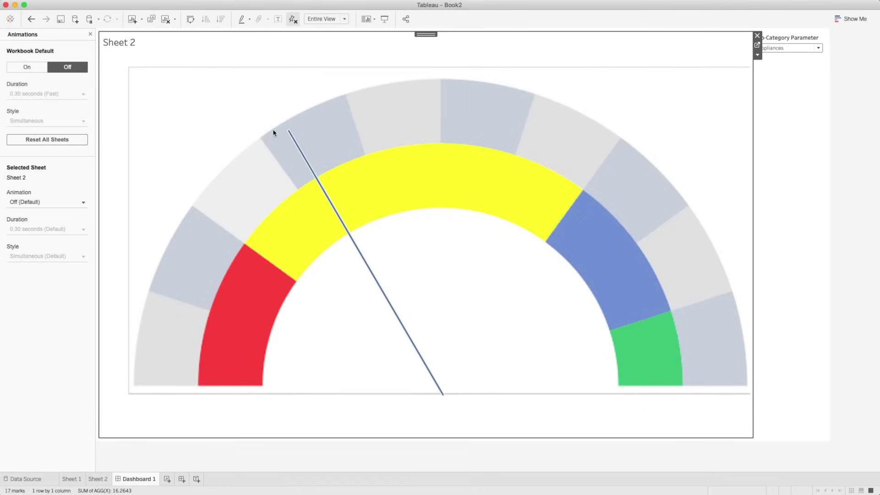
click(770, 60)
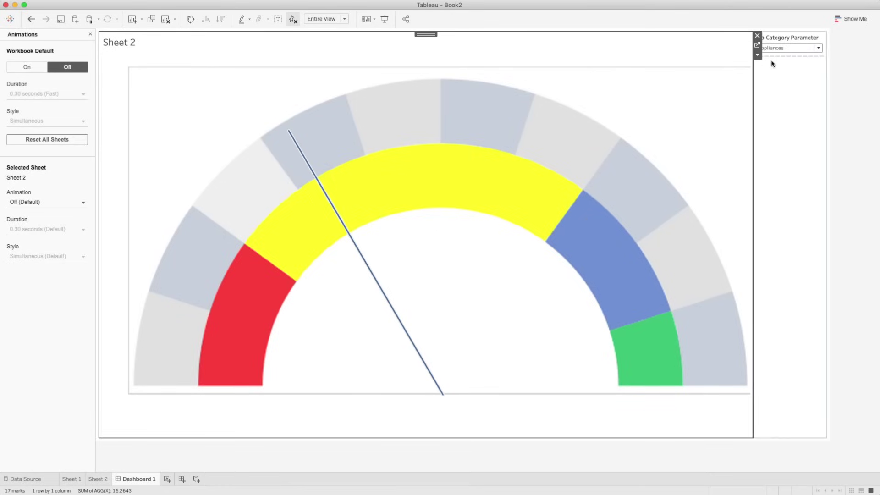
Step: Test the needle without animation by switching the Sub-Category Parameter to Bookcases and finally to Art
click(797, 47)
click(787, 89)
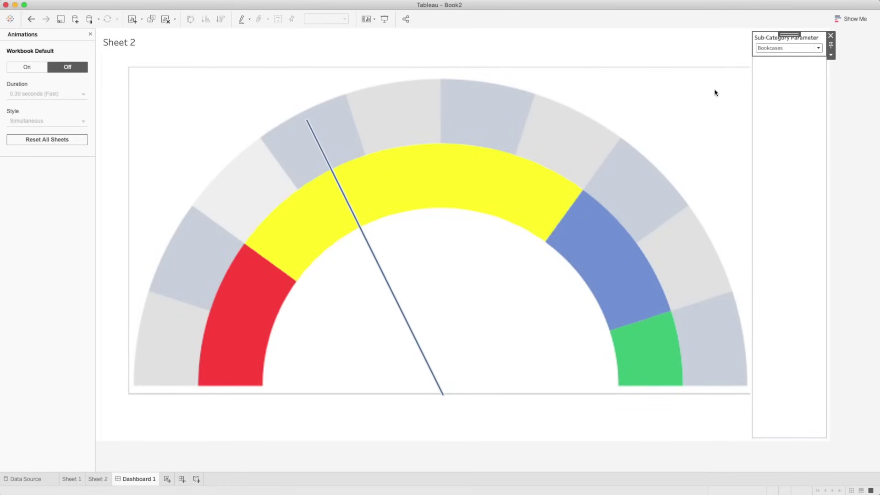
click(779, 48)
click(786, 87)
click(783, 48)
click(786, 75)
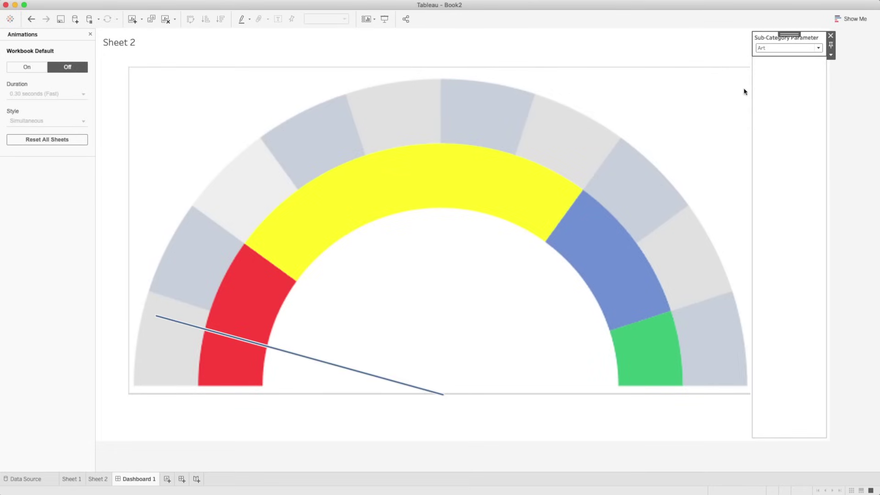
Step: Duplicate the Y field on the Rows of Sheet 2 and make the copy a dual axis
click(97, 478)
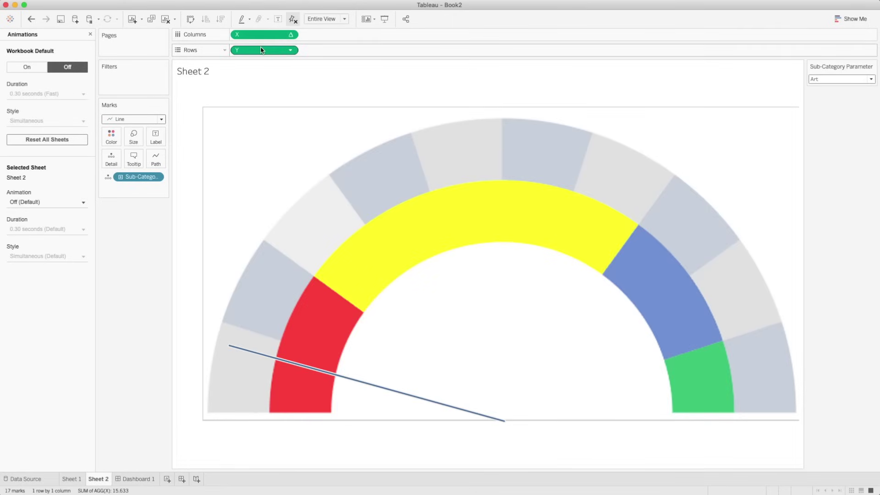
drag(261, 50, 335, 53)
click(360, 51)
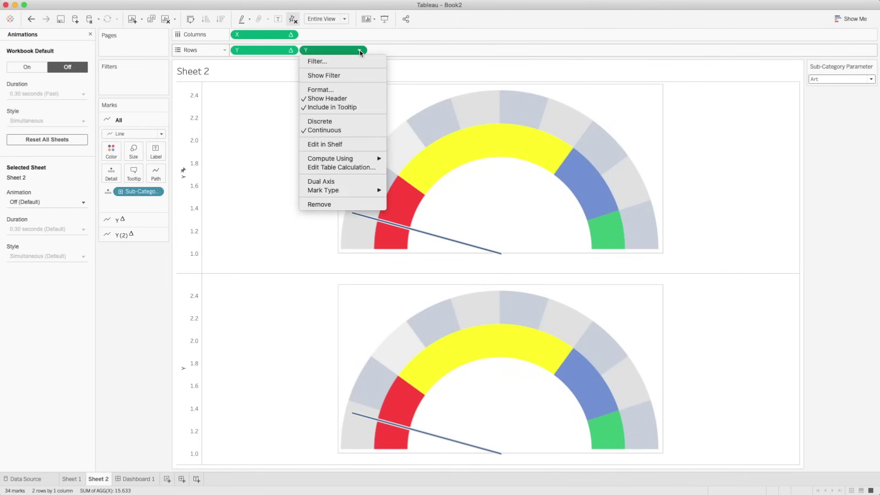
click(346, 181)
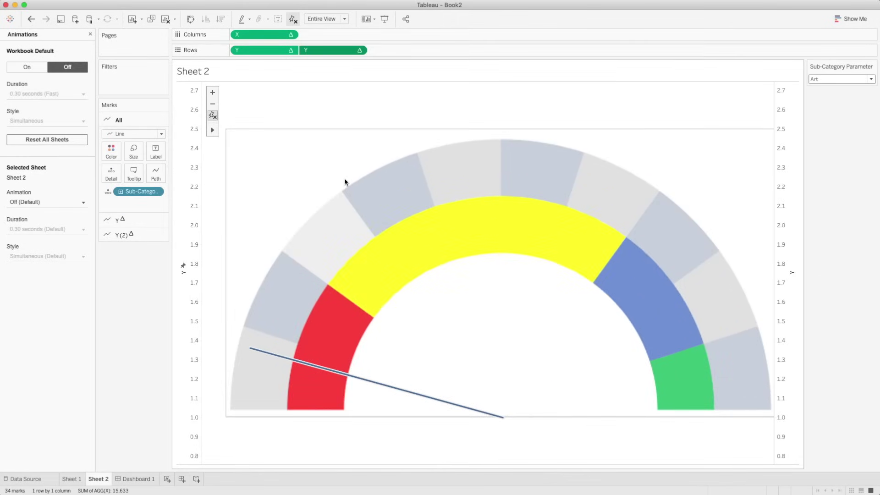
Step: Synchronize the secondary Y axis of the gauge with the primary one
click(785, 156)
right_click(785, 156)
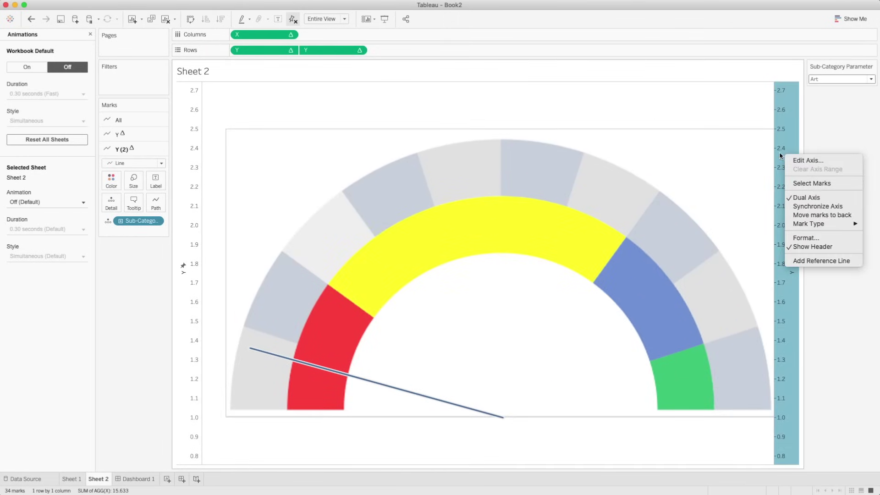
click(796, 206)
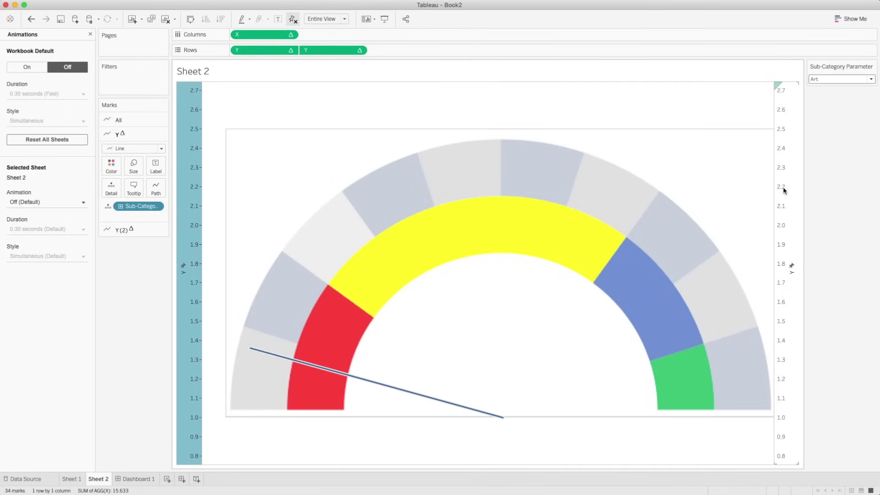
Step: Hide the Y axis headers on both sides of the gauge
right_click(783, 191)
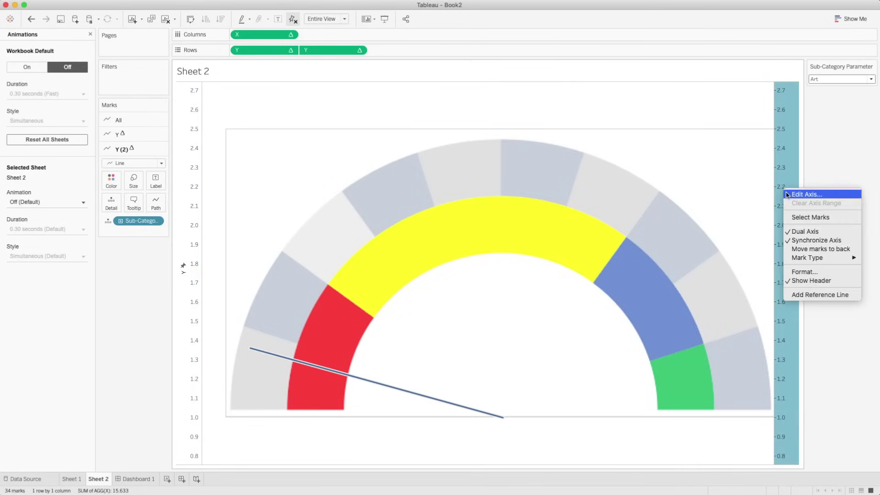
click(814, 280)
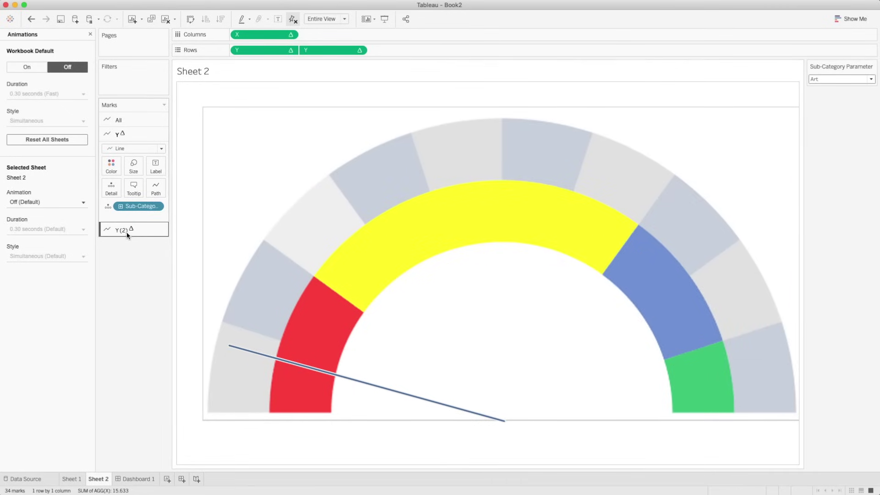
Step: Close the animation settings and add Sales % as a label on the second Y marks
click(127, 233)
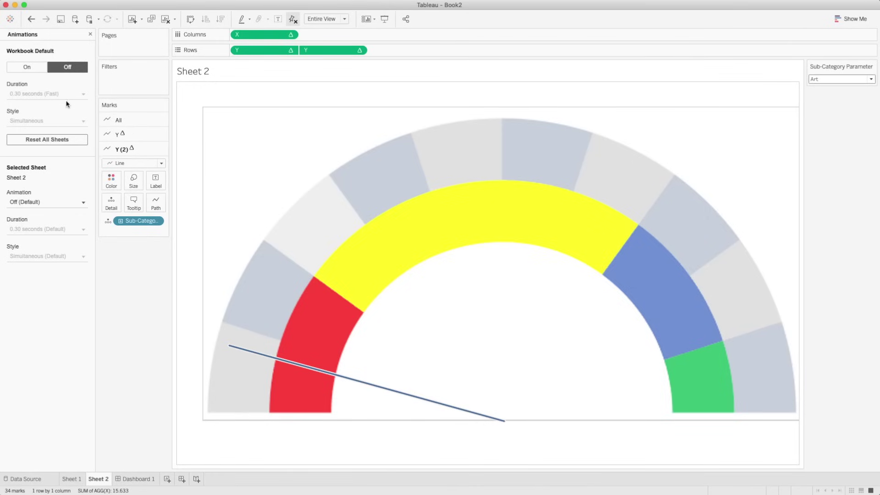
click(91, 35)
click(37, 375)
drag(36, 375, 154, 184)
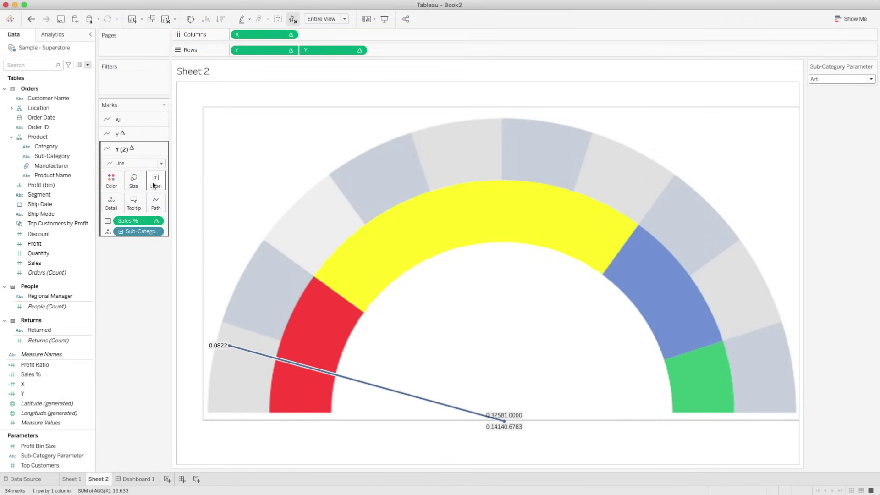
Step: Change the second Y marks to Circle and shrink them to the smallest size
click(129, 164)
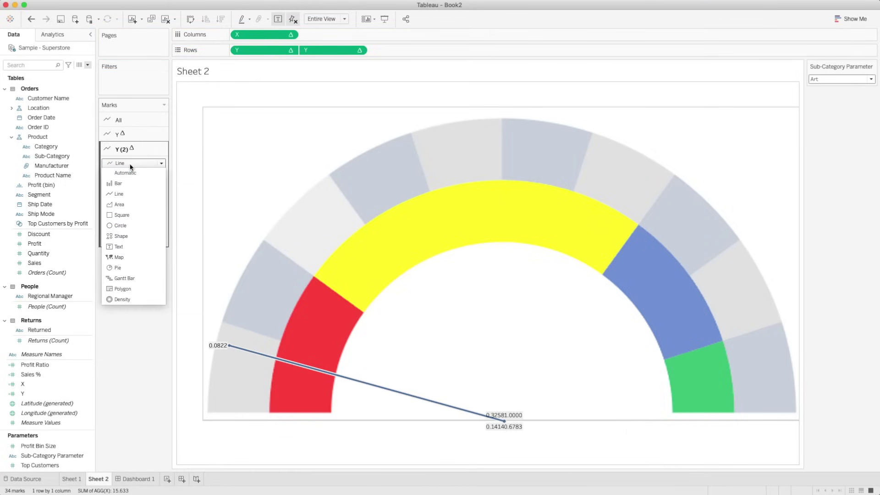
click(121, 225)
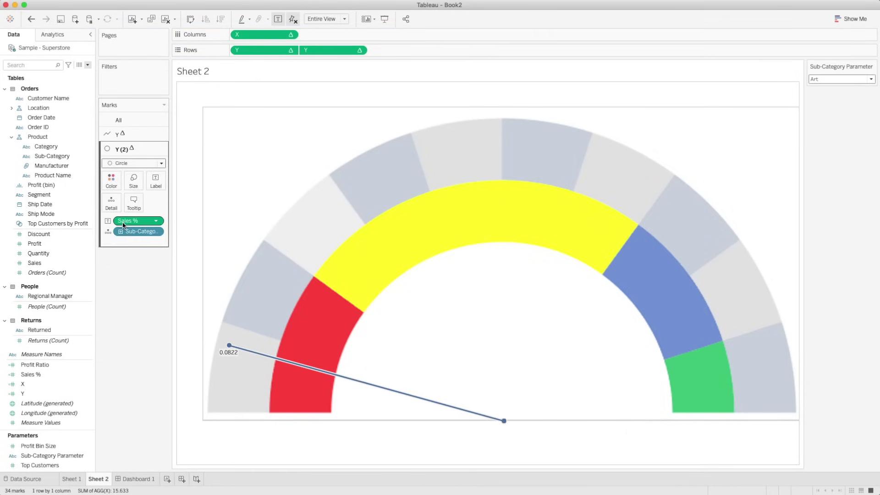
click(133, 179)
drag(150, 205, 132, 204)
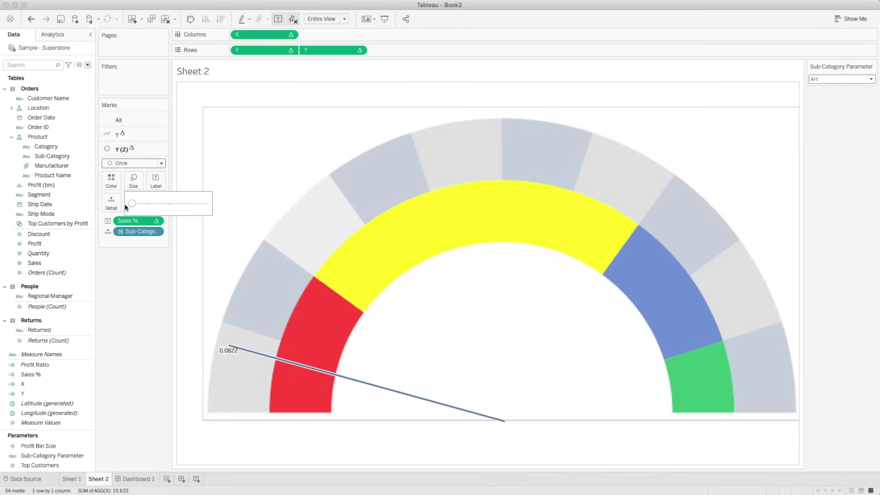
click(140, 268)
Step: Format the Sales % label's default numbers as a percentage with one decimal place
click(156, 221)
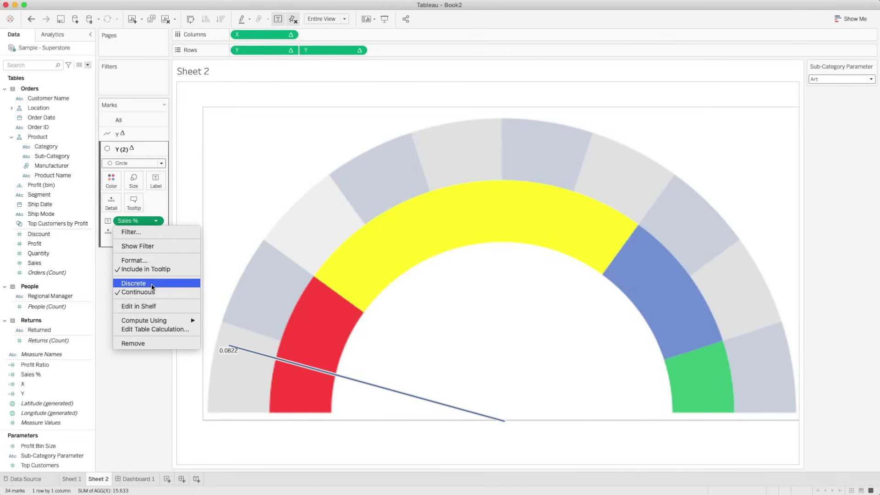
click(151, 260)
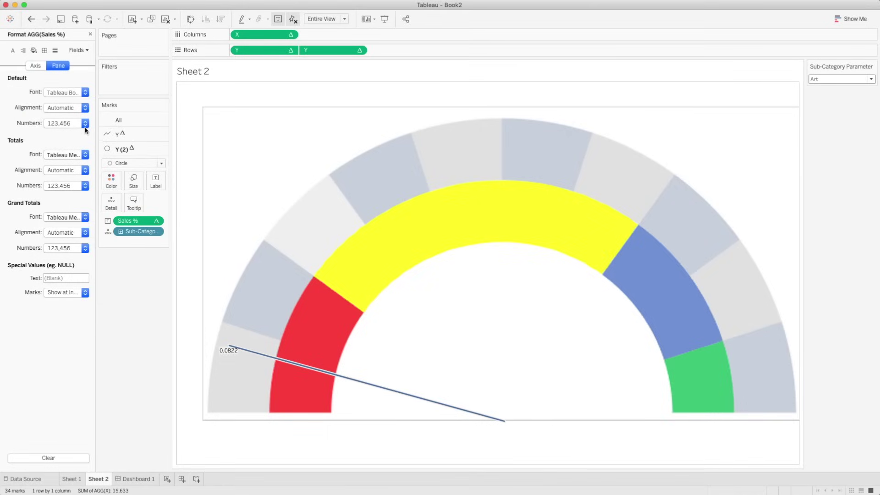
click(85, 124)
click(72, 191)
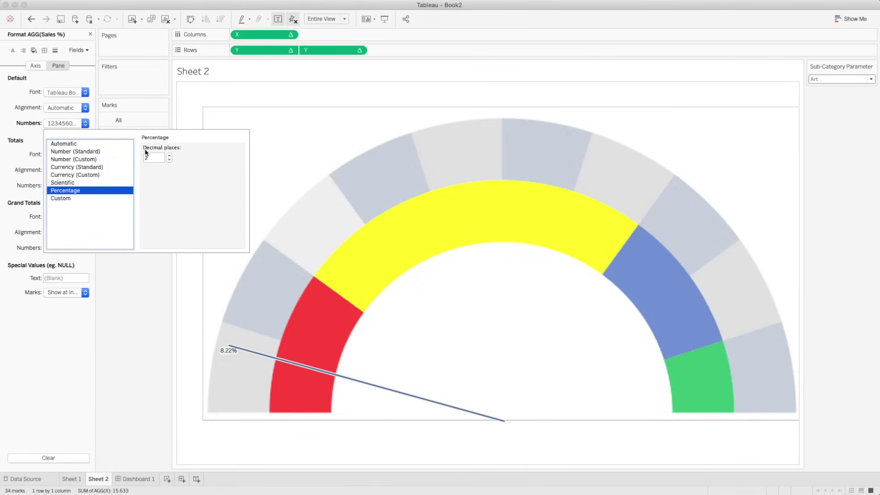
click(168, 160)
click(169, 155)
click(143, 279)
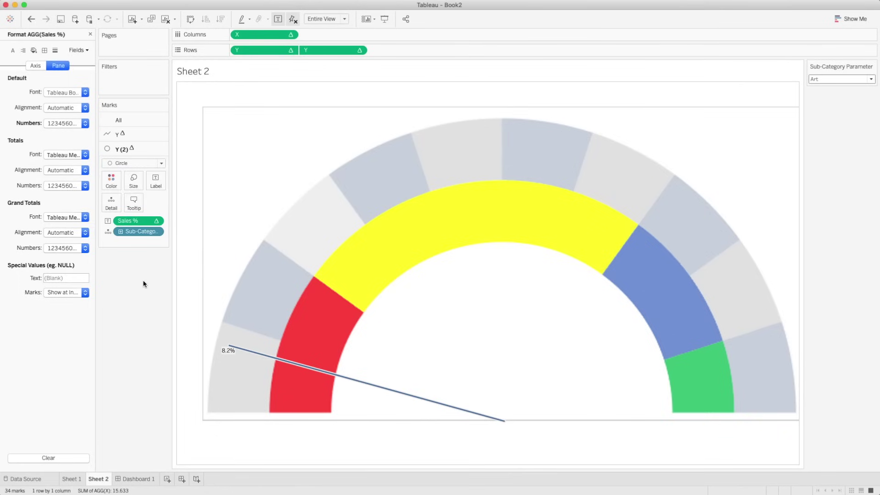
Step: Increase the font size of the Sales % mark label to 16 pt
click(156, 181)
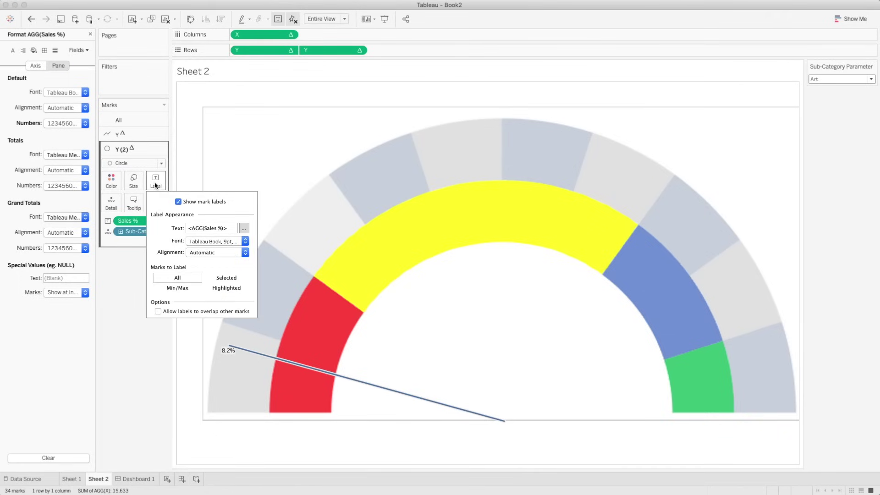
click(245, 242)
click(207, 269)
click(203, 318)
click(153, 340)
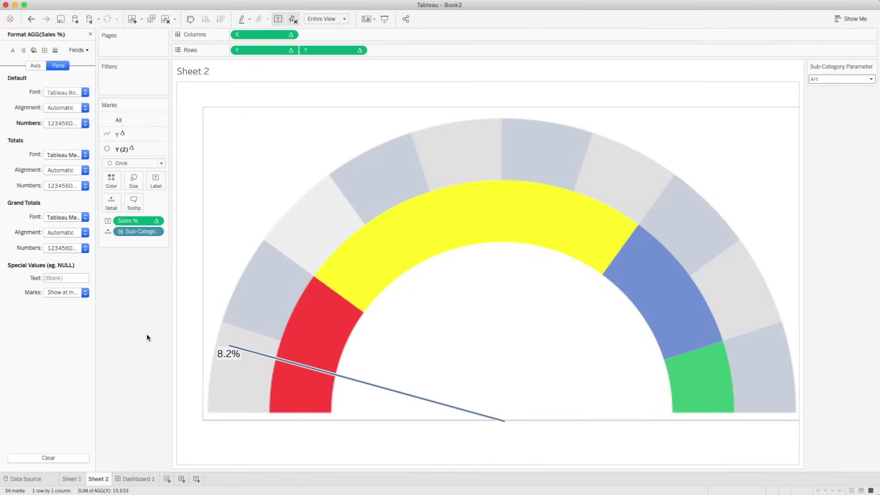
Step: Test the label position by switching the Sub-Category Parameter to Binders and back to Art
click(834, 79)
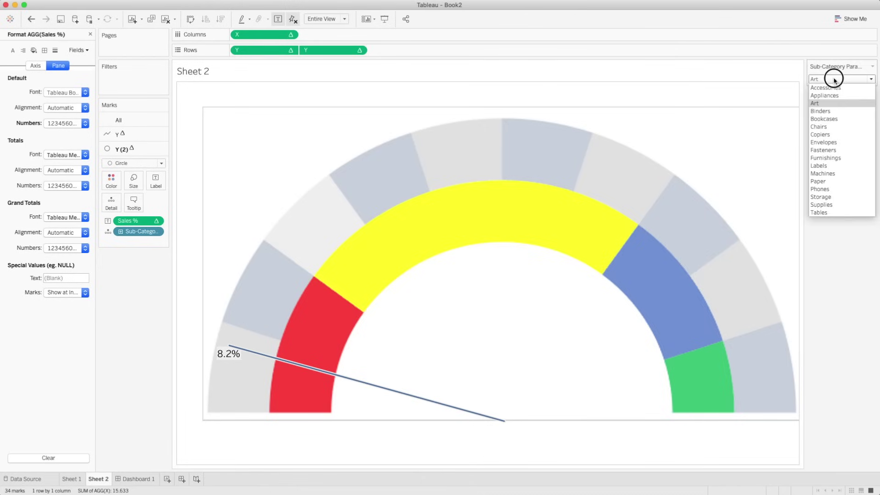
click(831, 111)
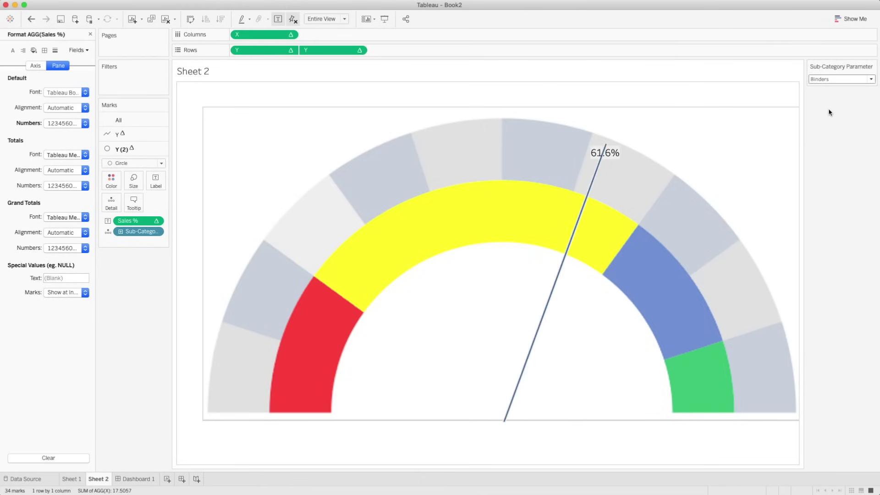
click(837, 80)
click(833, 104)
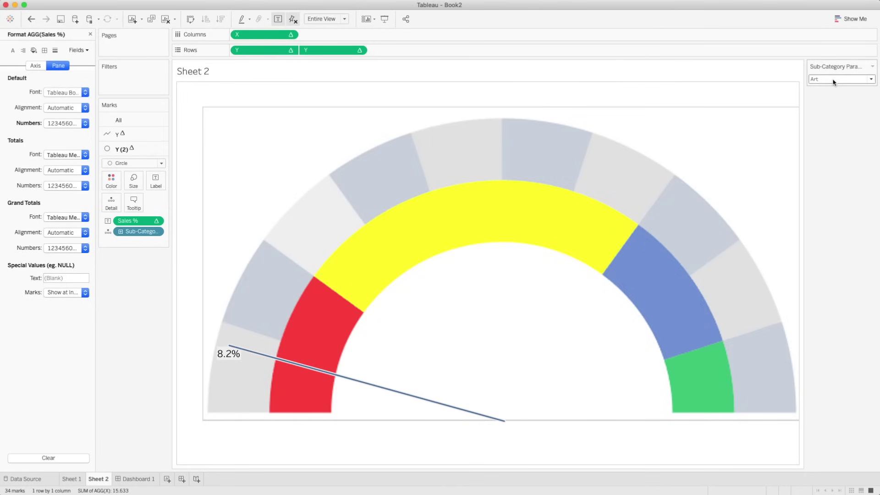
Step: Change the Sales % label's alignment so it sits above the needle tip
click(155, 181)
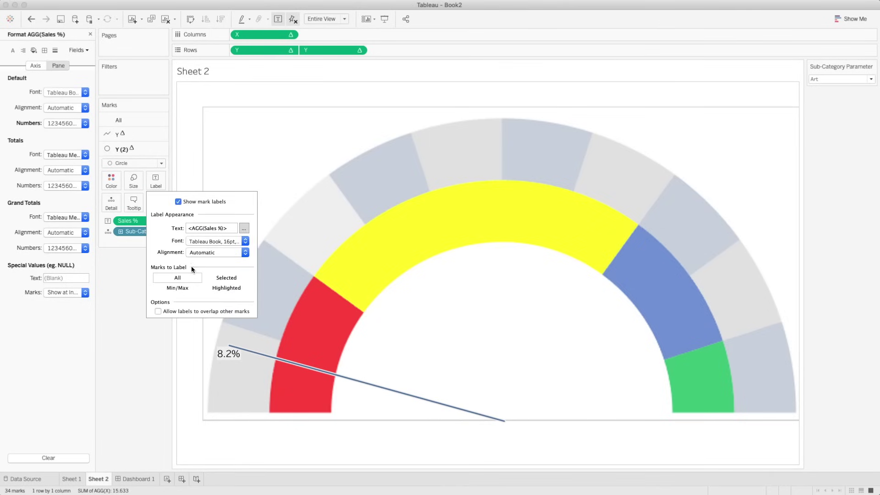
click(200, 252)
click(223, 337)
click(158, 362)
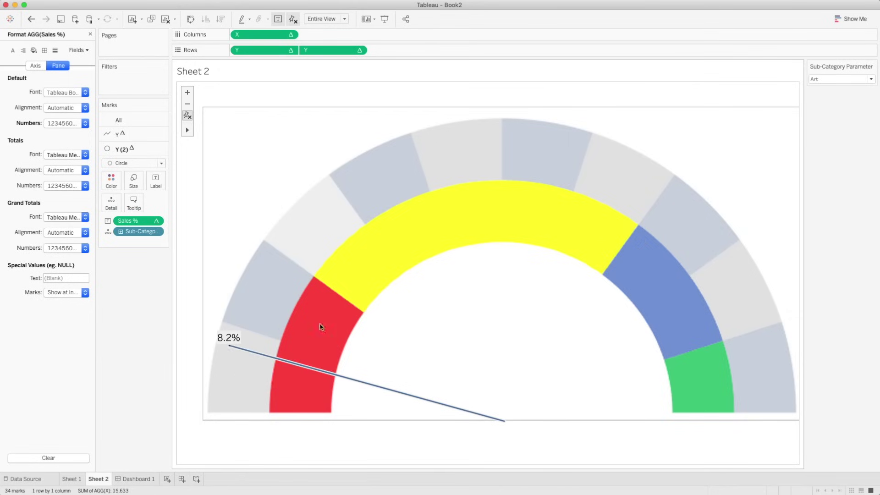
Step: Set the Sub-Category Parameter to Binders to check the realigned label
click(825, 81)
click(822, 111)
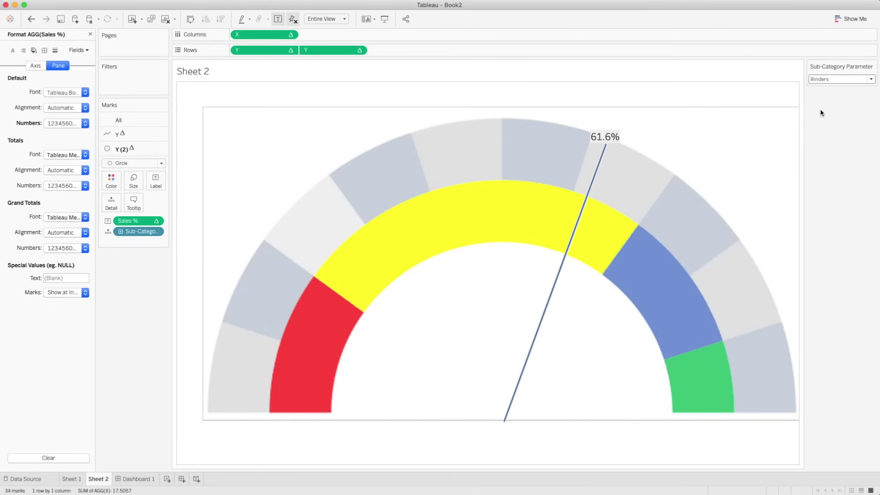
mouse_move(247, 4)
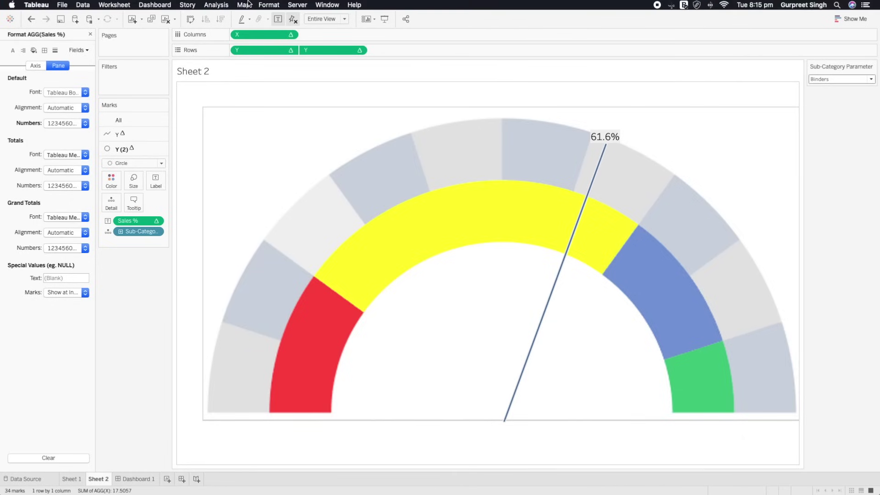